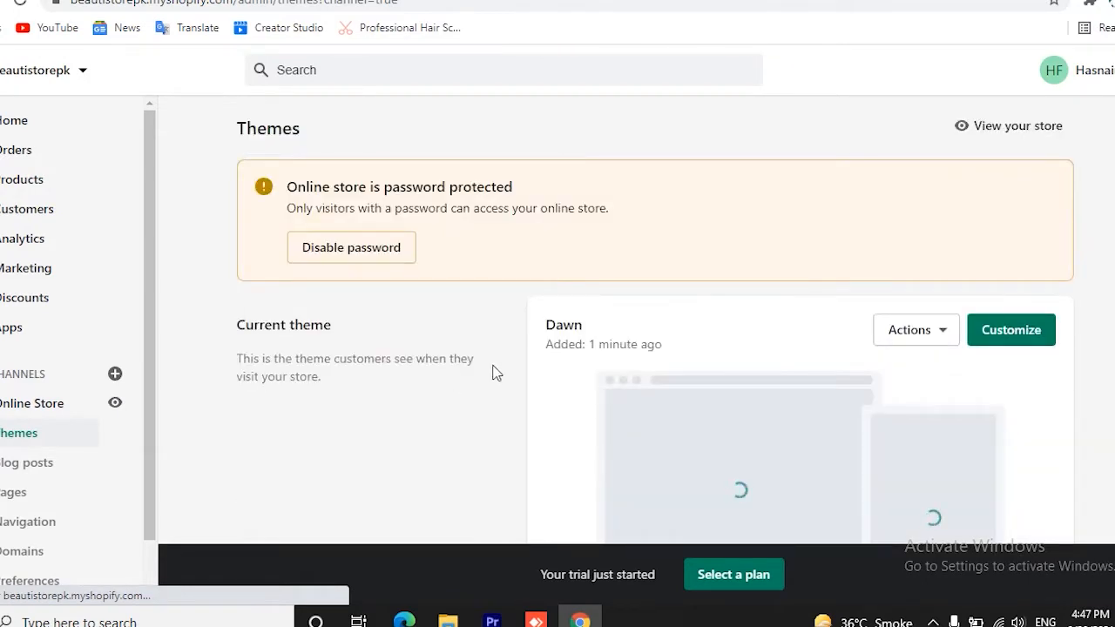
- Review the Themes page, checking the current theme's available actions, the online store speed section and the theme library
scroll(575, 316, "down", 1)
left_click(945, 253)
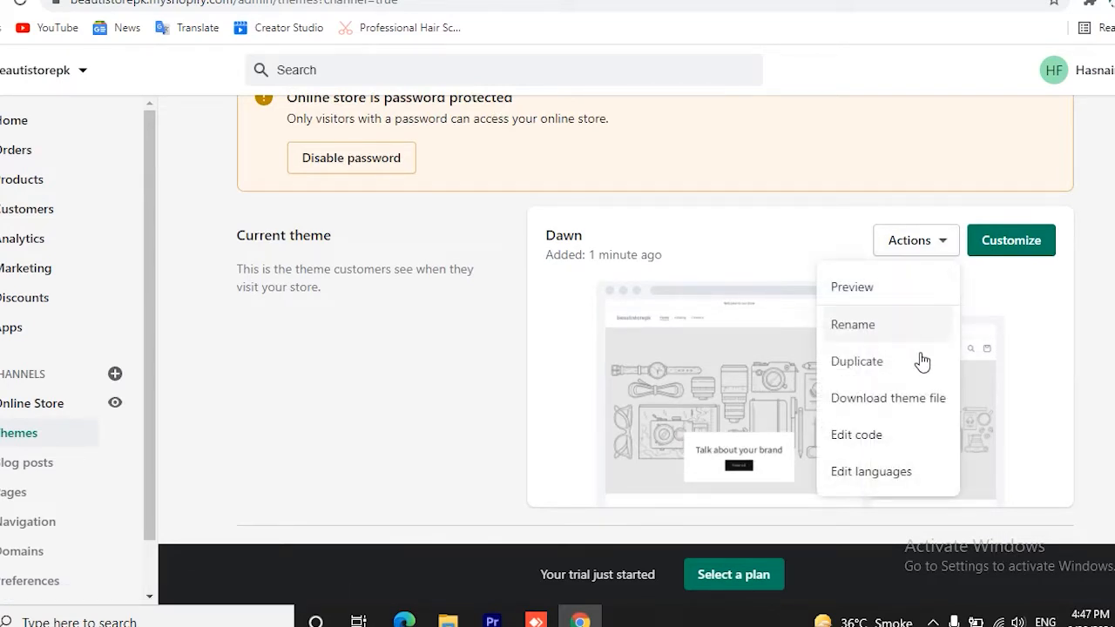
left_click(476, 284)
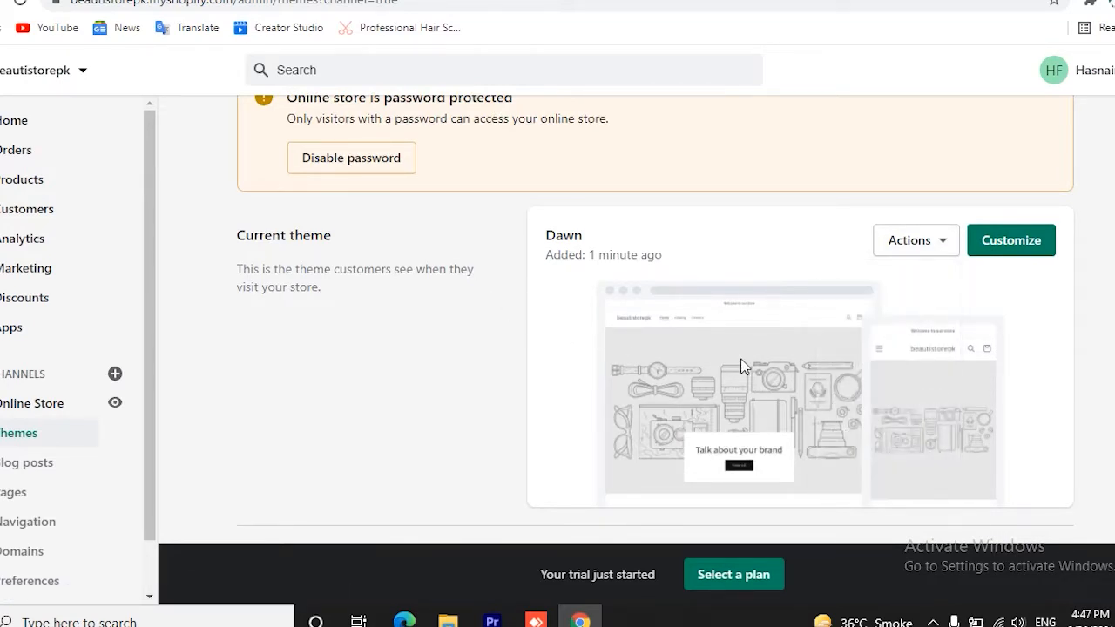
scroll(744, 366, "down", 1)
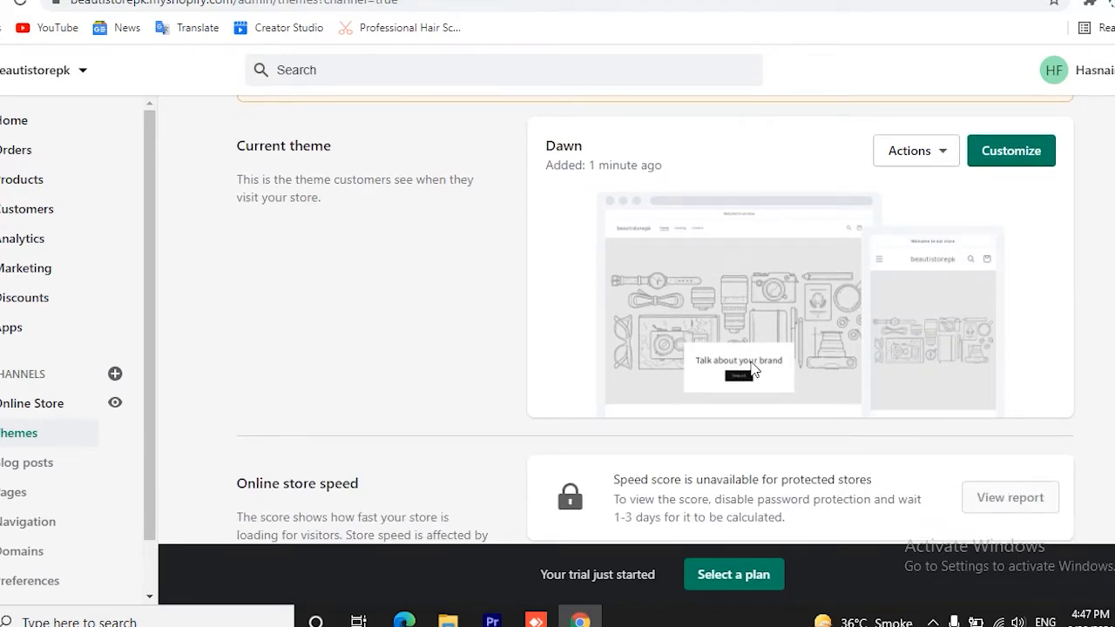
scroll(751, 372, "down", 4)
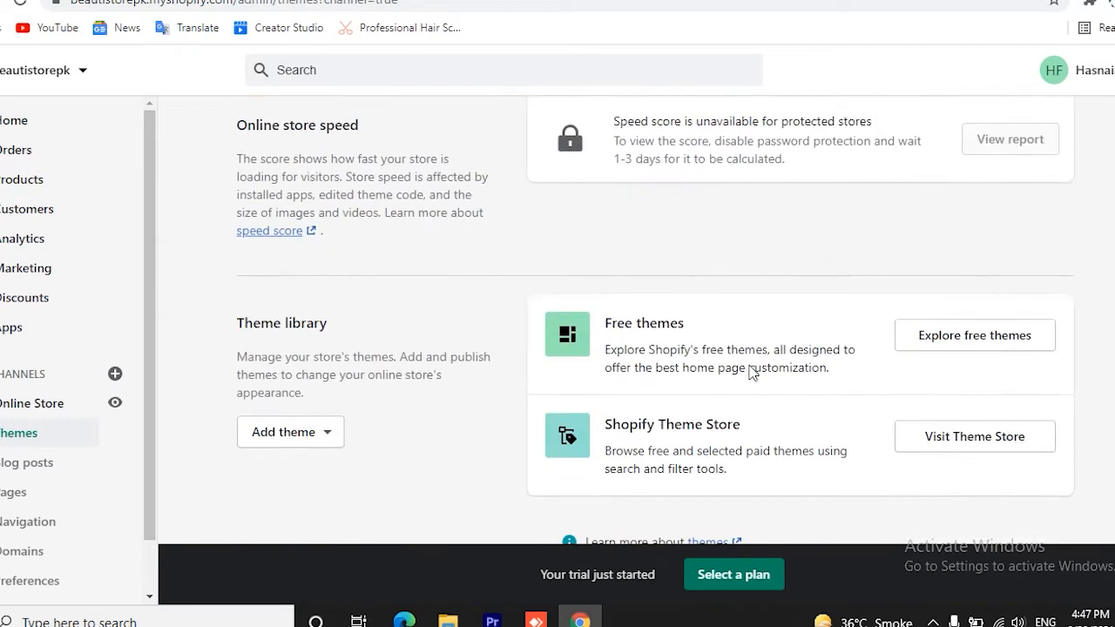
scroll(750, 362, "down", 1)
scroll(750, 362, "up", 2)
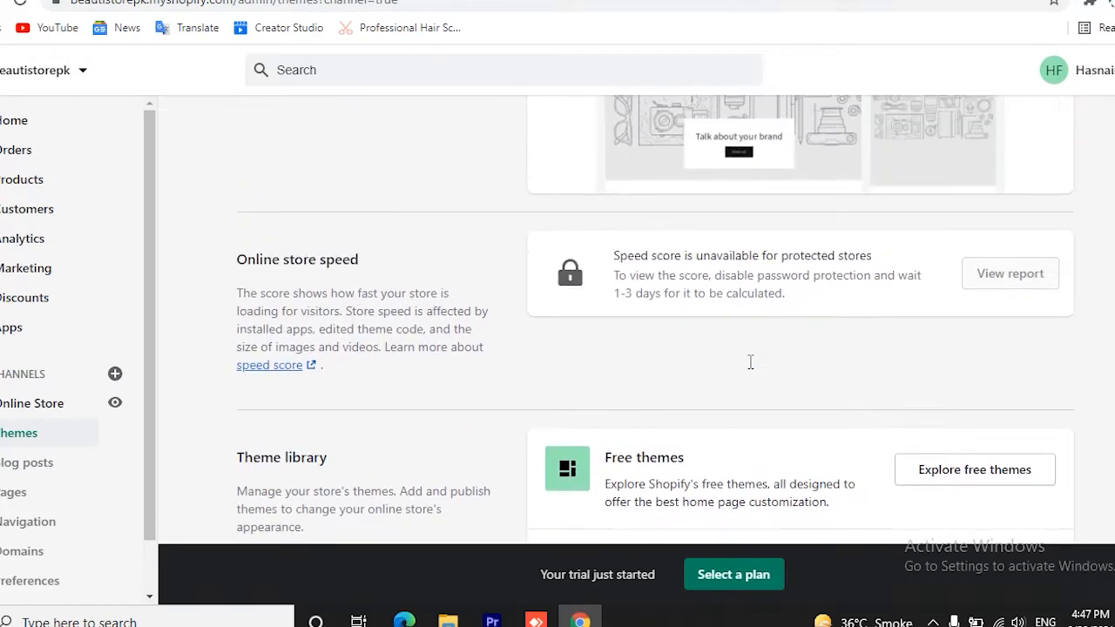
scroll(750, 362, "down", 1)
- Browse the free themes available for the store
left_click(939, 392)
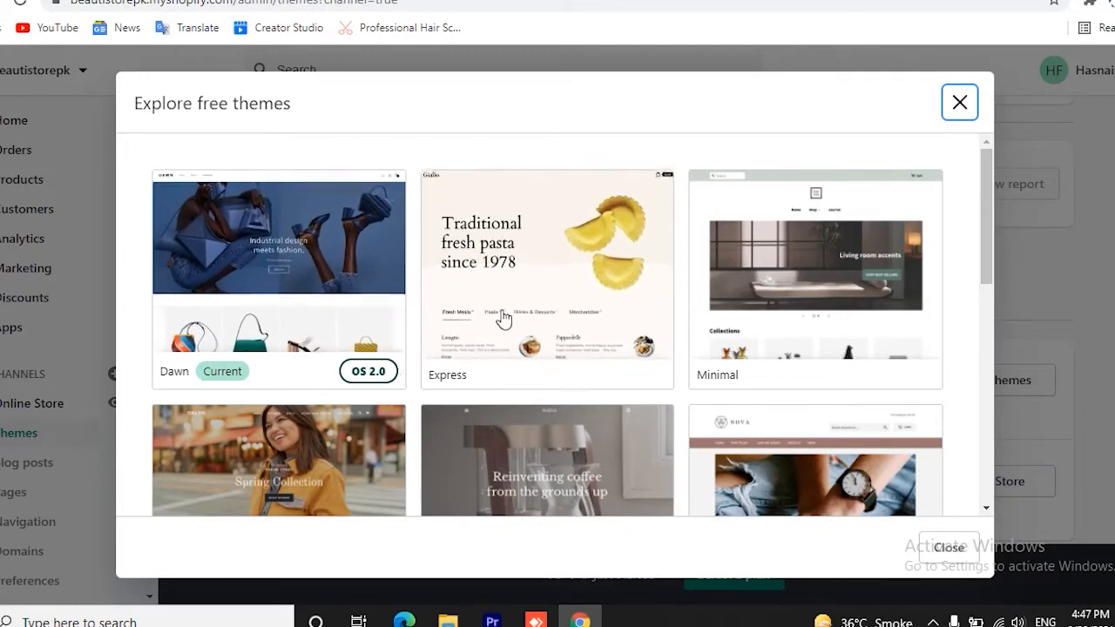
scroll(692, 369, "down", 3)
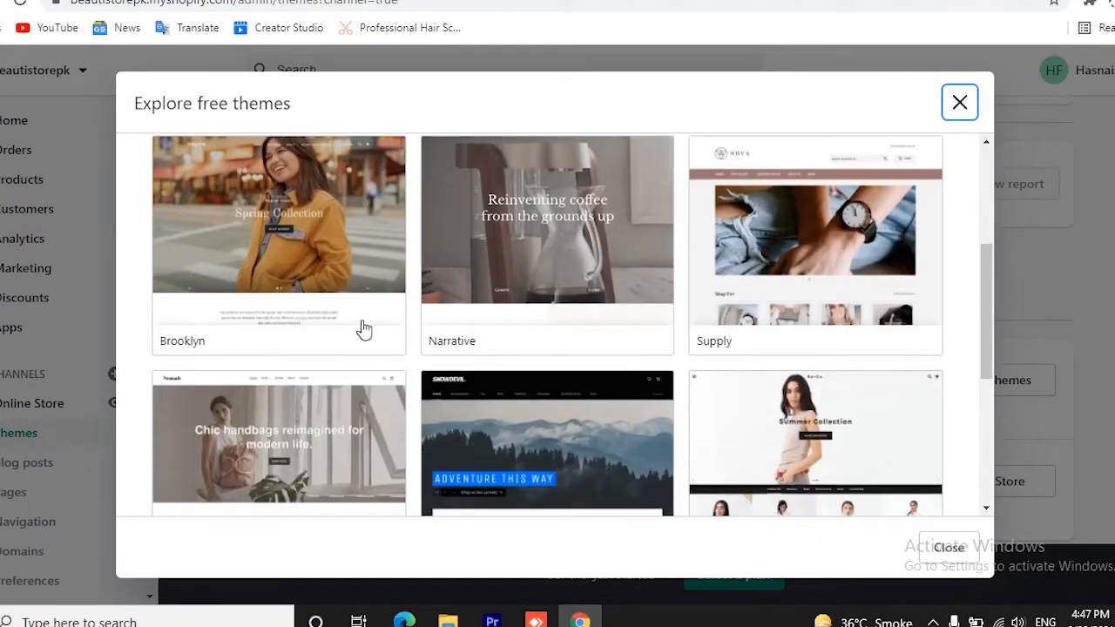
scroll(891, 339, "down", 3)
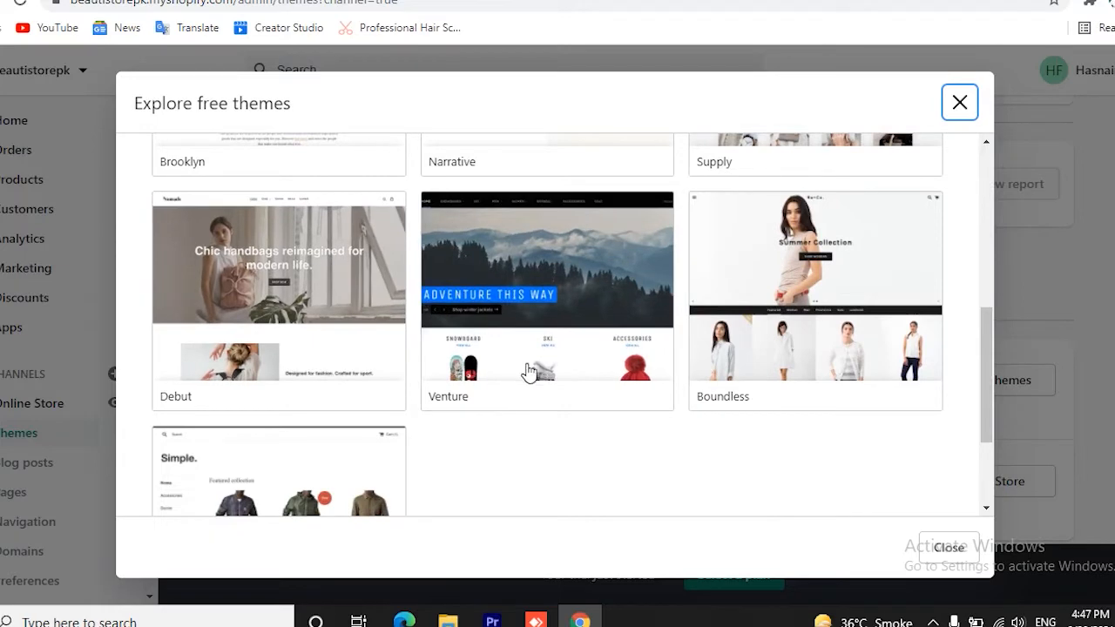
scroll(777, 380, "down", 2)
scroll(428, 386, "up", 1)
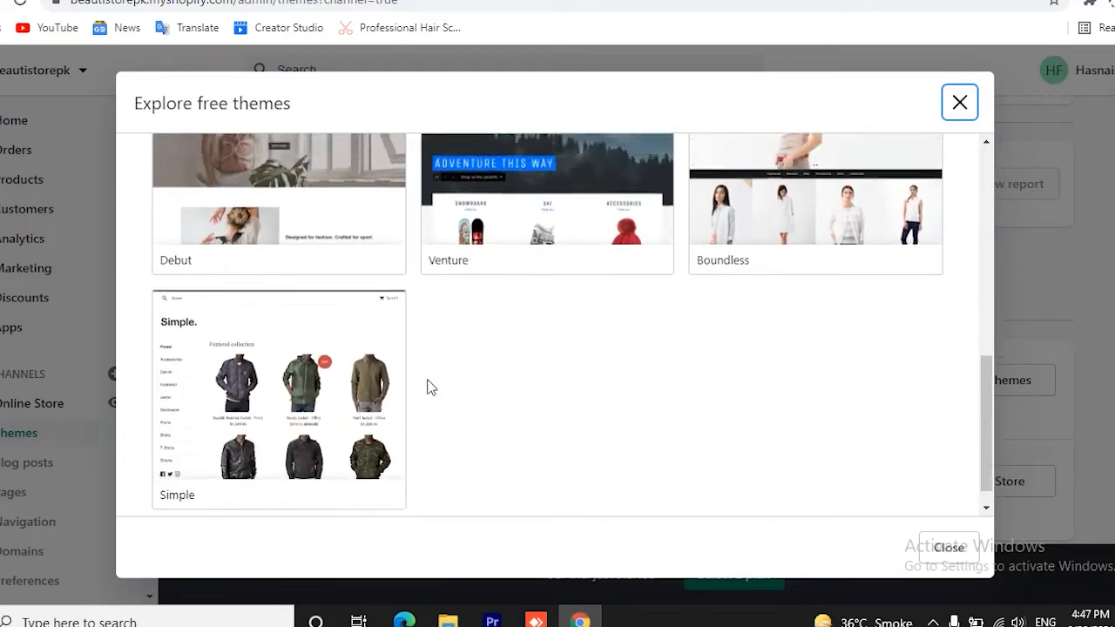
left_click(261, 209)
left_click(148, 117)
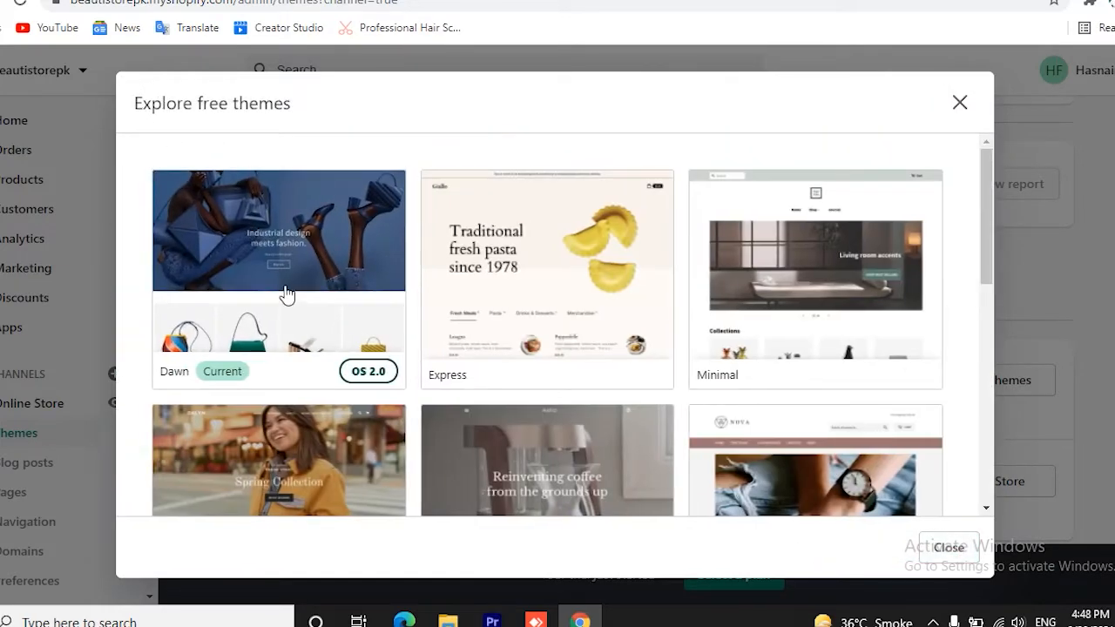
- Compare the Dawn theme's Craft and Default styles, and add Dawn to the theme library with the Default style
left_click(295, 261)
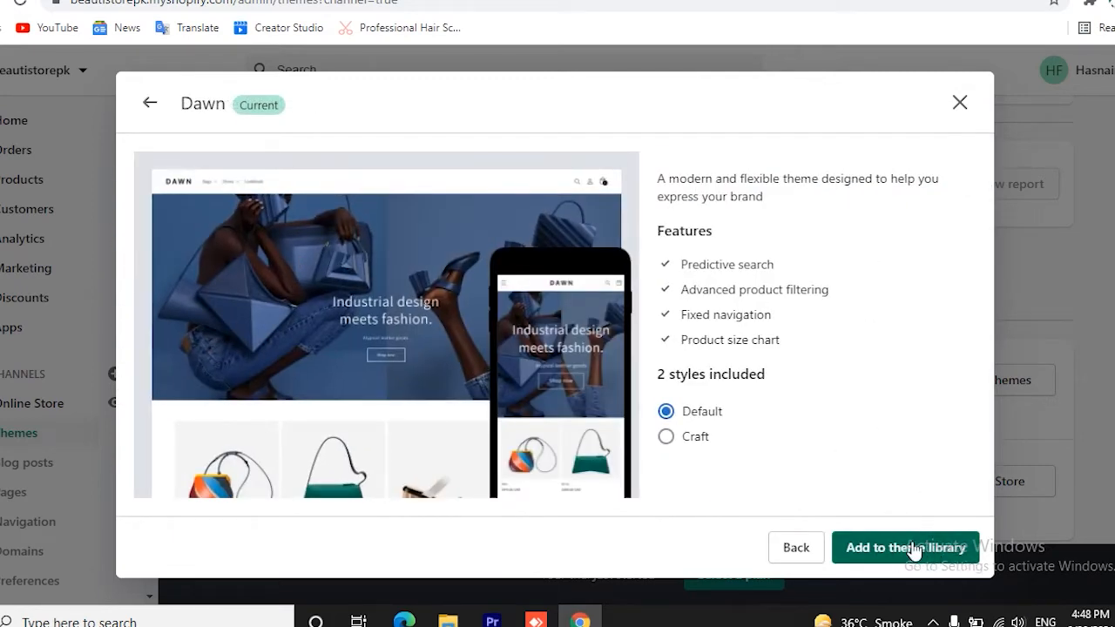
left_click(686, 438)
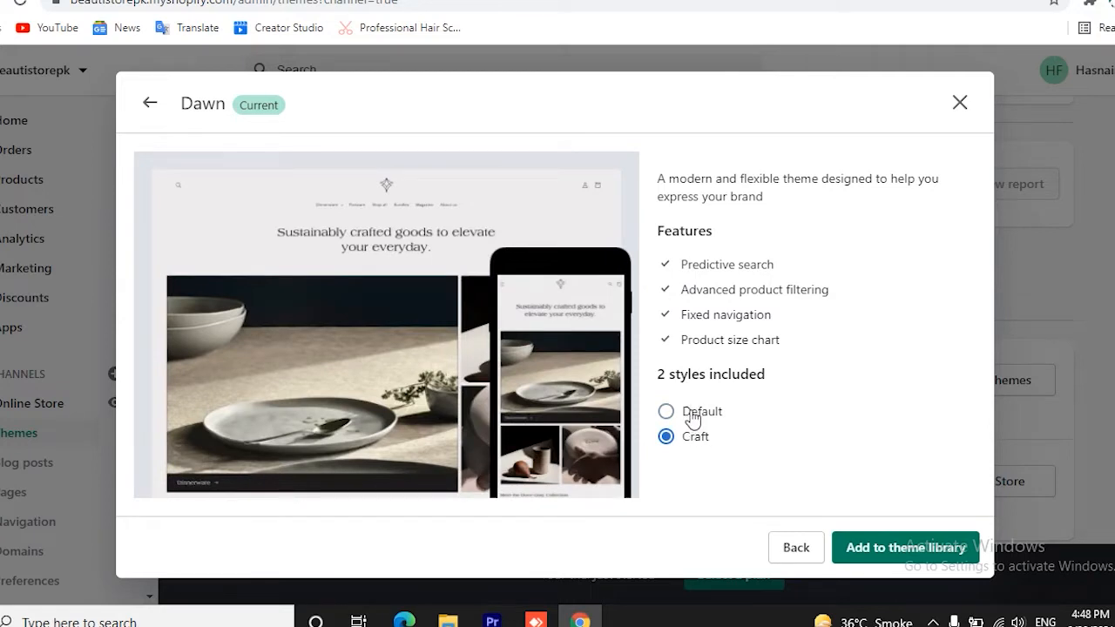
left_click(693, 419)
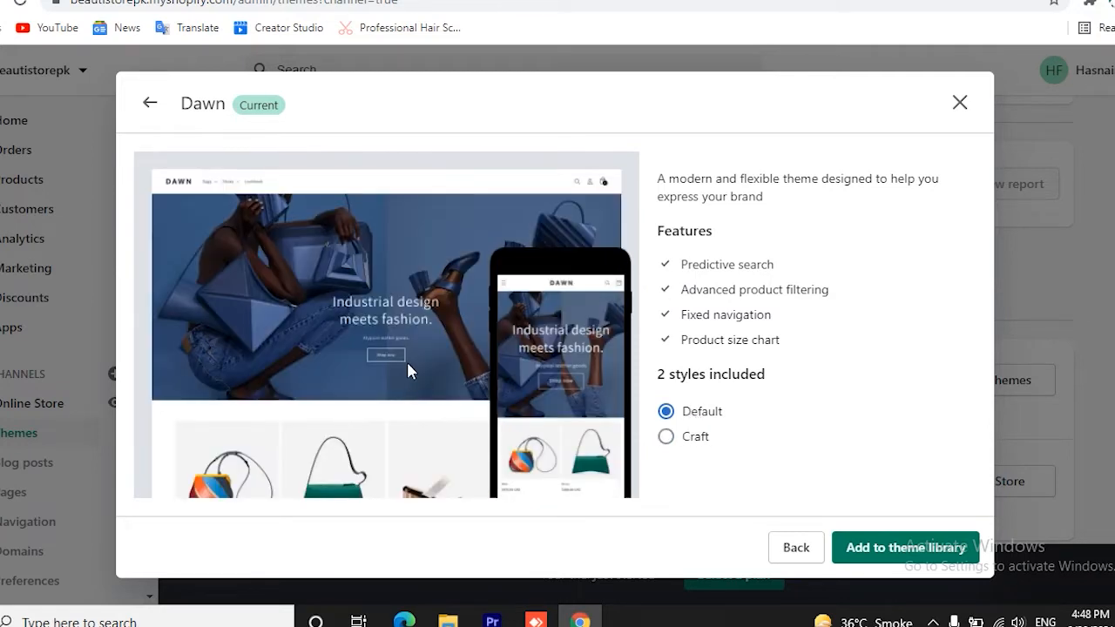
left_click(876, 550)
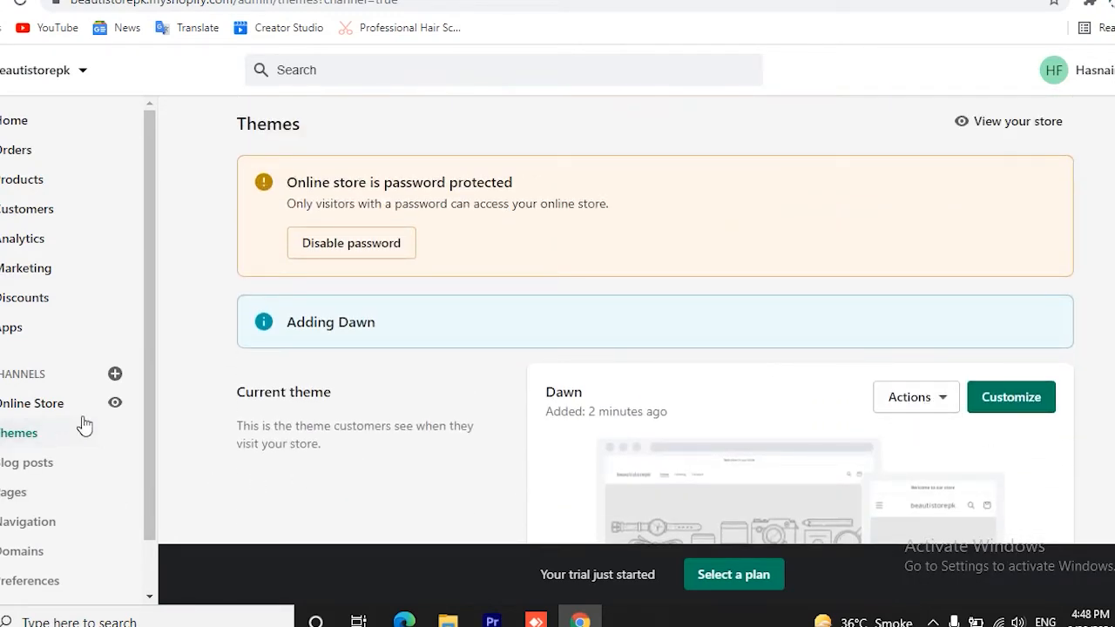
- View the online store and examine its home page from the announcement bar through the sections to the footer
left_click(114, 405)
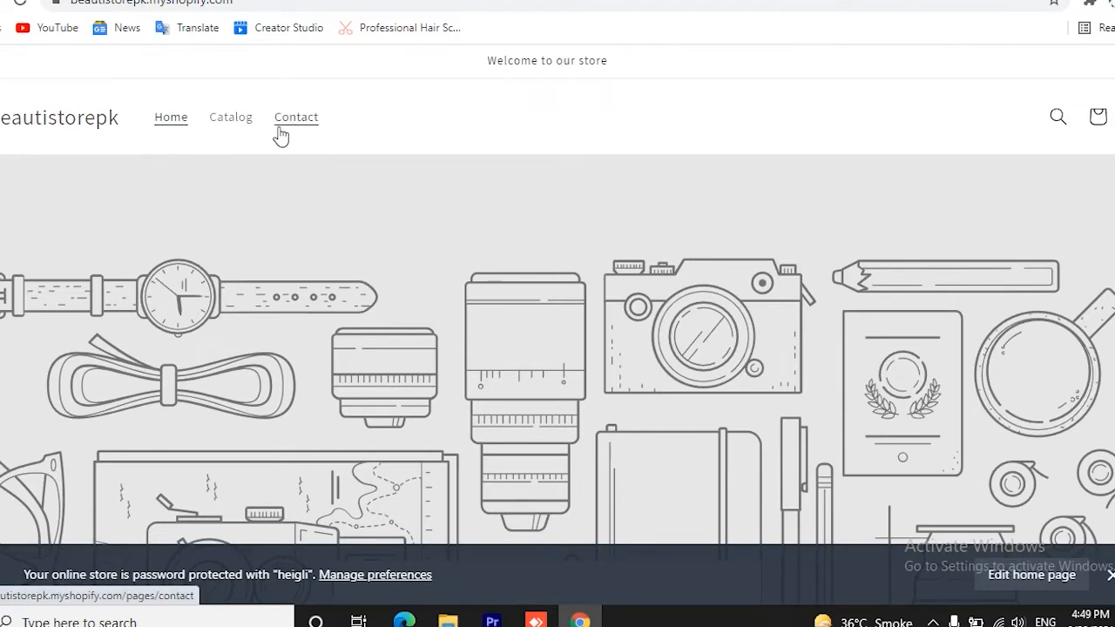
scroll(229, 151, "down", 2)
scroll(229, 157, "up", 2)
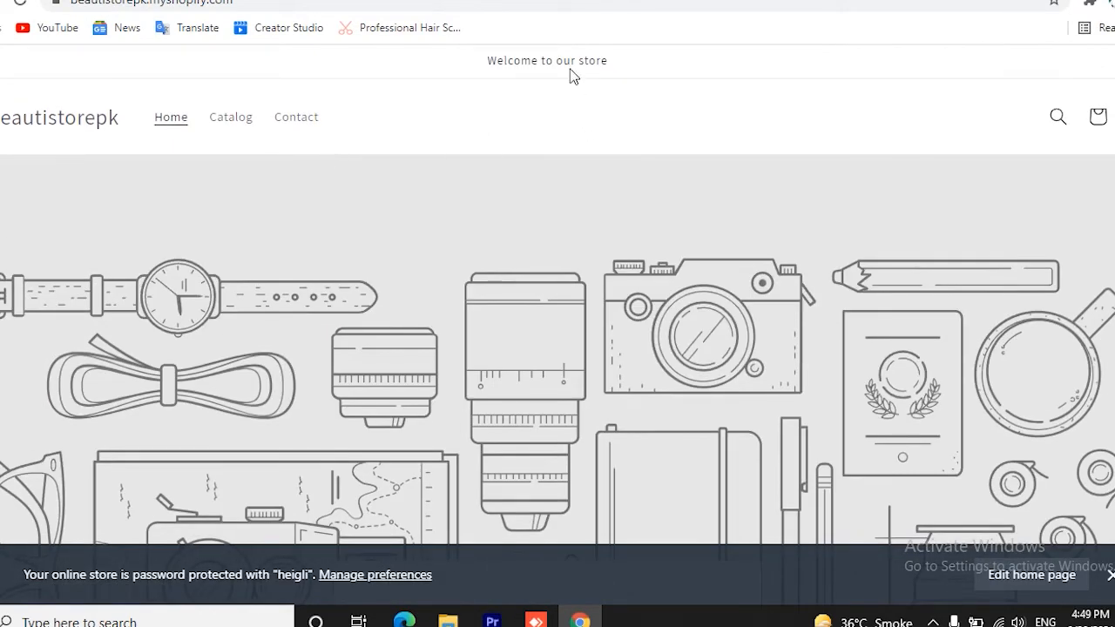
left_click_drag(500, 63, 622, 64)
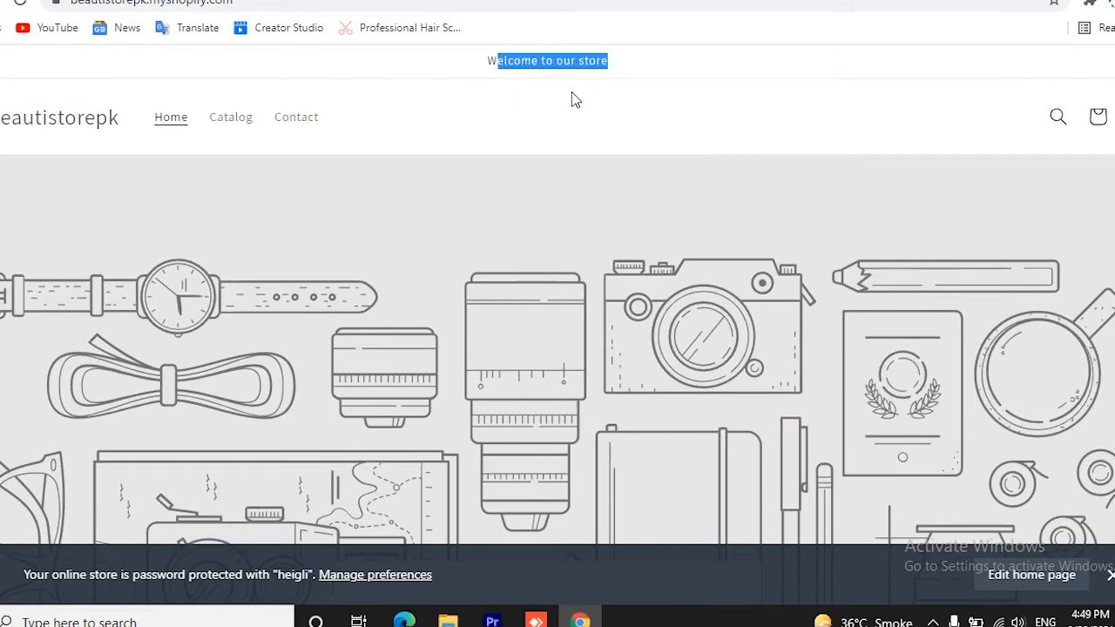
scroll(572, 92, "down", 4)
scroll(572, 94, "down", 7)
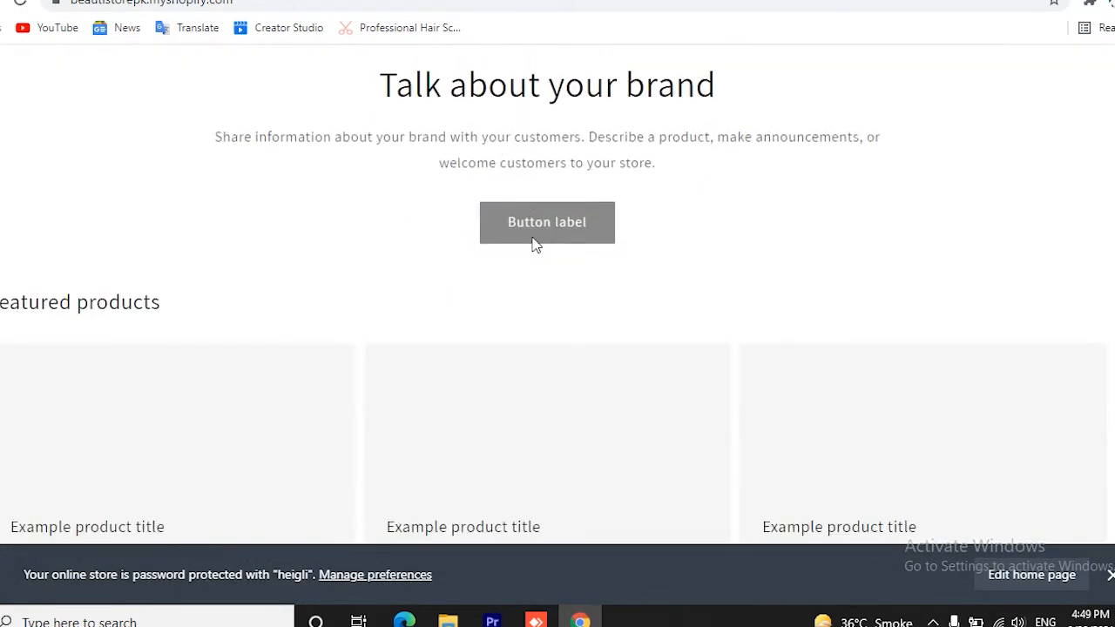
scroll(363, 234, "down", 9)
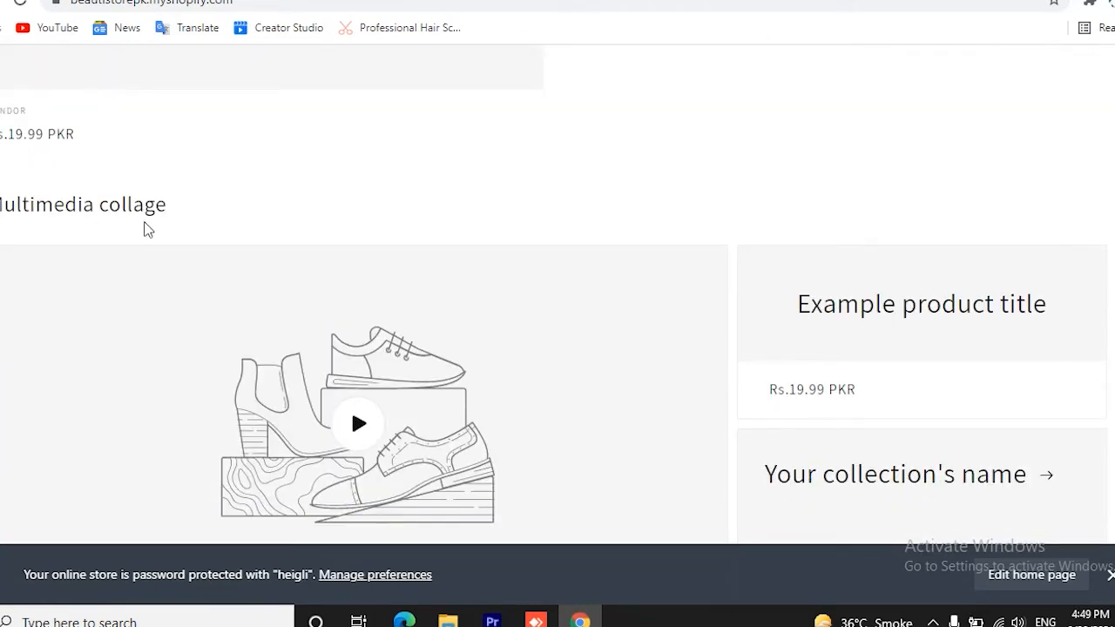
scroll(217, 227, "down", 9)
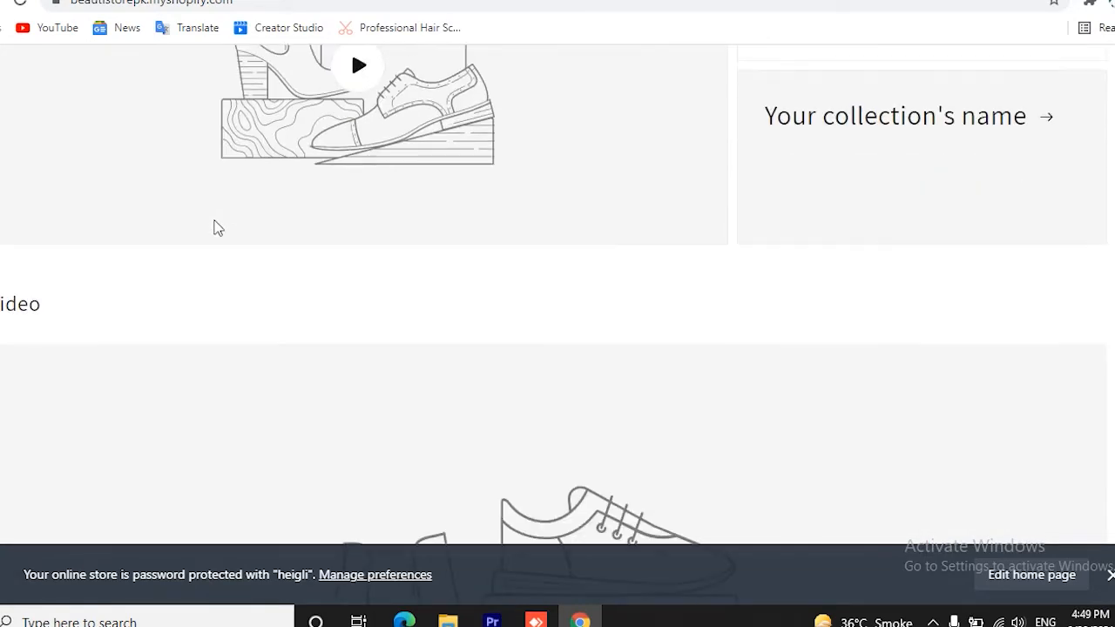
scroll(456, 256, "down", 10)
scroll(456, 256, "up", 3)
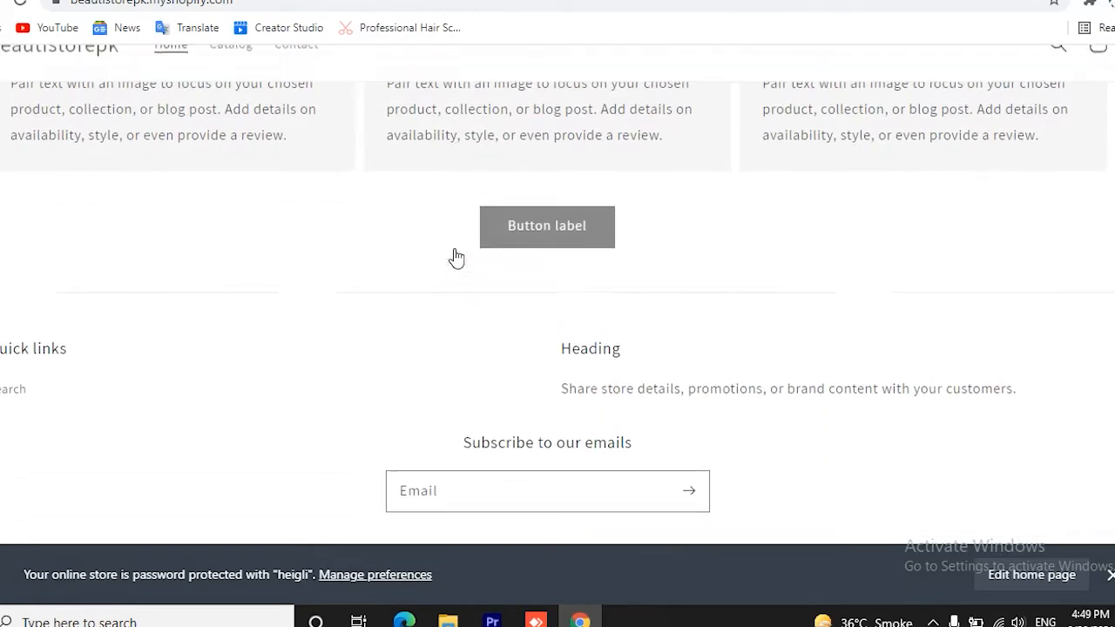
scroll(111, 224, "down", 2)
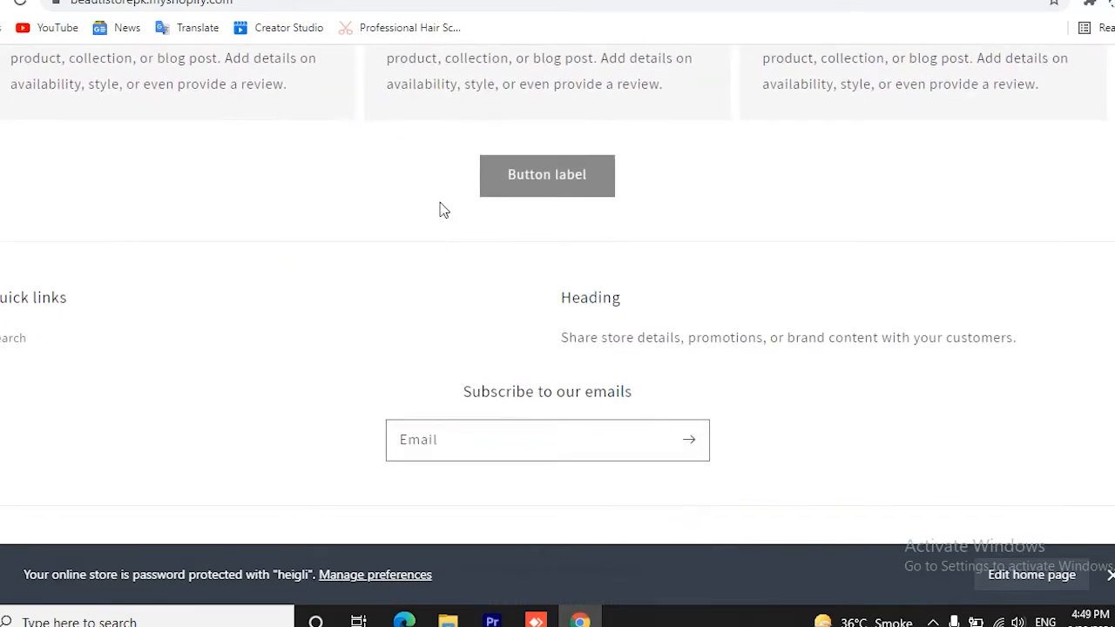
scroll(505, 366, "up", 15)
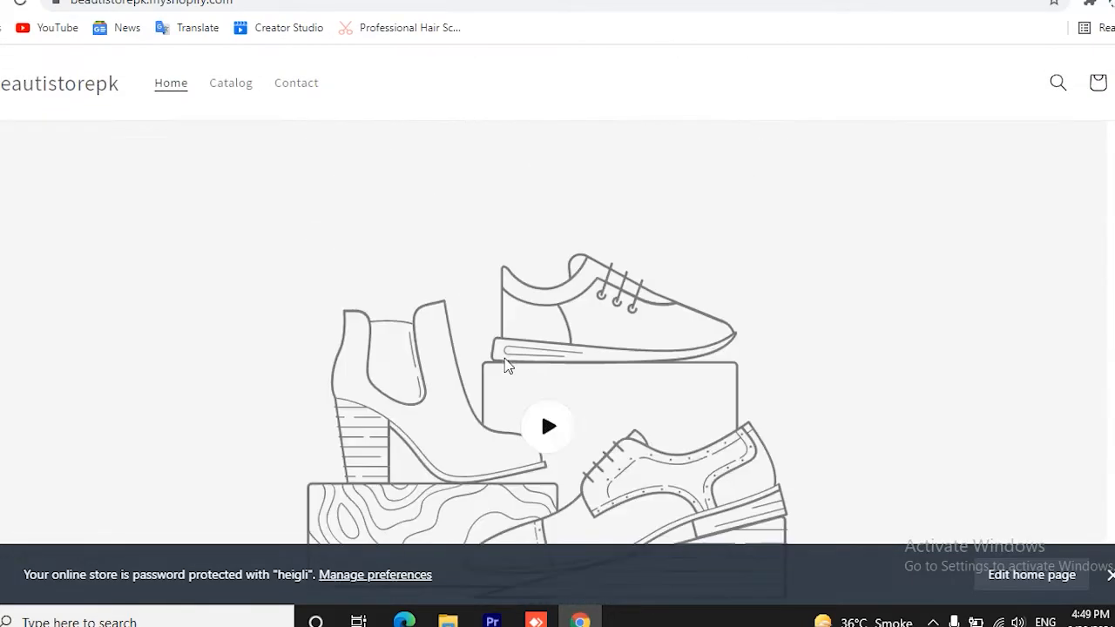
scroll(506, 367, "up", 10)
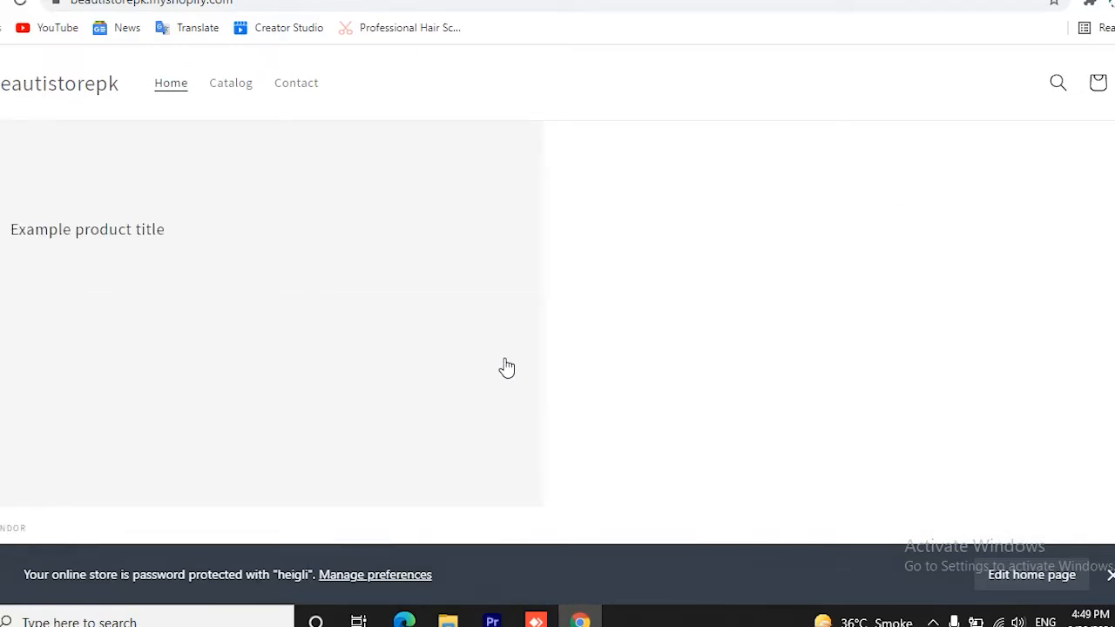
scroll(506, 366, "up", 4)
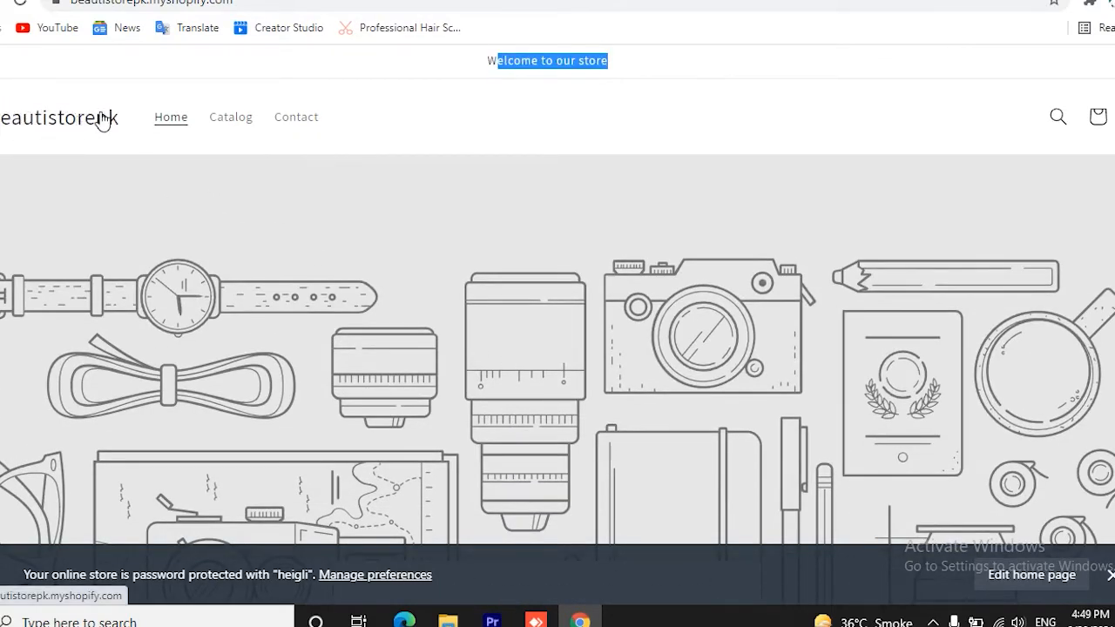
left_click(512, 127)
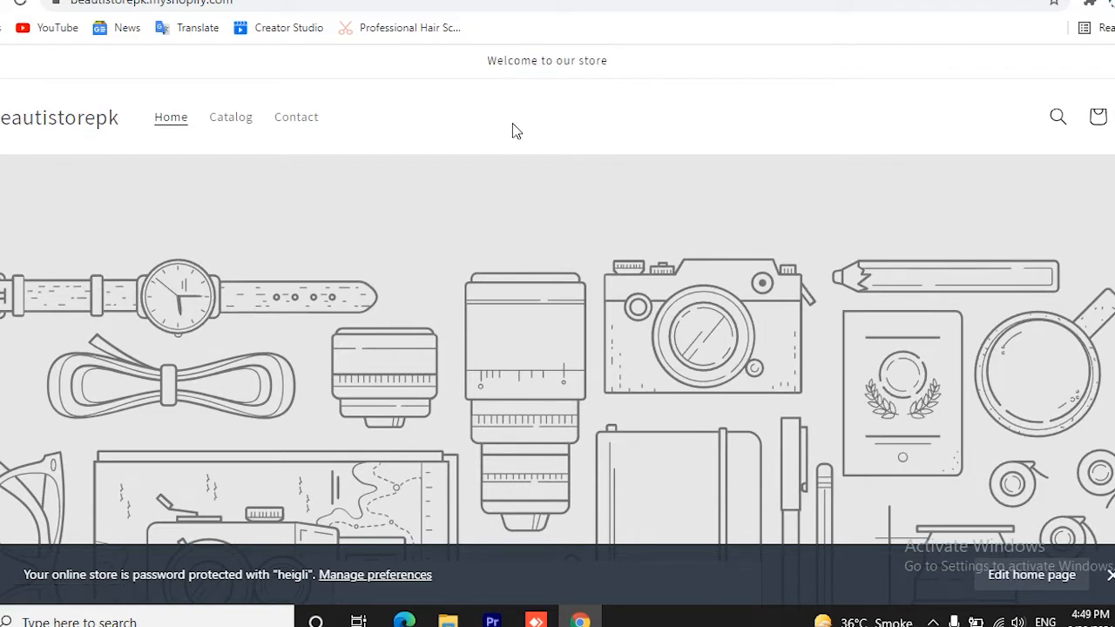
left_click_drag(492, 65, 652, 64)
left_click(525, 116)
left_click(1109, 575)
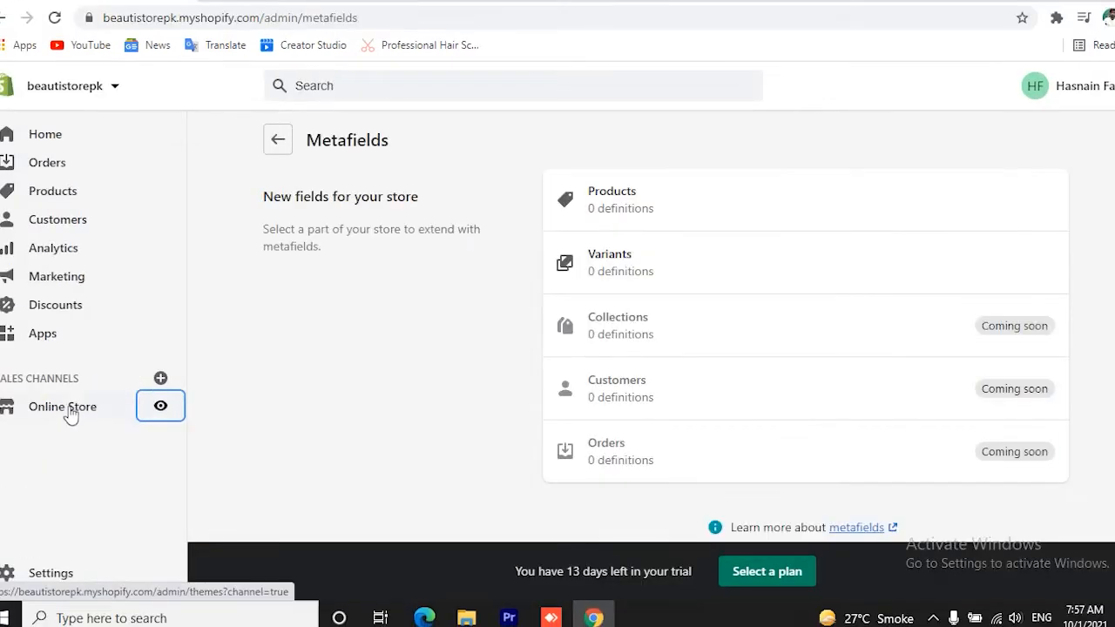
- Open the current Dawn theme for customization and locate the announcement text in the home page preview
left_click(69, 411)
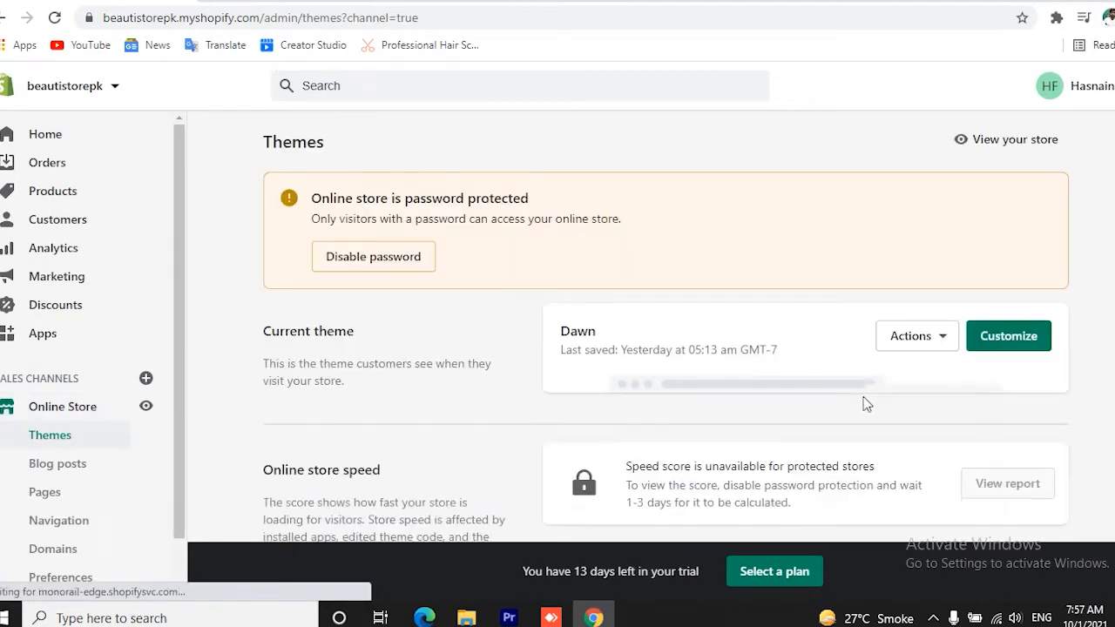
left_click(1015, 339)
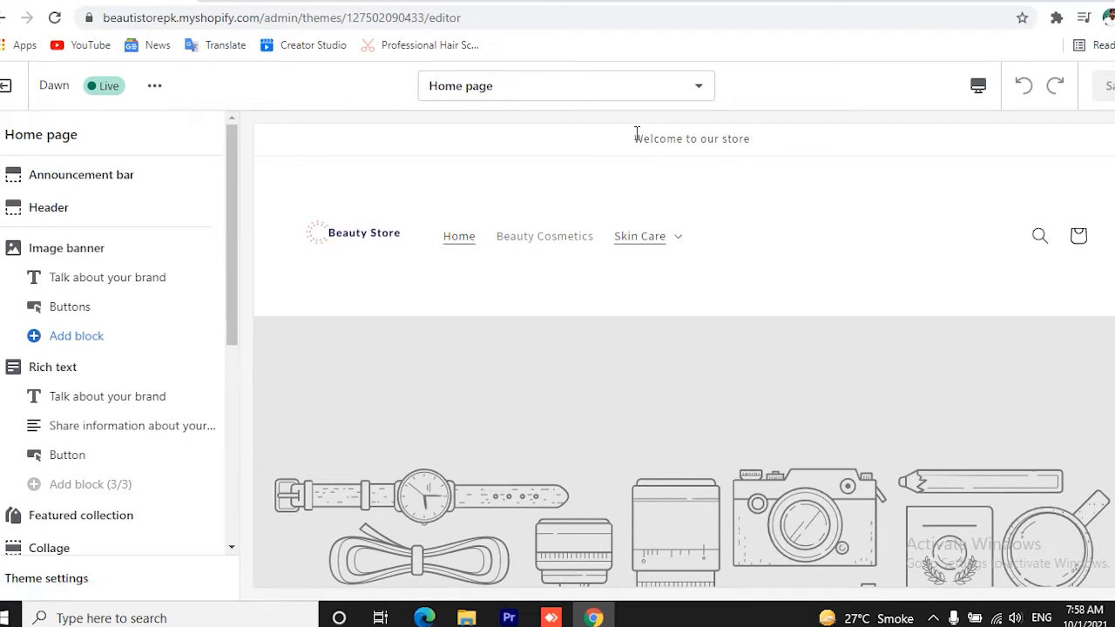
left_click_drag(634, 135, 793, 137)
left_click(707, 137)
left_click_drag(635, 138, 741, 135)
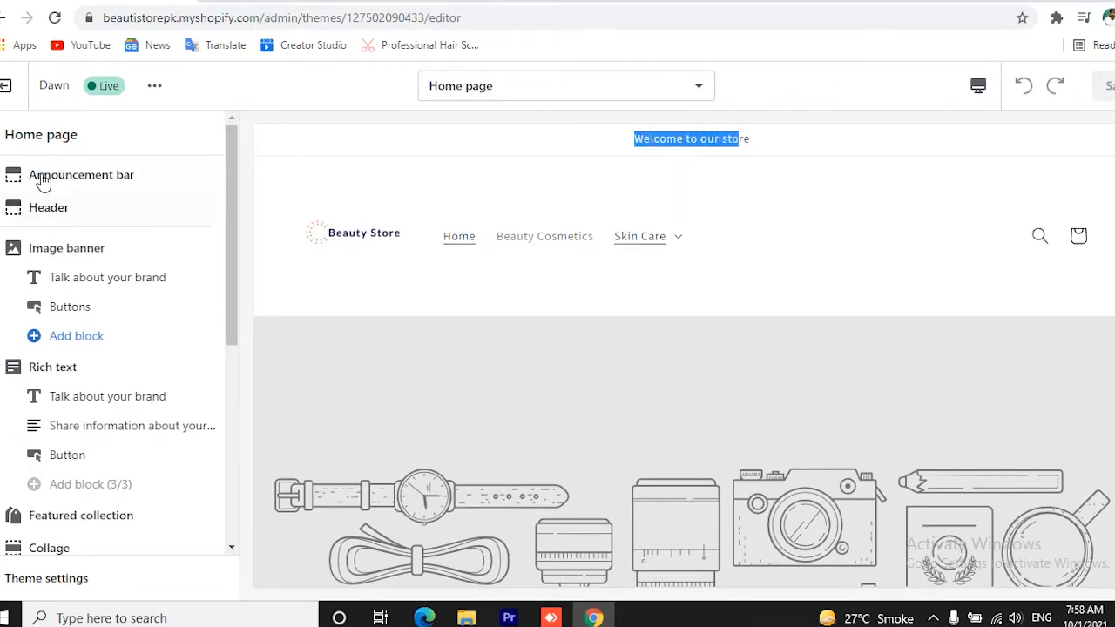
- Replace the announcement bar's text with "delivery all over the world"
left_click(10, 177)
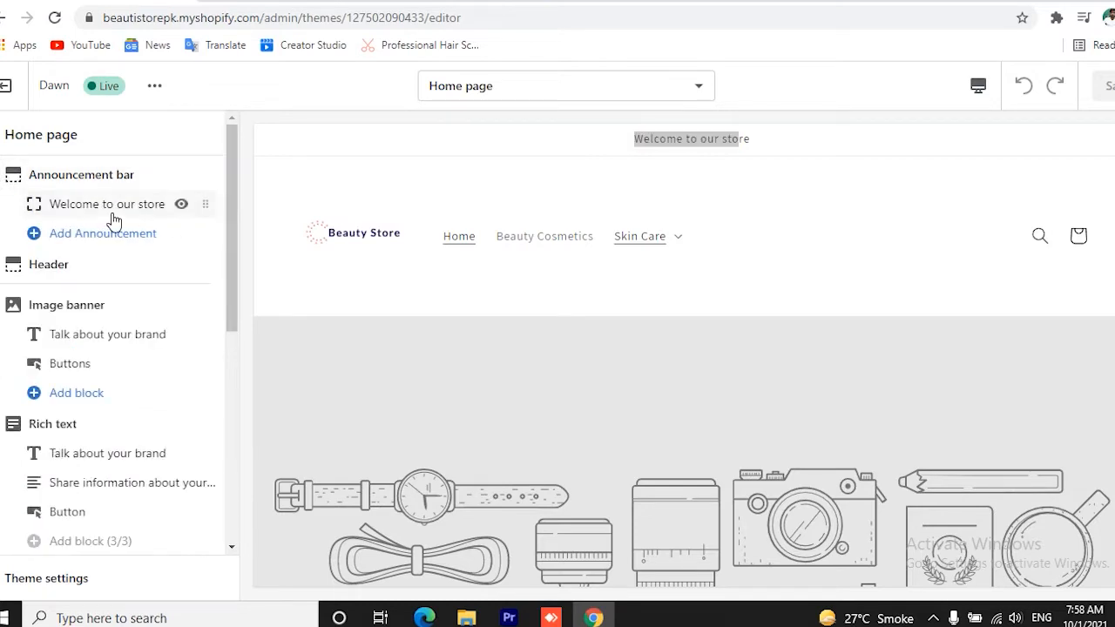
left_click(111, 209)
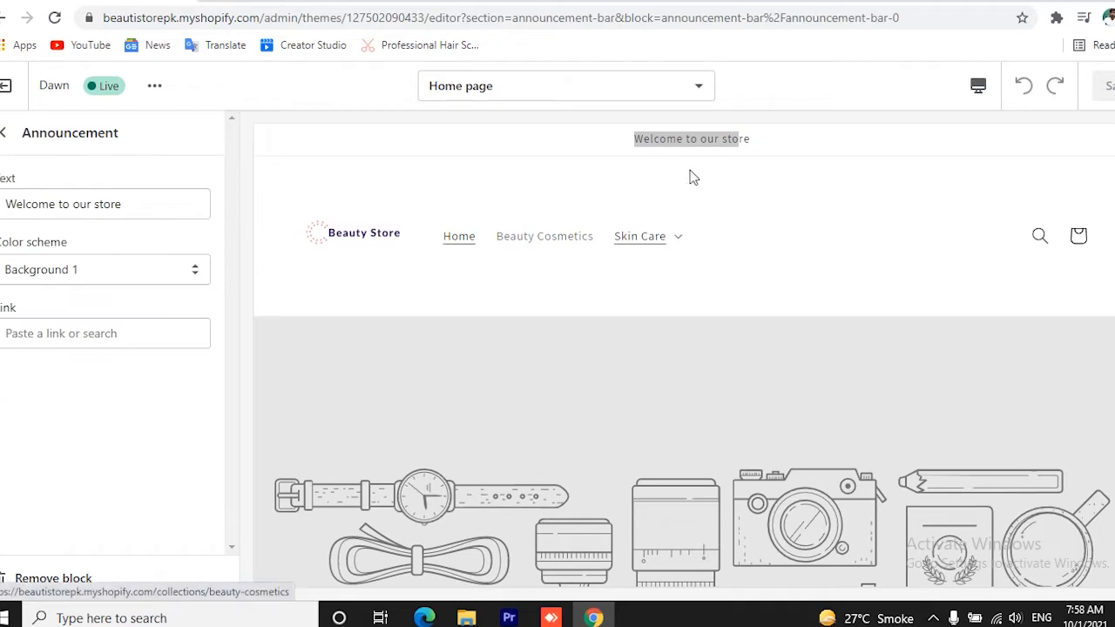
left_click(747, 141)
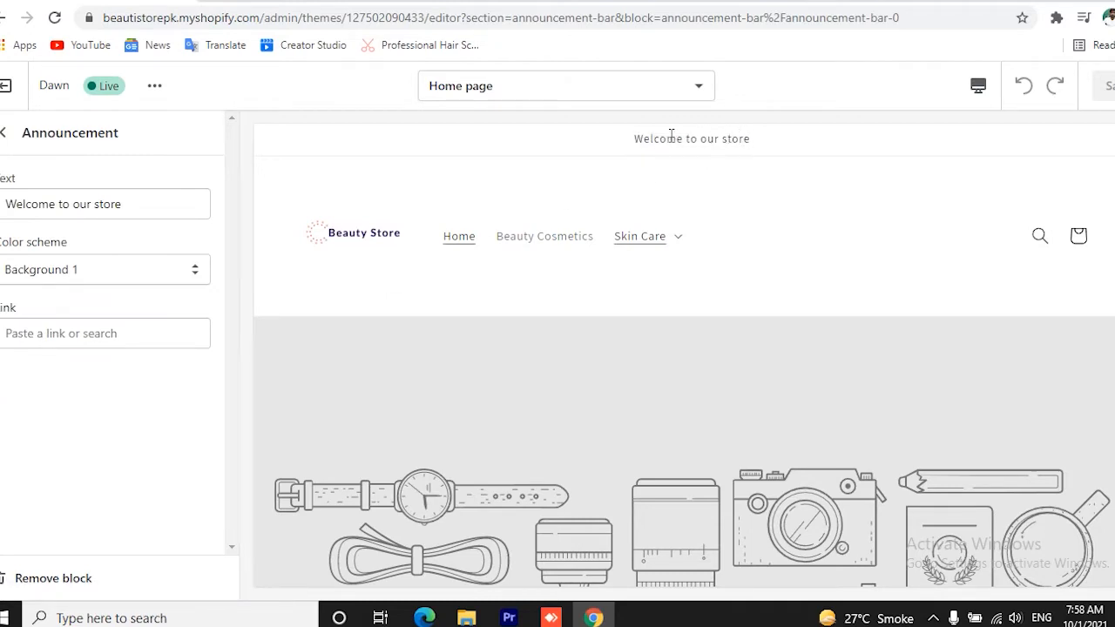
left_click(145, 204)
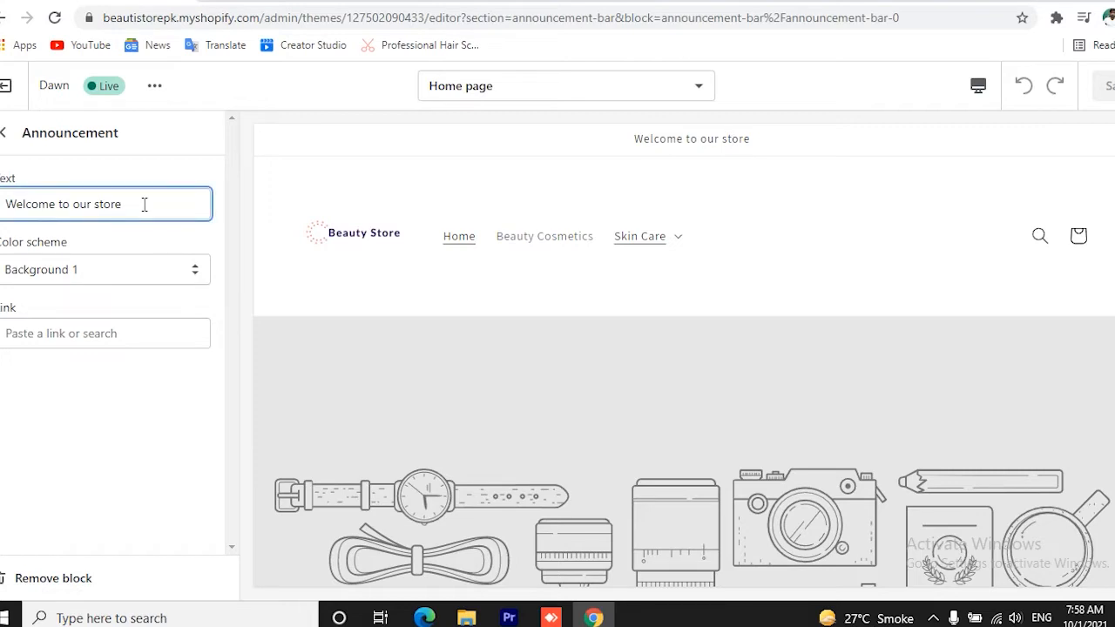
key("BackSpace")
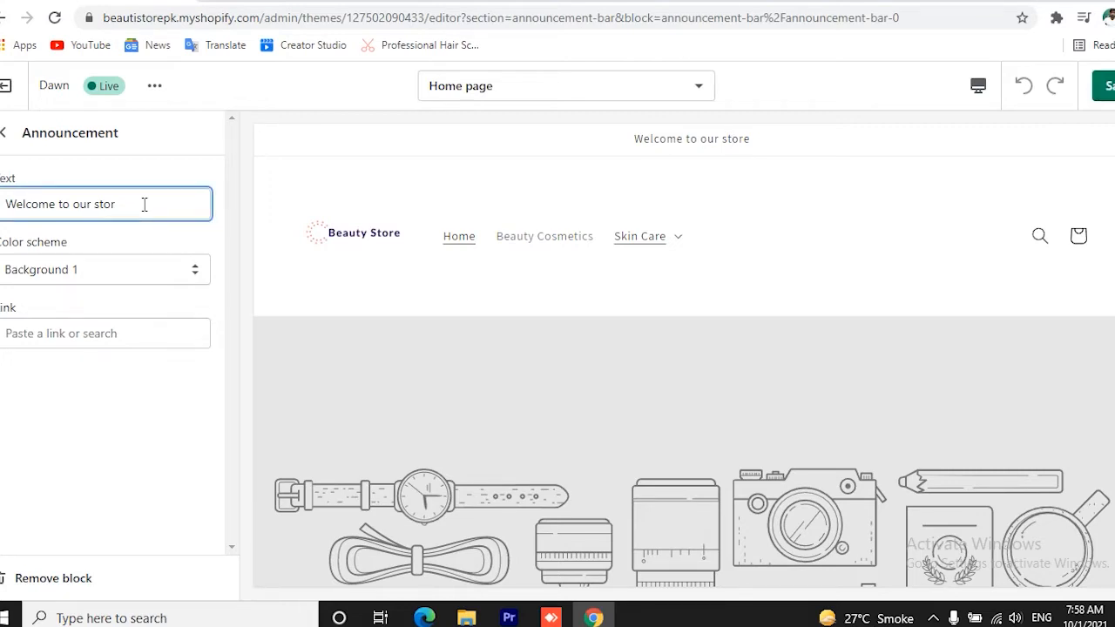
key("BackSpace")
key("BackSpace")
key("BackSpace")
key("BackSpace")
key("BackSpace")
key("BackSpace")
key("BackSpace")
key("BackSpace")
key("BackSpace")
key("BackSpace")
key("BackSpace")
key("BackSpace")
key("BackSpace")
key("BackSpace")
key("BackSpace")
key("BackSpace")
key("BackSpace")
key("BackSpace")
key("BackSpace")
type("delivery all over the world")
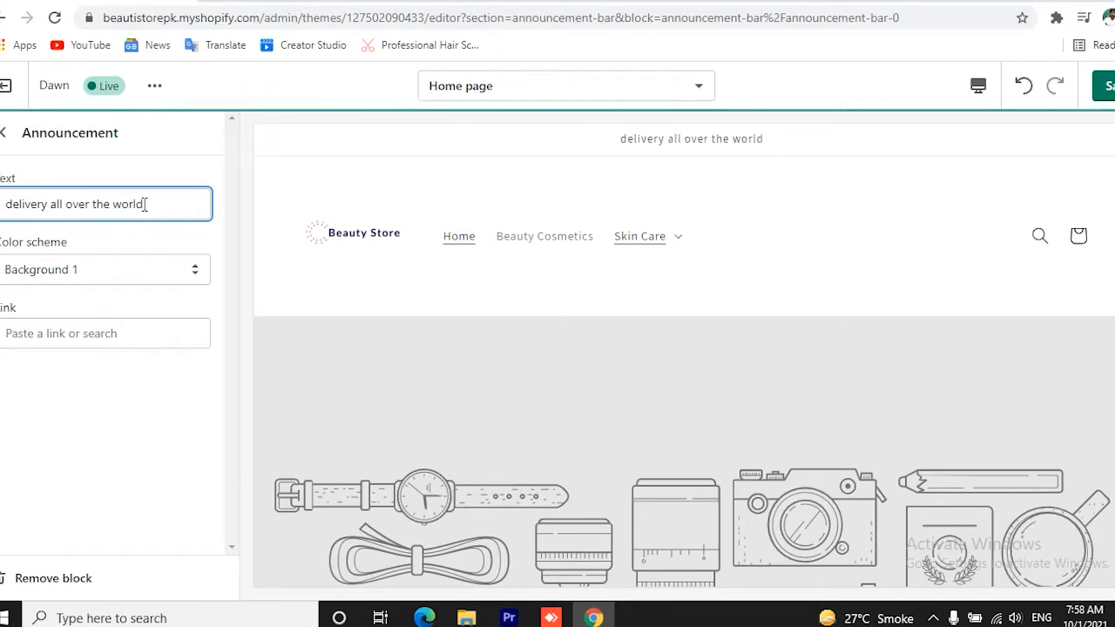
- Try the Background 2, Inverse and Accent 1 color schemes on the announcement
left_click(148, 276)
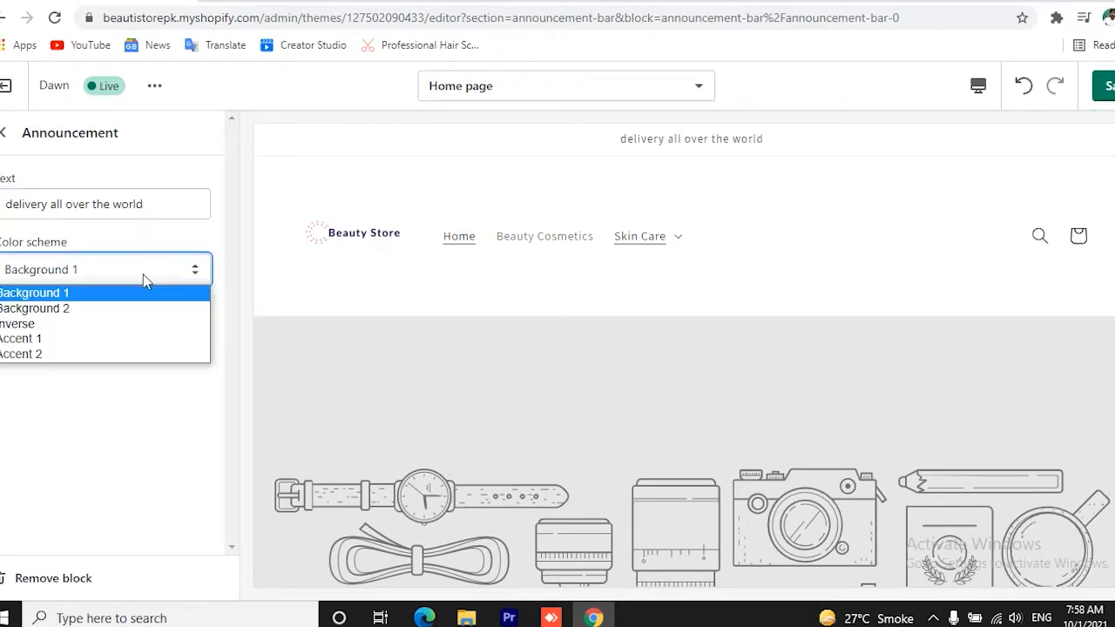
left_click(93, 310)
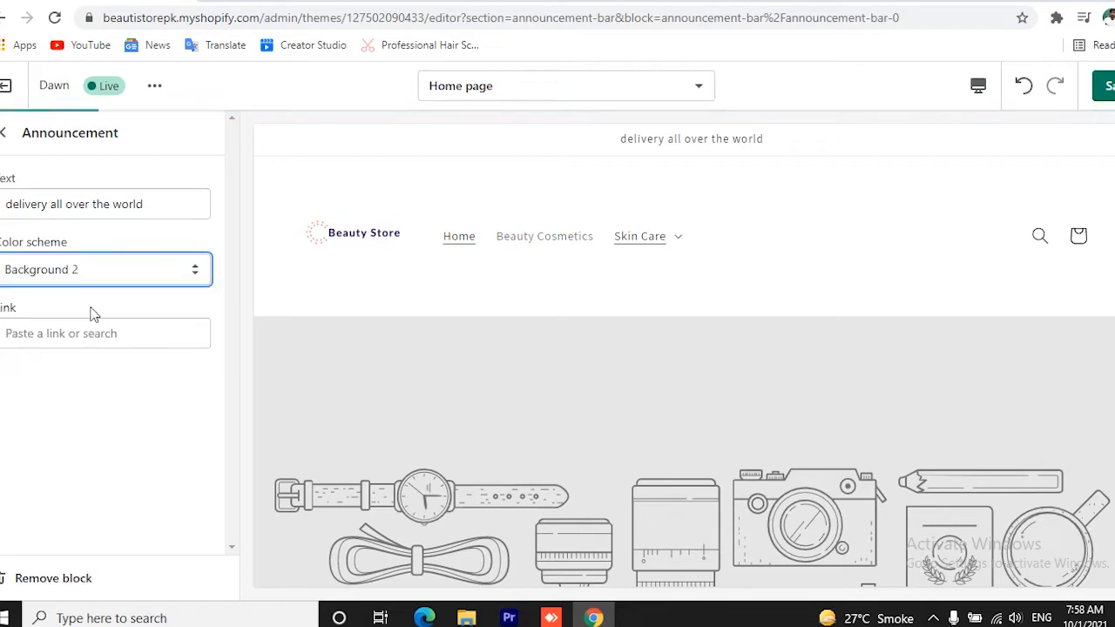
left_click(35, 272)
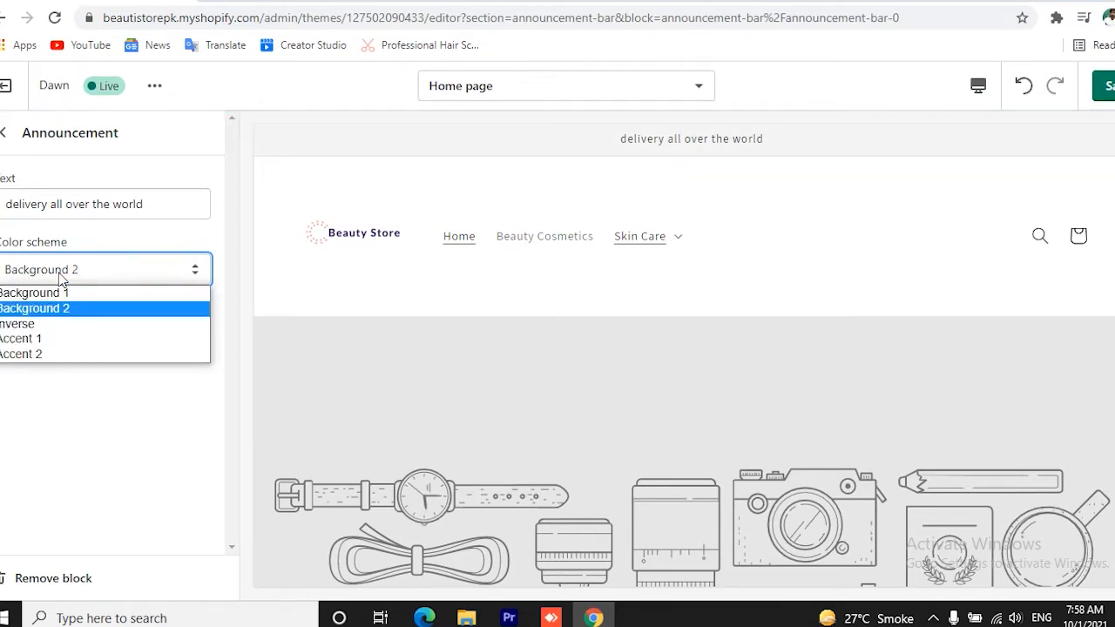
left_click(71, 324)
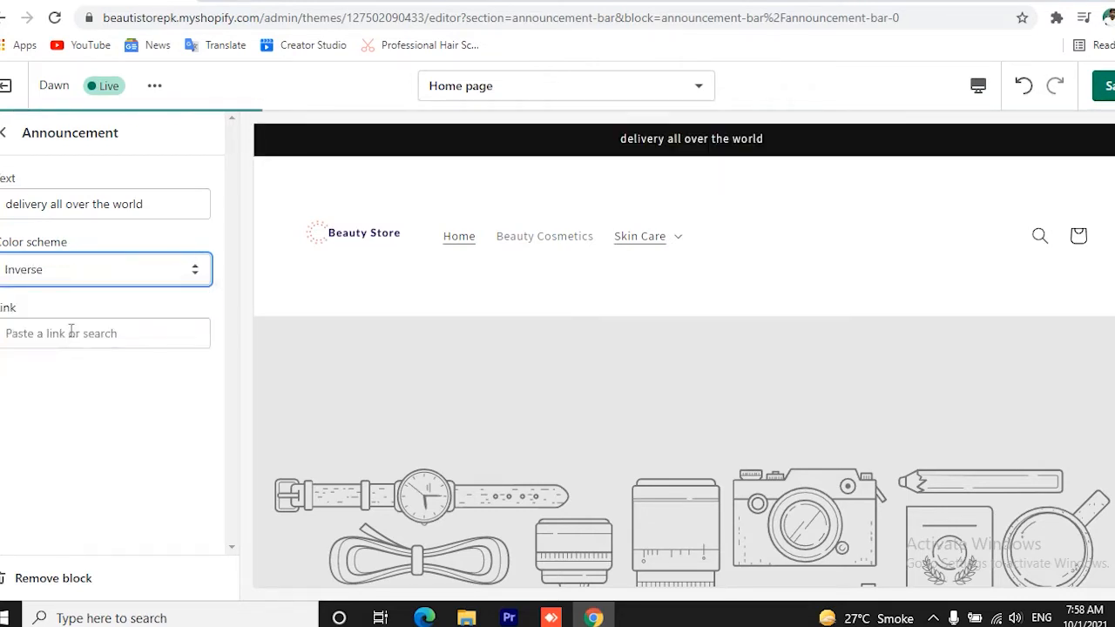
left_click(95, 269)
left_click(87, 327)
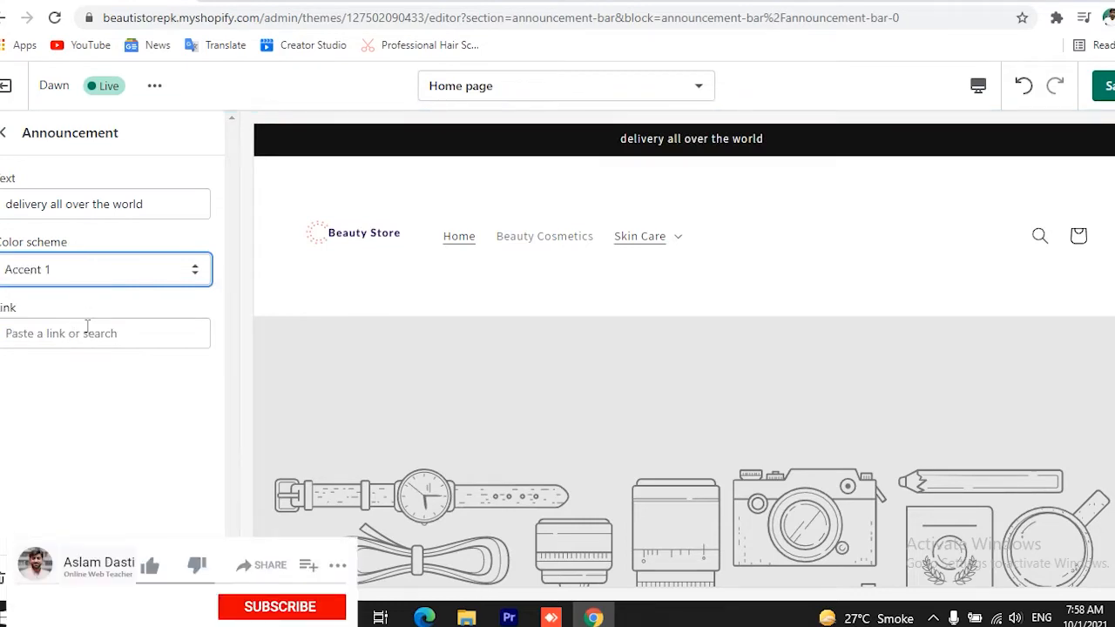
- Set the announcement's color scheme to Accent 2 and save the theme changes
left_click(76, 280)
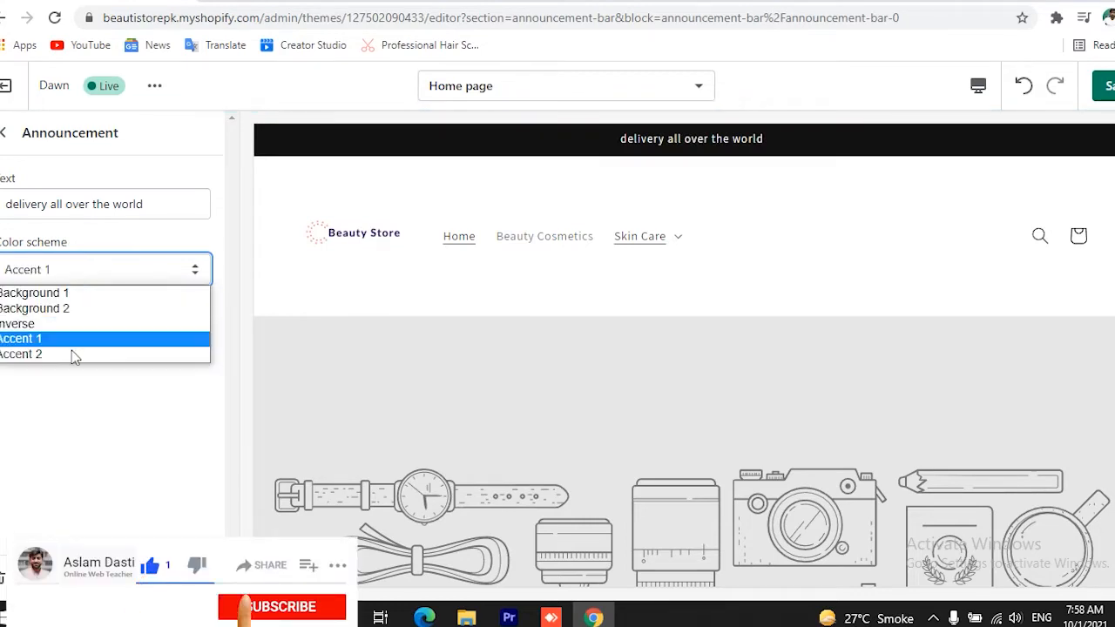
left_click(73, 365)
key("Down")
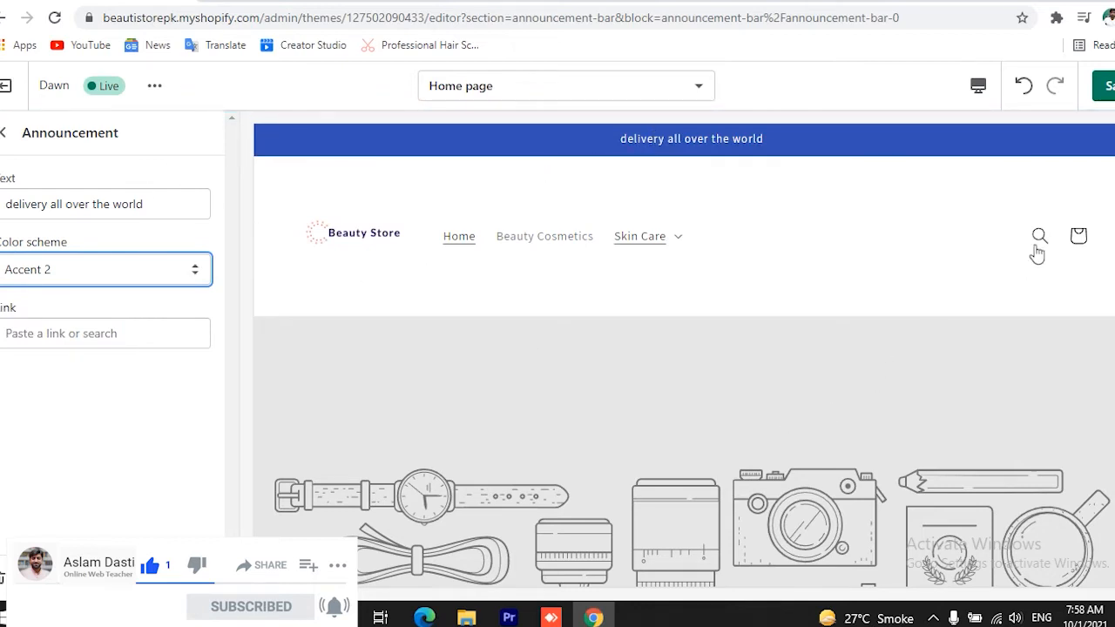
left_click(1104, 85)
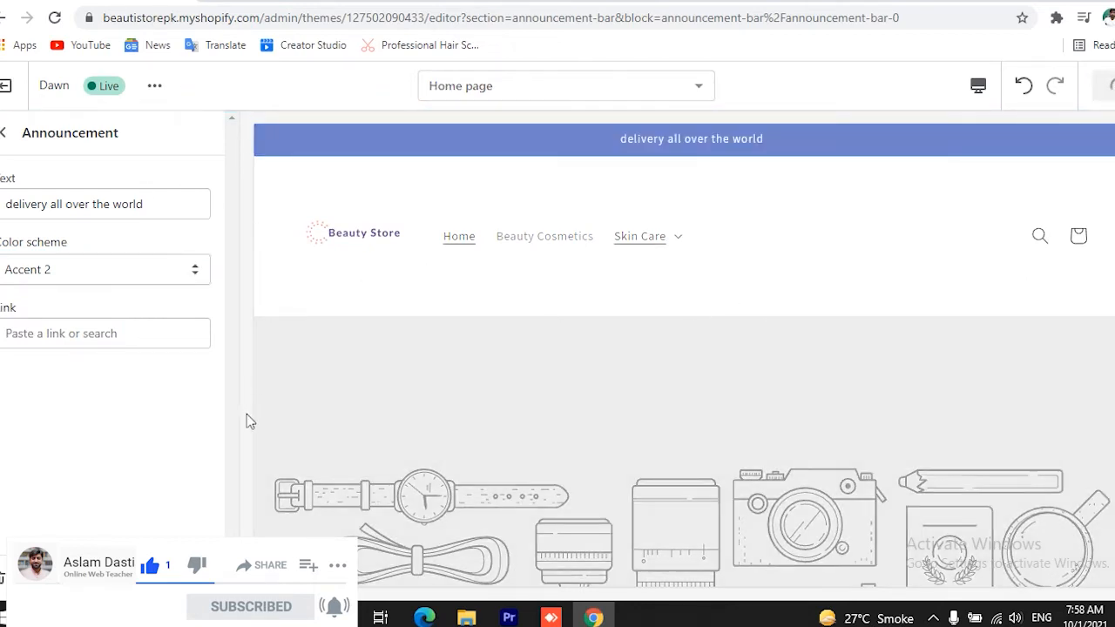
- Link the announcement to the Skin Care collection and save the theme changes
left_click(96, 338)
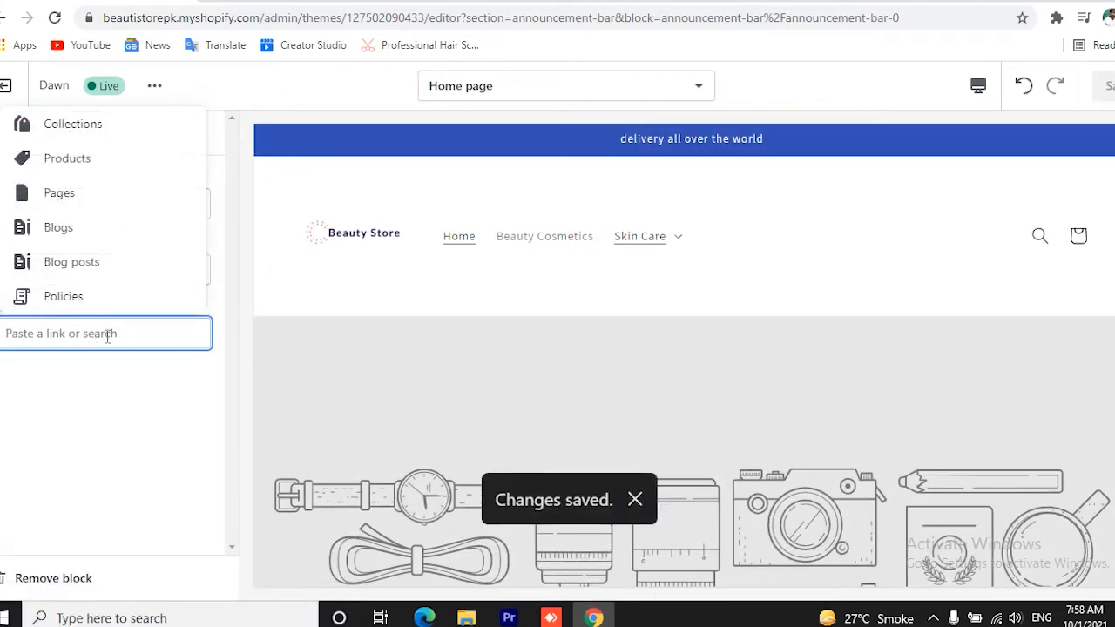
left_click(95, 124)
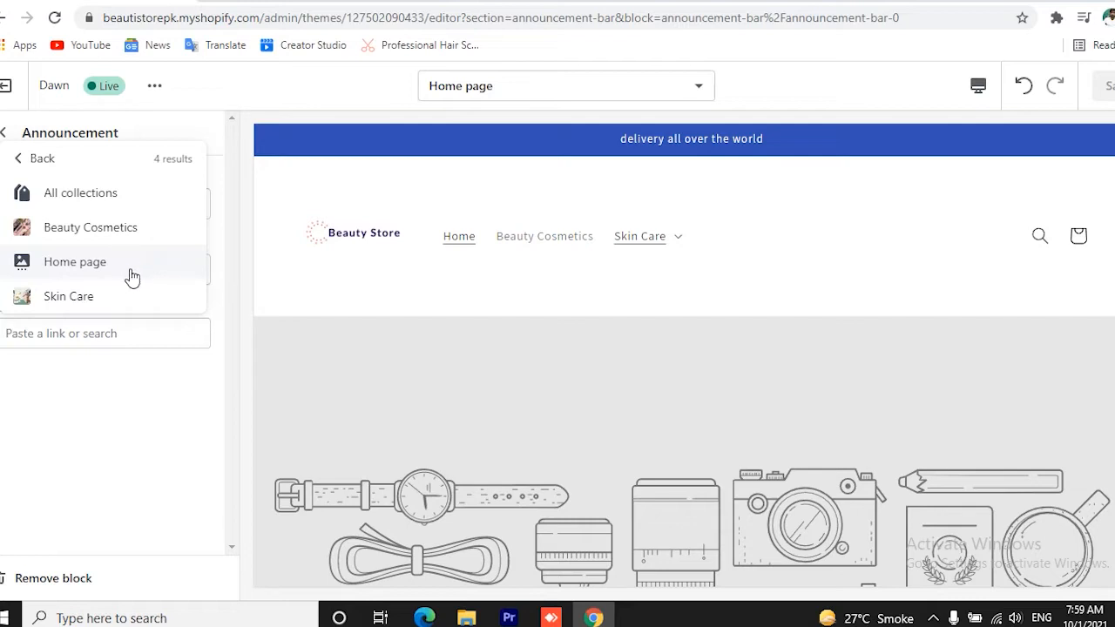
left_click(78, 297)
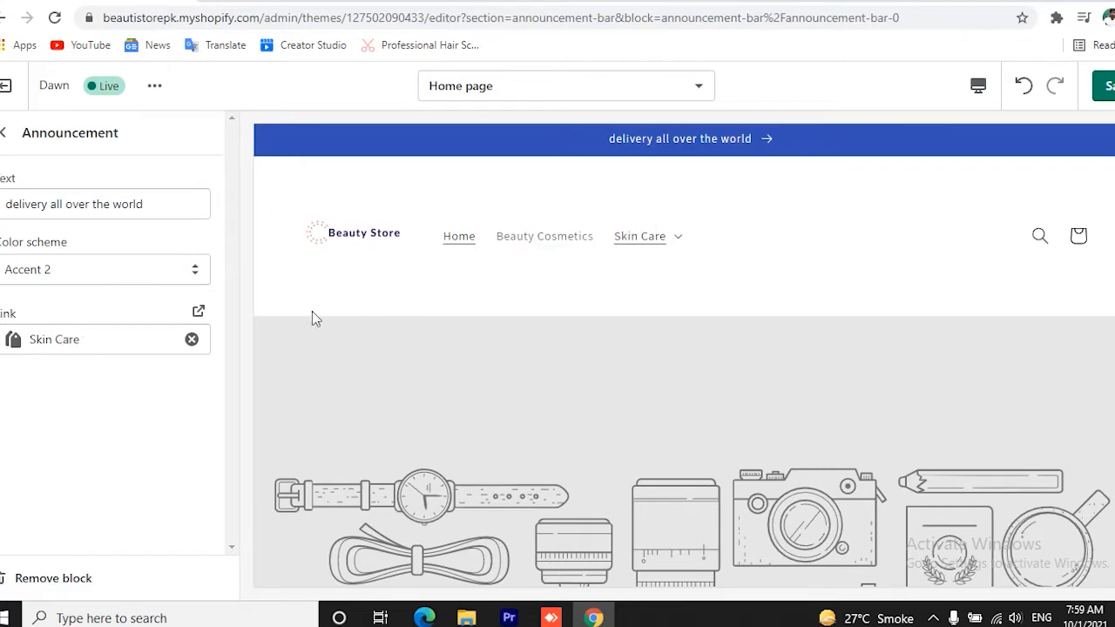
left_click(1103, 85)
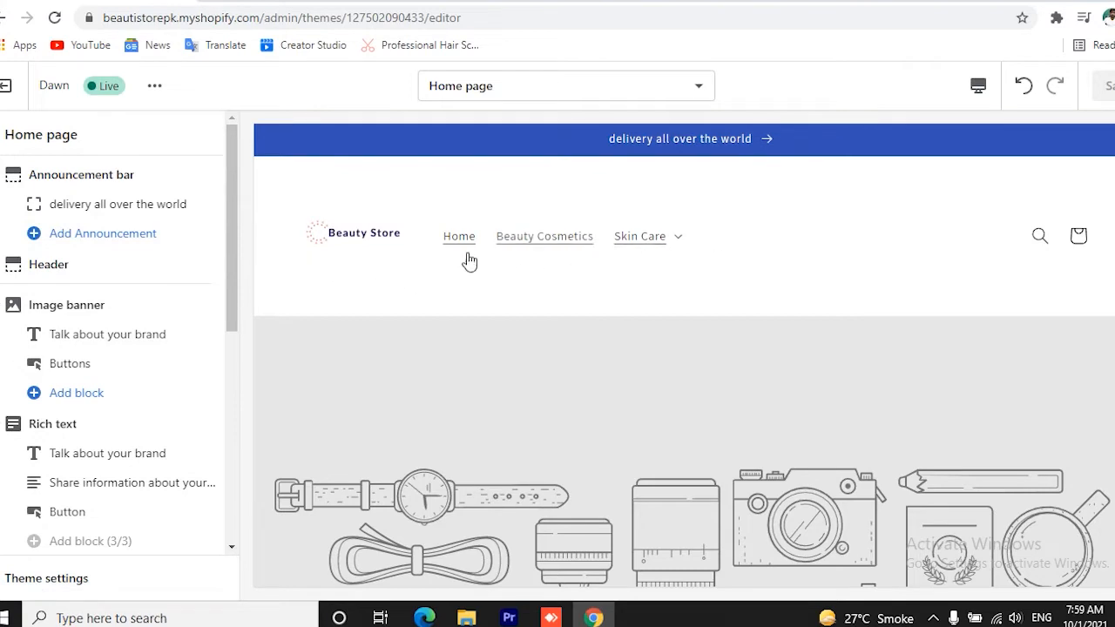
- Examine the header section's settings for color scheme, logo, menu, separator line and sticky header, and return to the section list
left_click(63, 272)
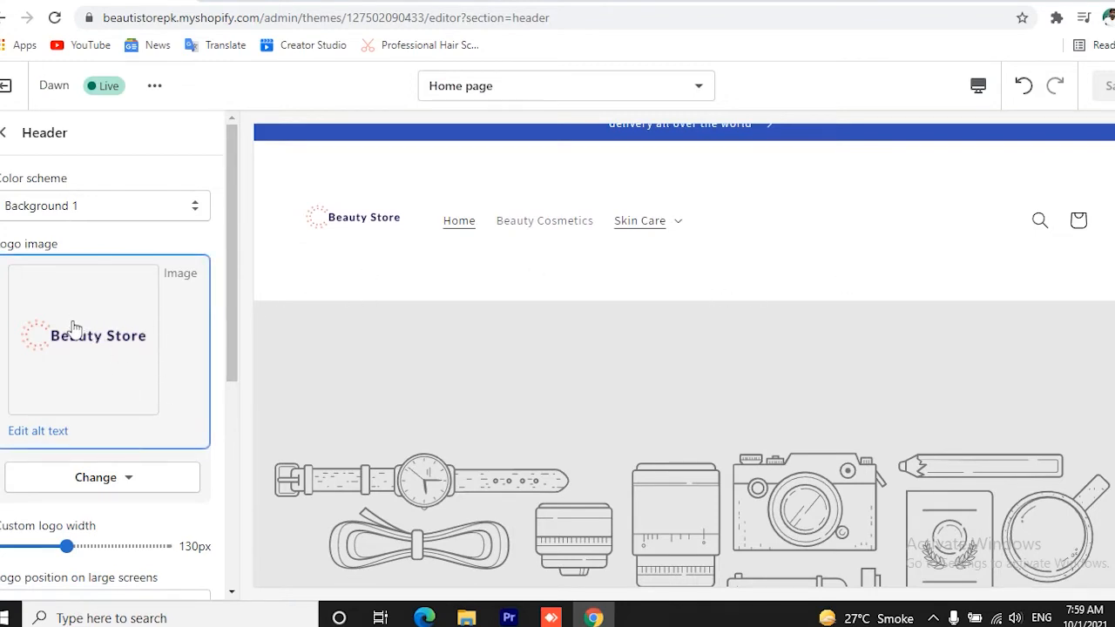
scroll(139, 340, "down", 3)
scroll(115, 340, "down", 2)
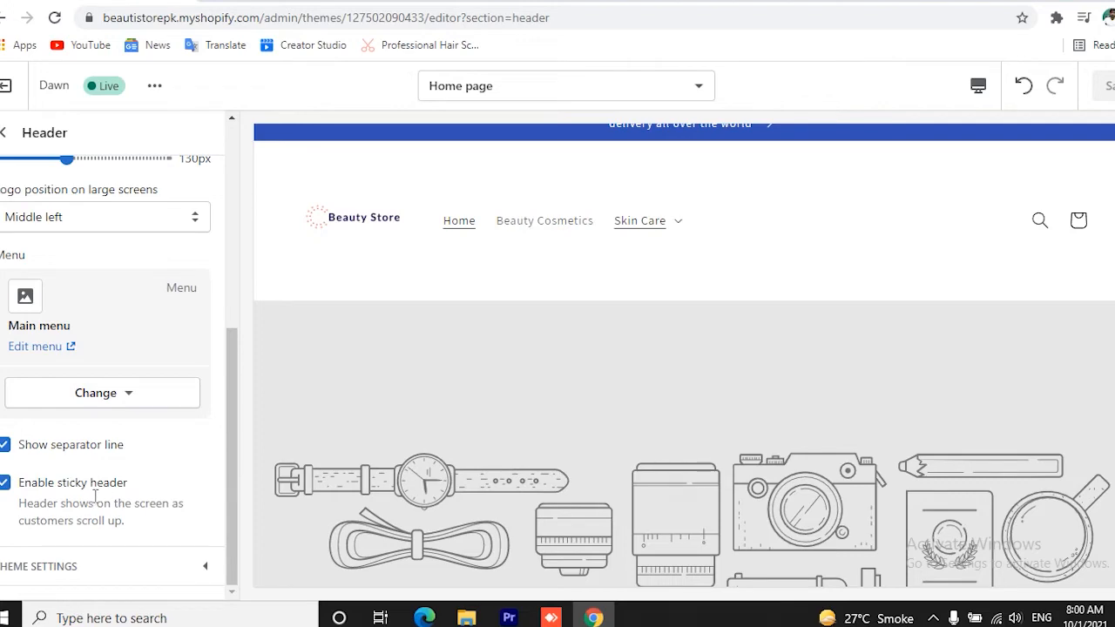
scroll(458, 464, "down", 10)
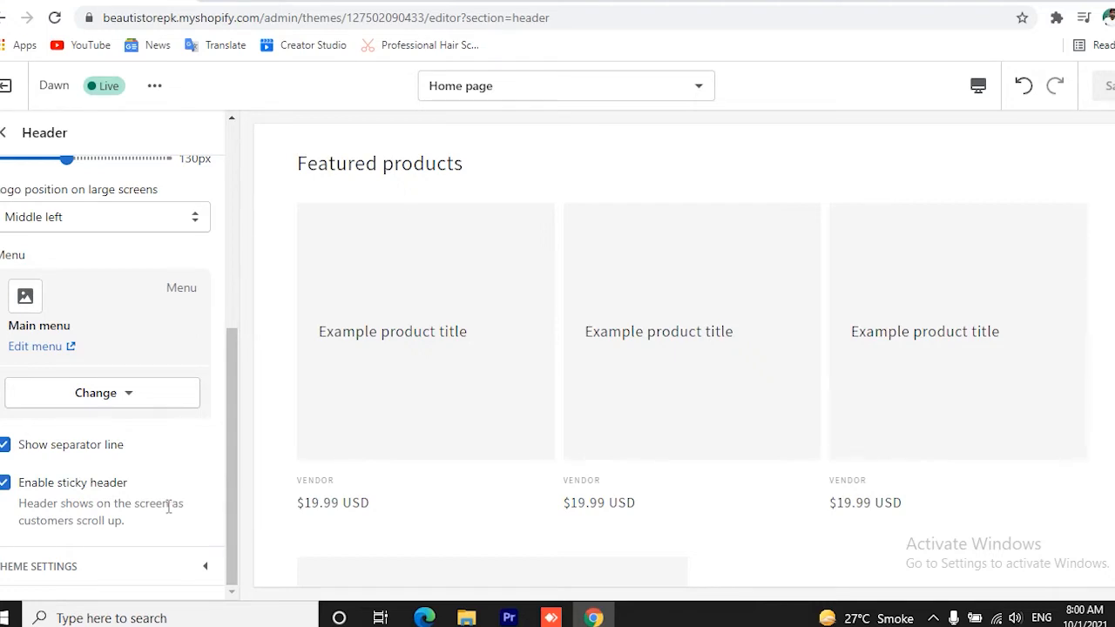
scroll(144, 187, "up", 5)
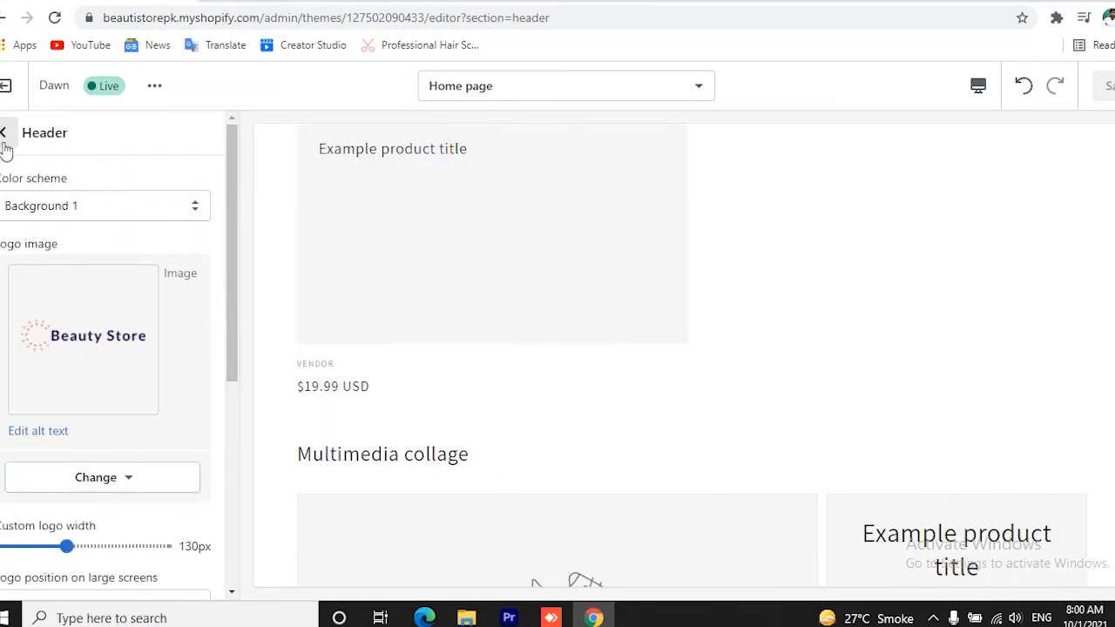
scroll(438, 316, "up", 12)
scroll(475, 320, "up", 2)
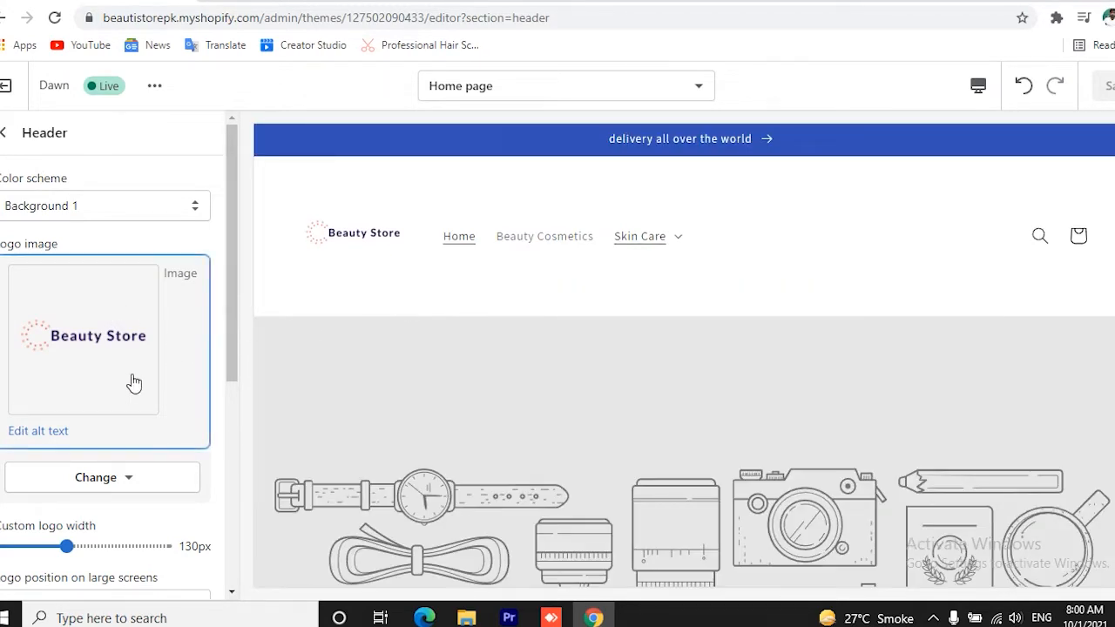
scroll(126, 379, "down", 4)
scroll(122, 365, "up", 4)
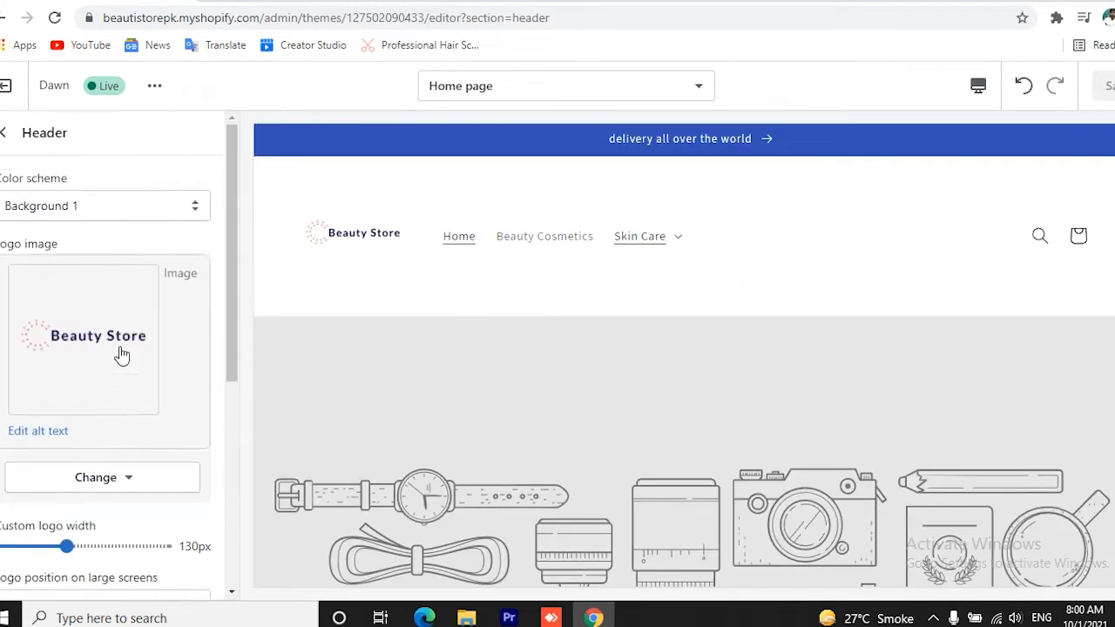
left_click(6, 132)
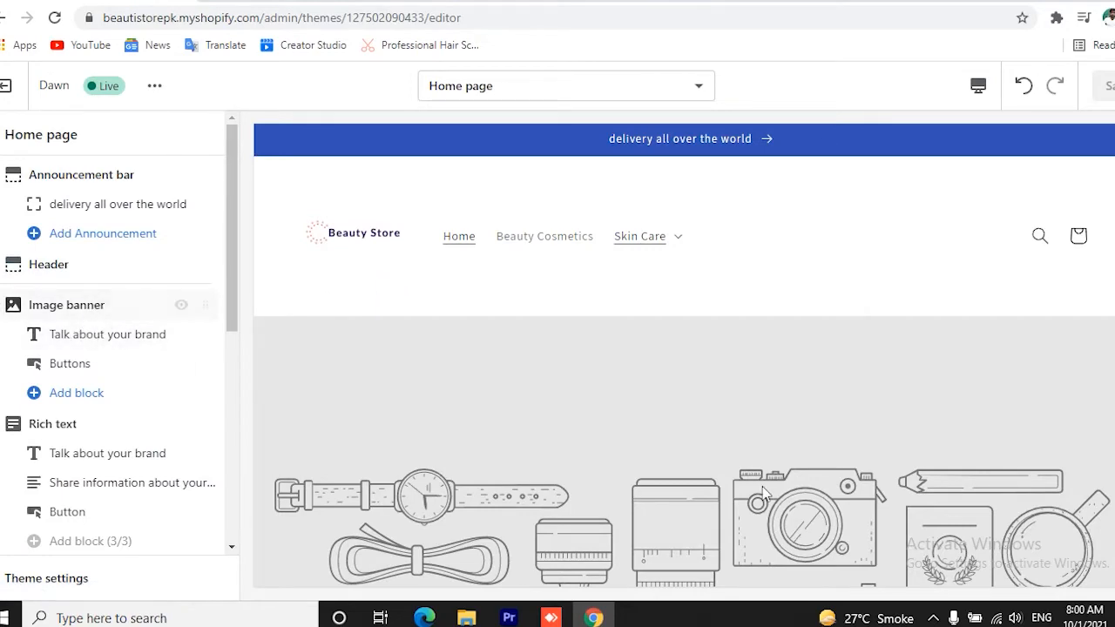
- Open the image banner section's settings and start choosing its second image
scroll(600, 420, "down", 4)
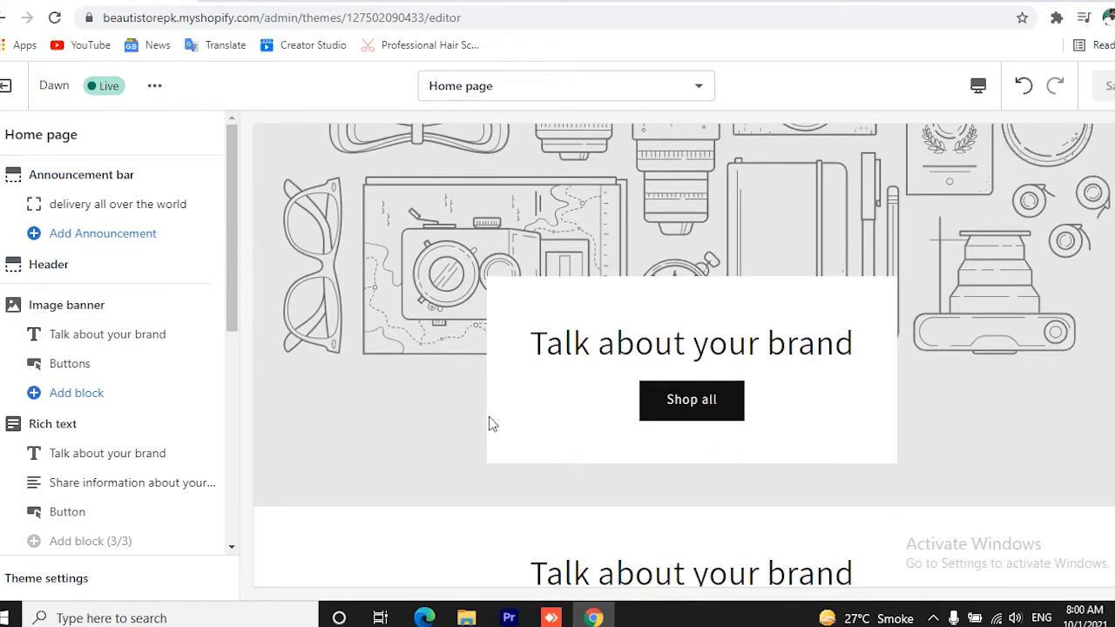
scroll(207, 378, "down", 2)
scroll(175, 365, "up", 2)
left_click(75, 311)
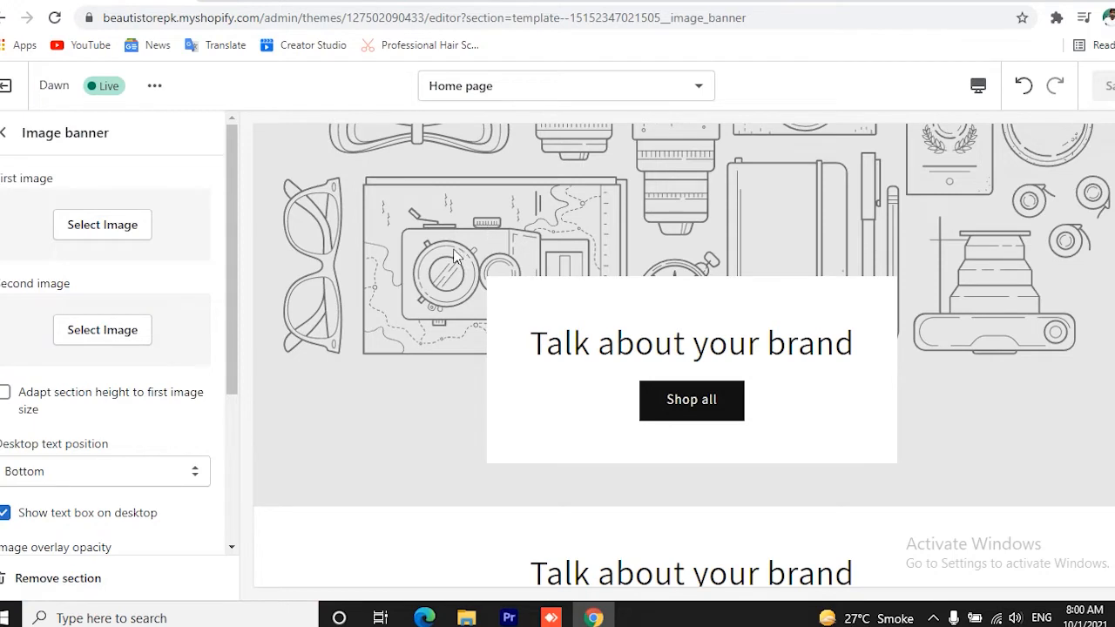
scroll(218, 376, "down", 1)
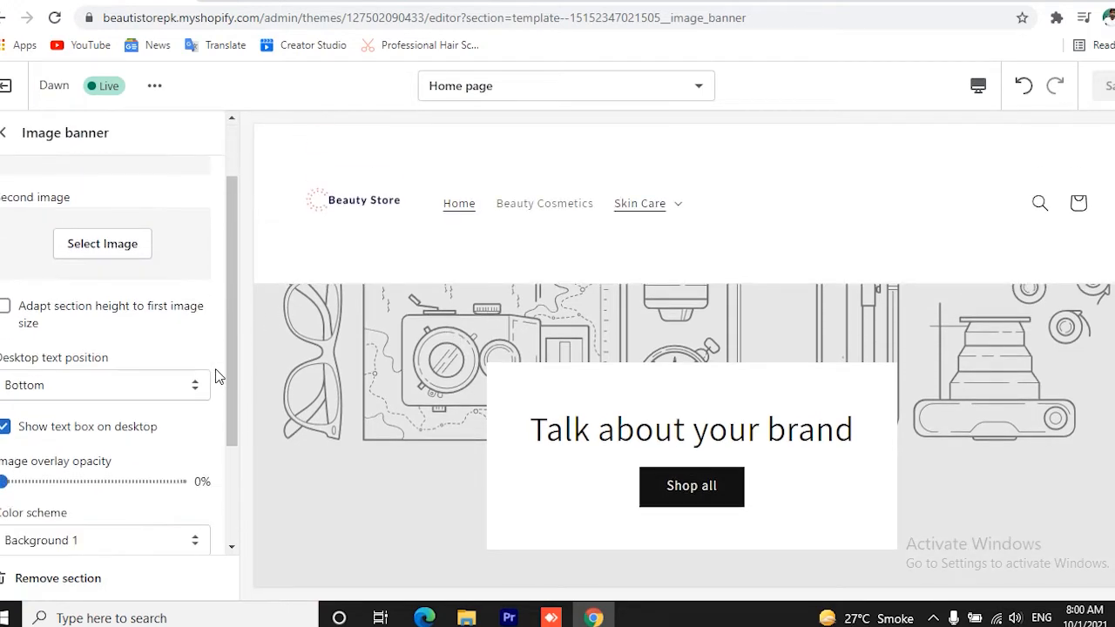
scroll(217, 376, "up", 1)
left_click(114, 331)
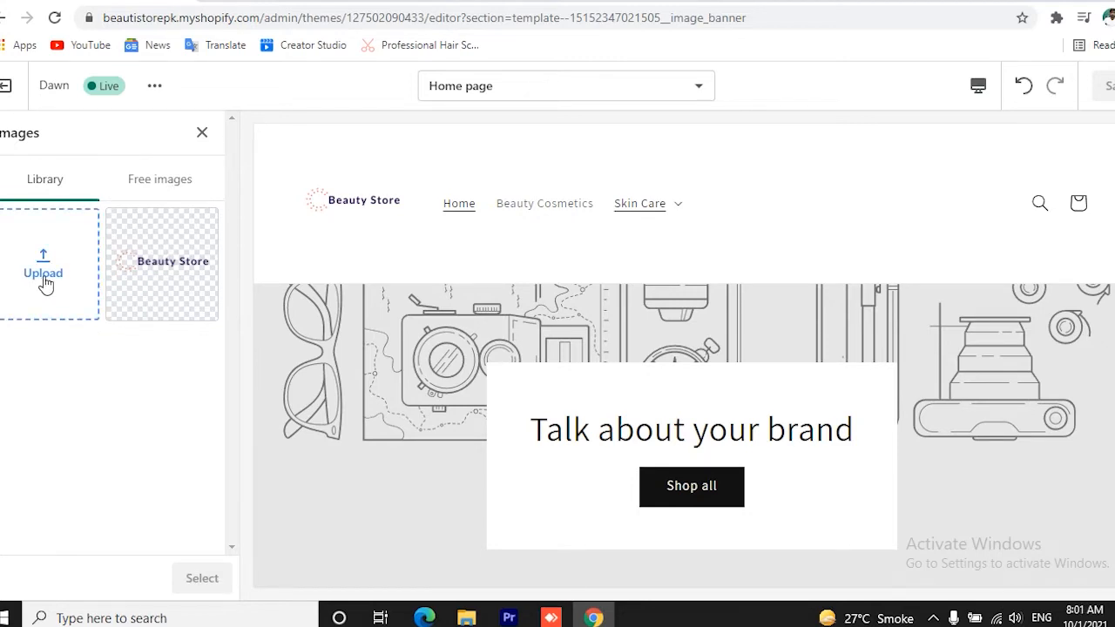
- Browse the free stock images and open the Beauty & Makeup category for the banner's second image
left_click(166, 193)
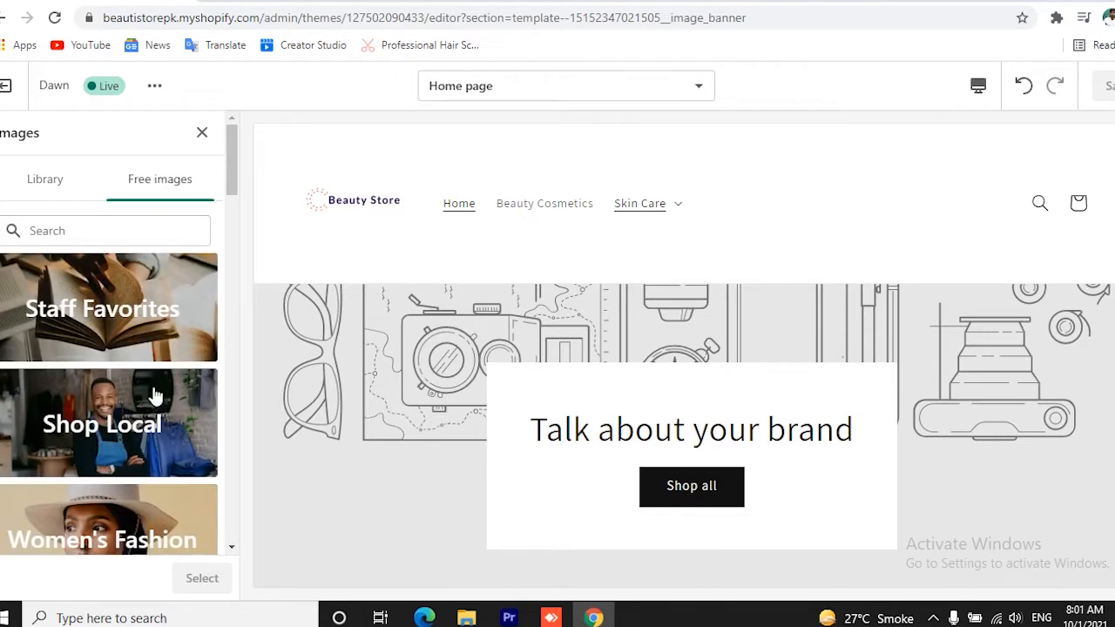
scroll(138, 412, "down", 2)
scroll(137, 411, "down", 8)
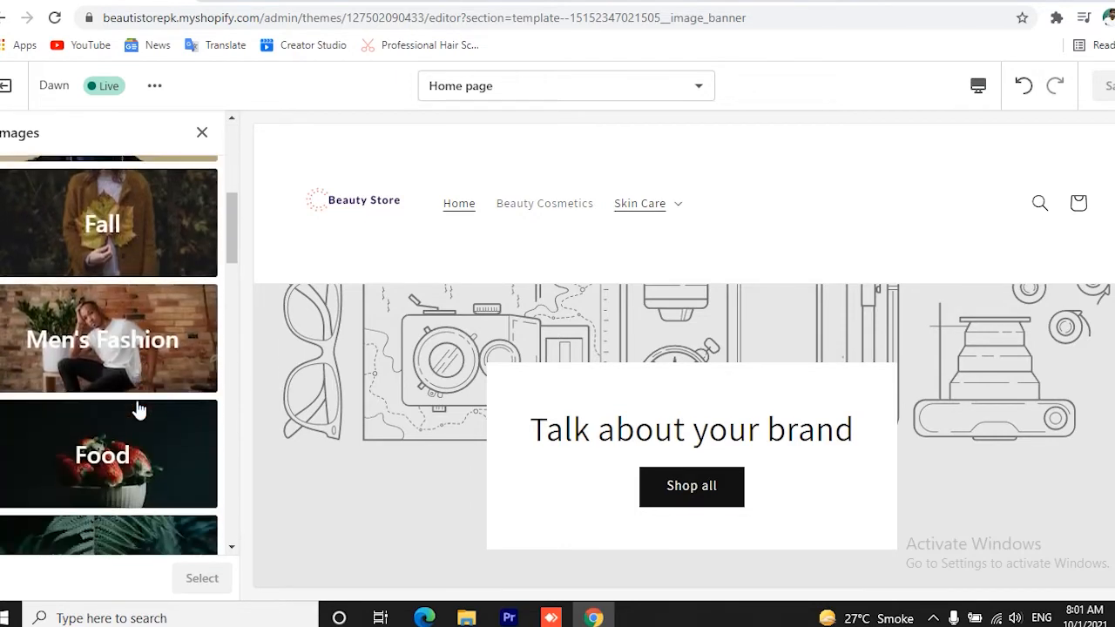
scroll(148, 349, "down", 3)
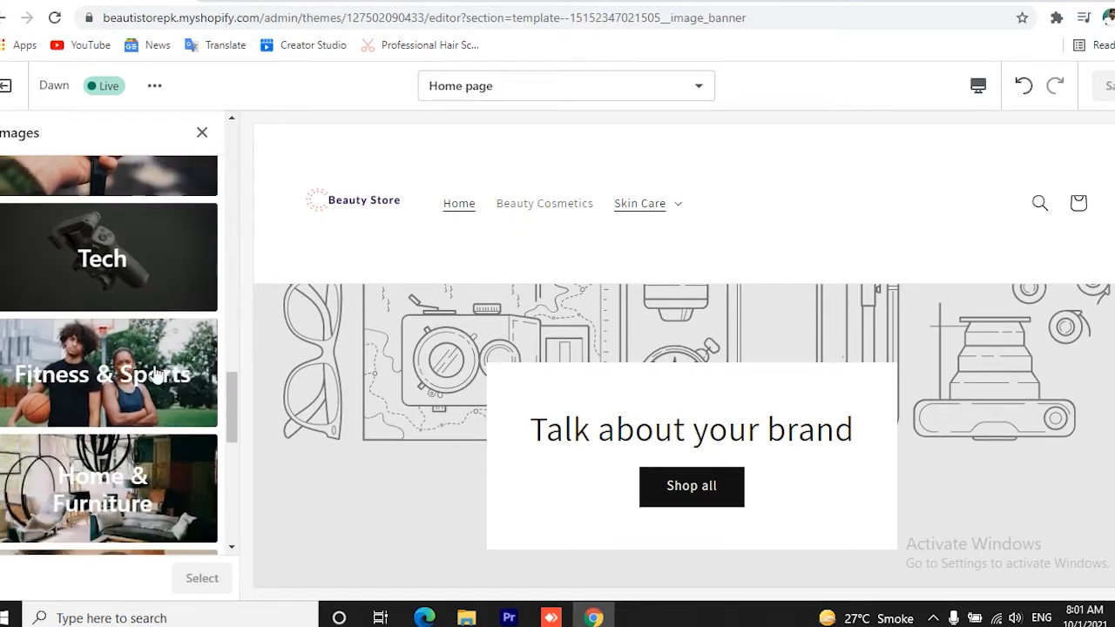
scroll(146, 364, "up", 1)
scroll(146, 364, "down", 3)
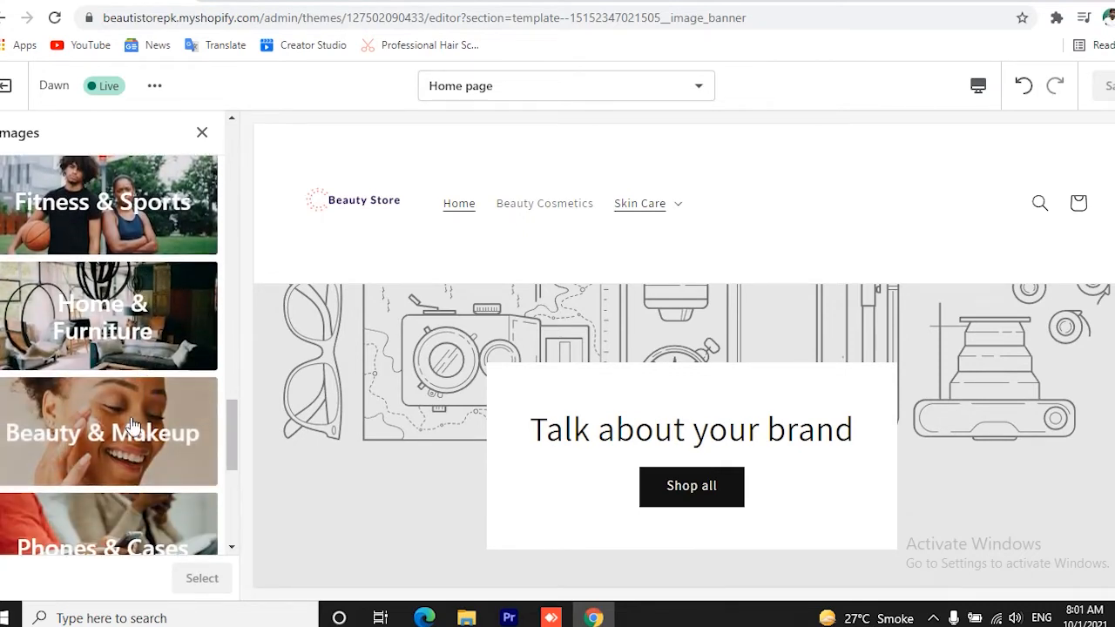
scroll(137, 392, "down", 3)
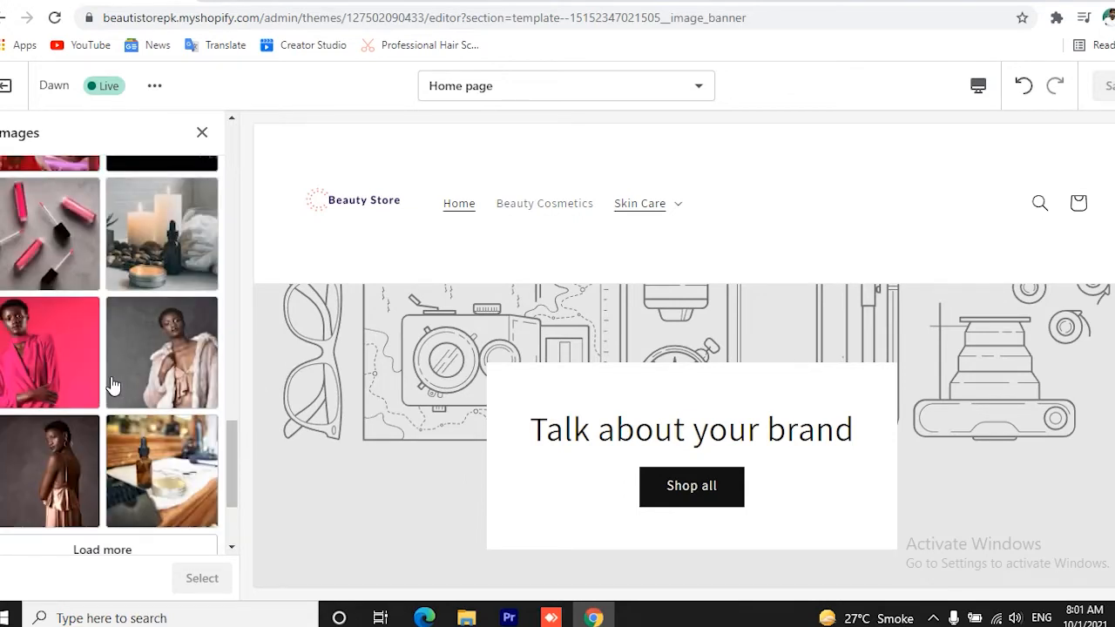
- Set the dark photo of makeup brushes, rings and a watch as the image banner's second image
scroll(112, 385, "up", 4)
scroll(111, 385, "up", 10)
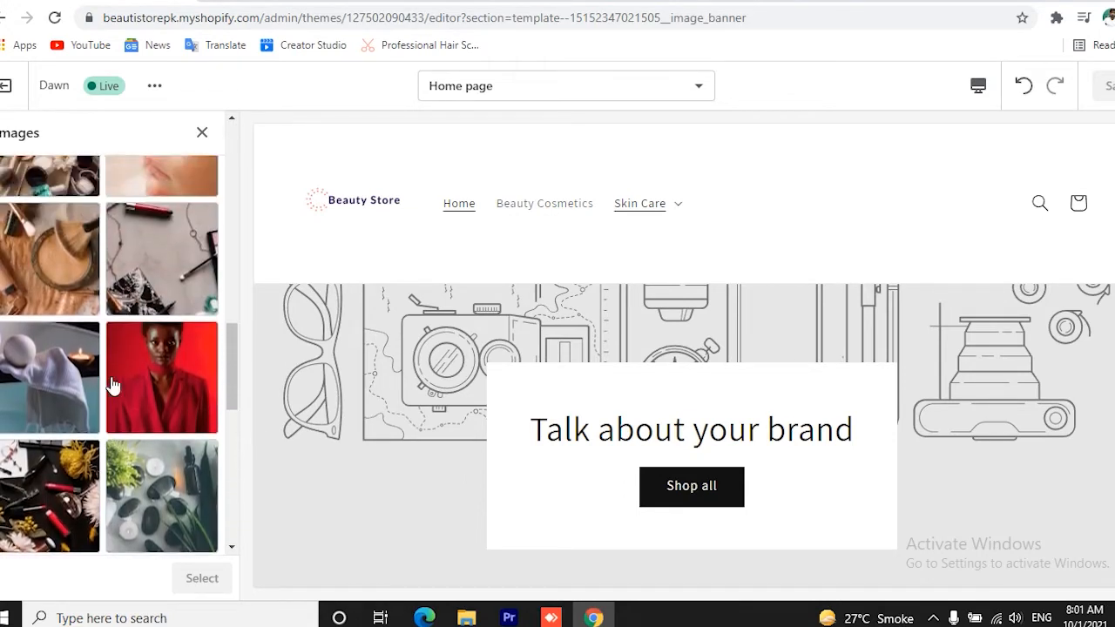
scroll(111, 385, "up", 10)
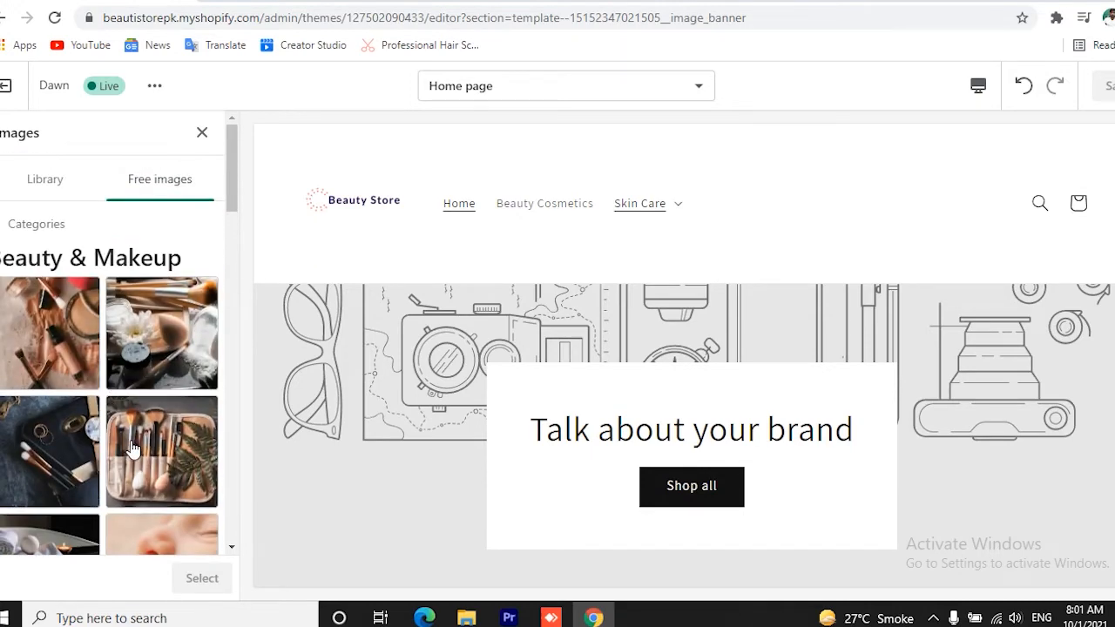
left_click(48, 462)
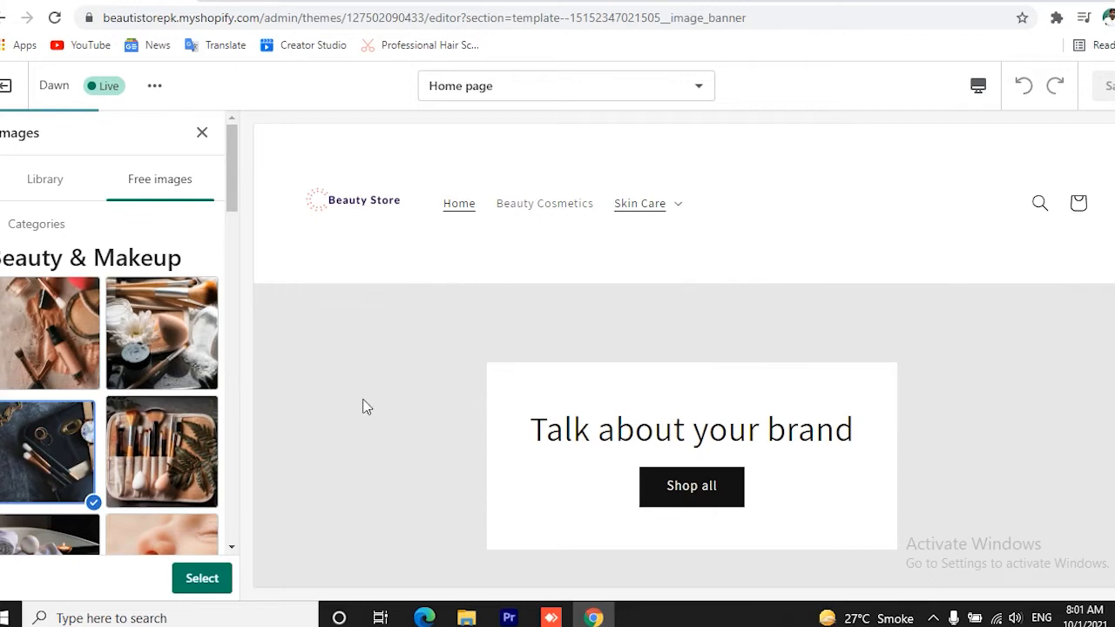
scroll(951, 432, "down", 3)
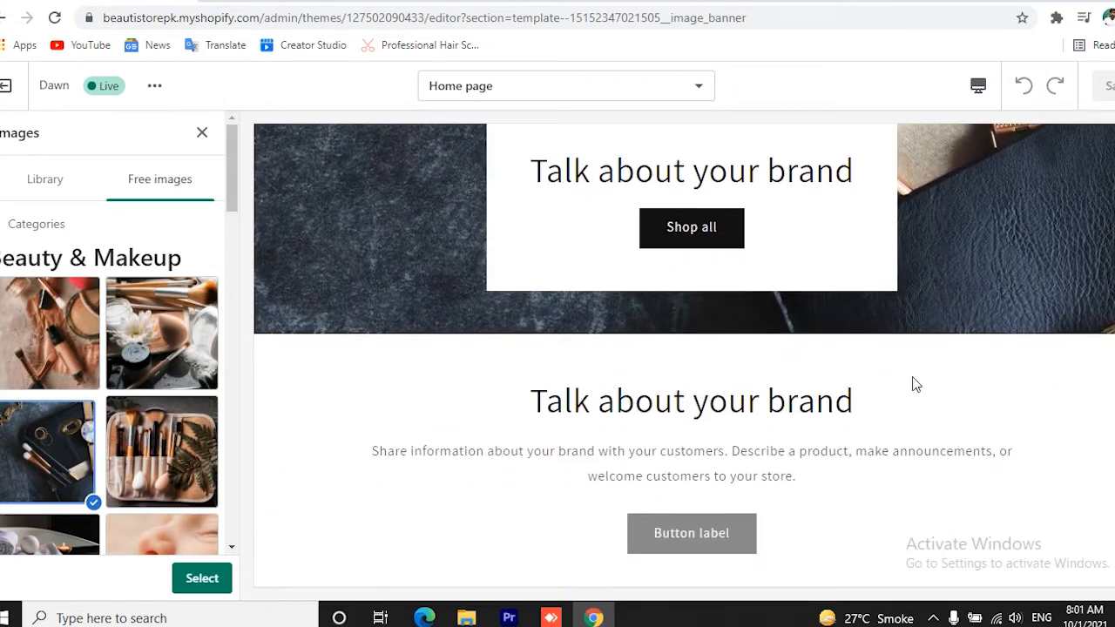
scroll(928, 335, "up", 2)
left_click(212, 584)
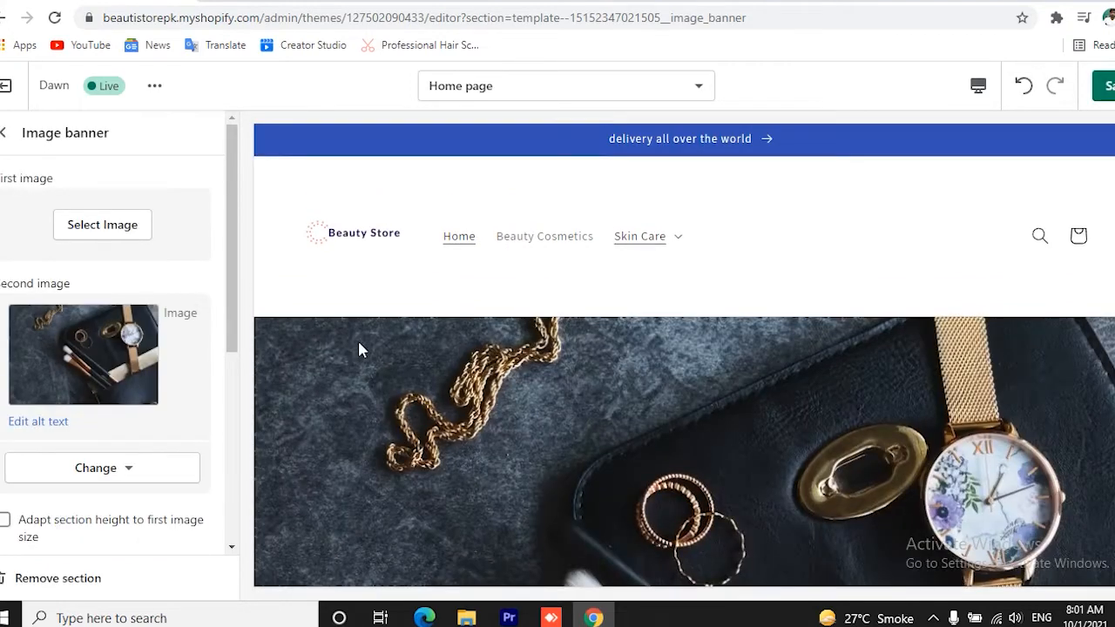
- Start choosing the banner's first image and open the Beauty & Makeup category of the free images
left_click(92, 229)
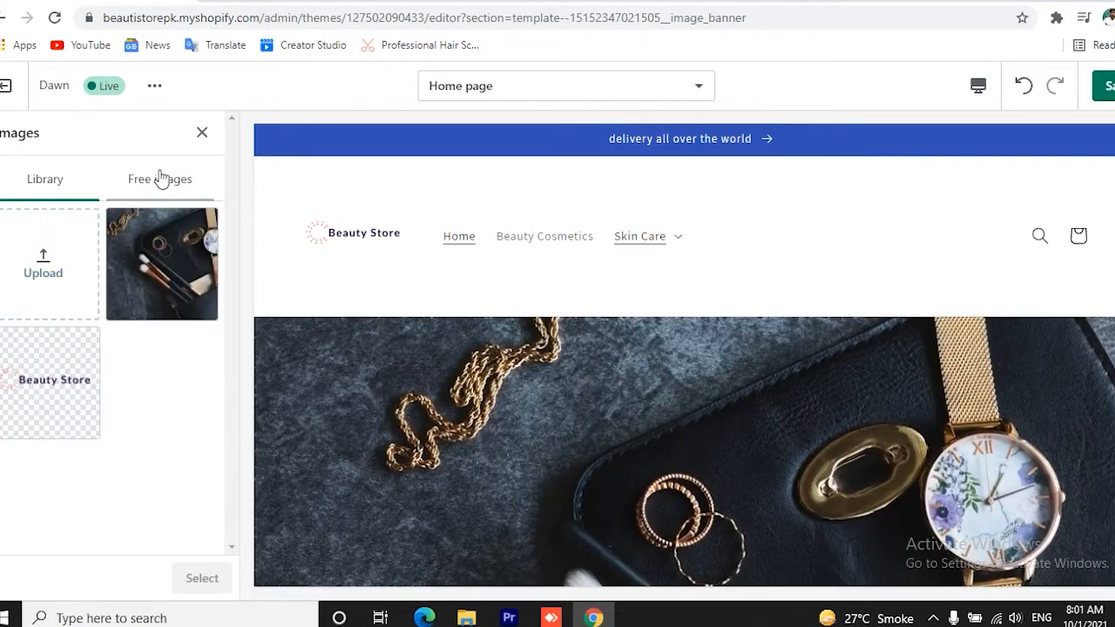
left_click(160, 180)
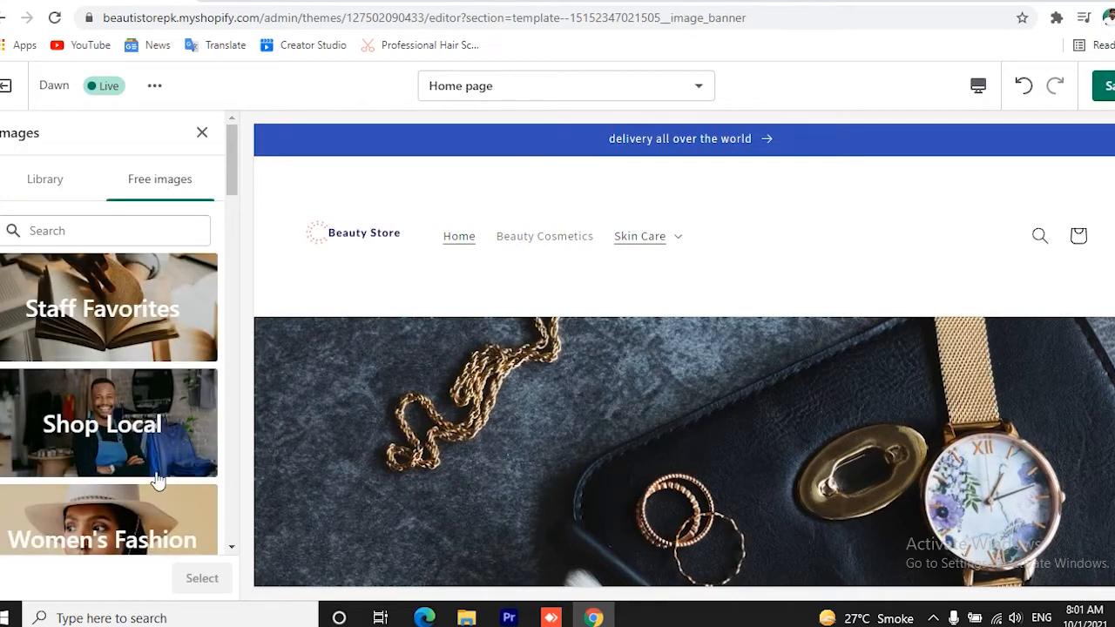
scroll(159, 478, "down", 10)
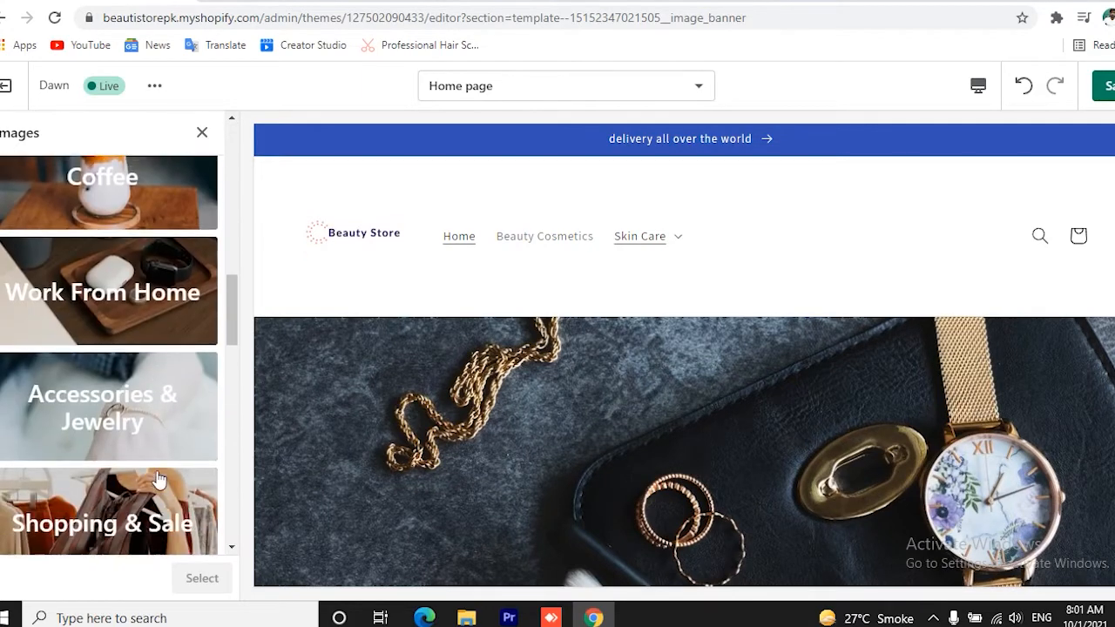
scroll(159, 478, "down", 6)
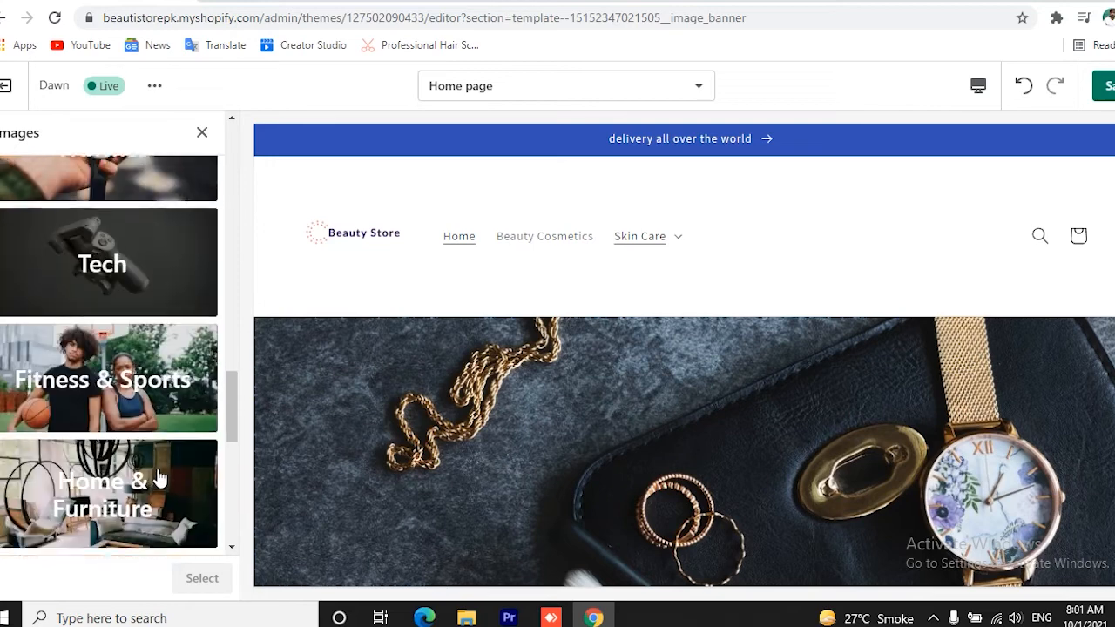
scroll(158, 478, "down", 3)
left_click(119, 350)
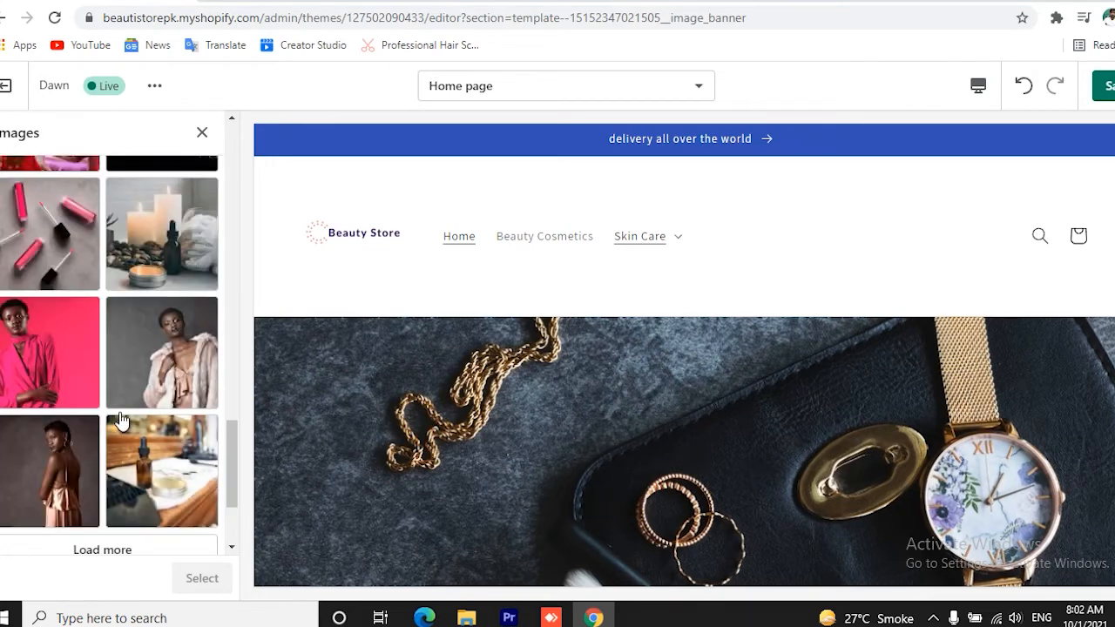
- Set the pink lip gloss photo as the image banner's first image
left_click(61, 235)
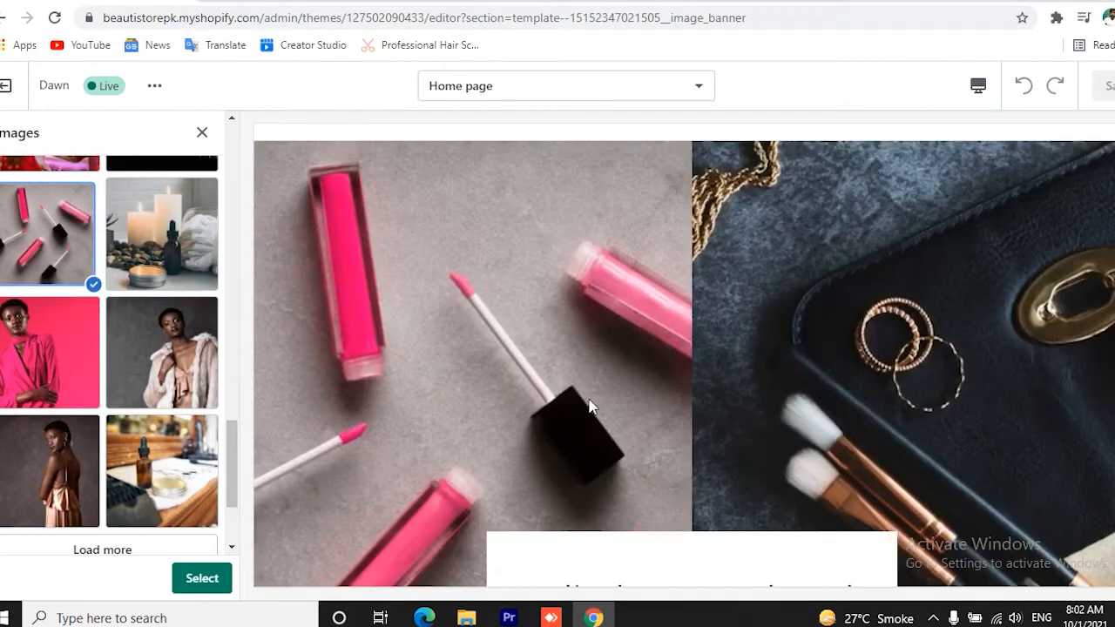
scroll(588, 407, "up", 2)
scroll(589, 407, "down", 6)
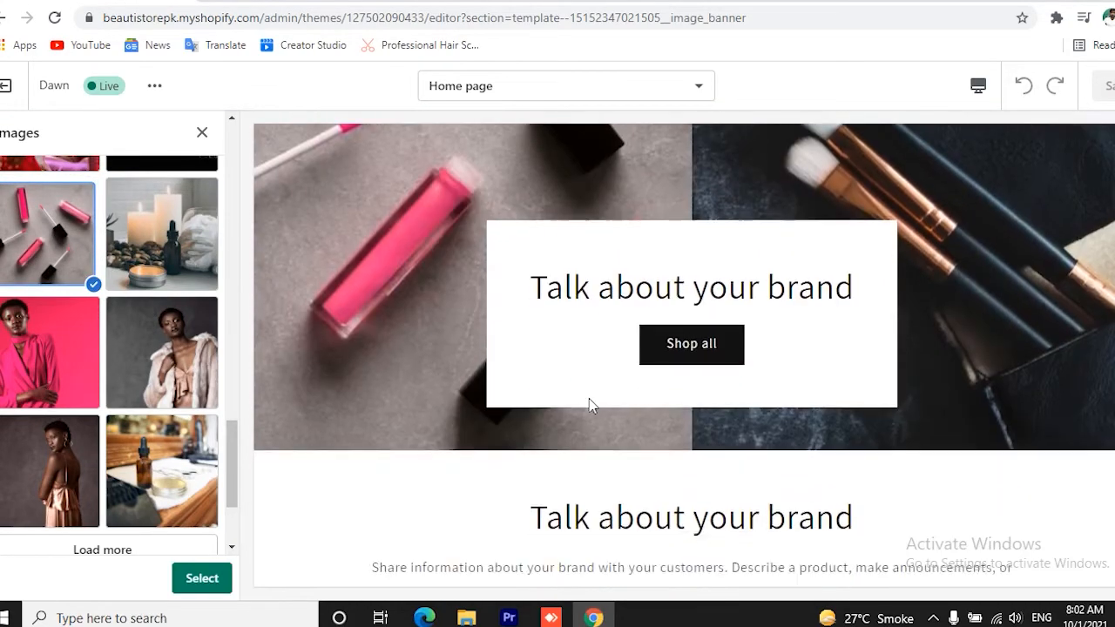
scroll(589, 407, "up", 2)
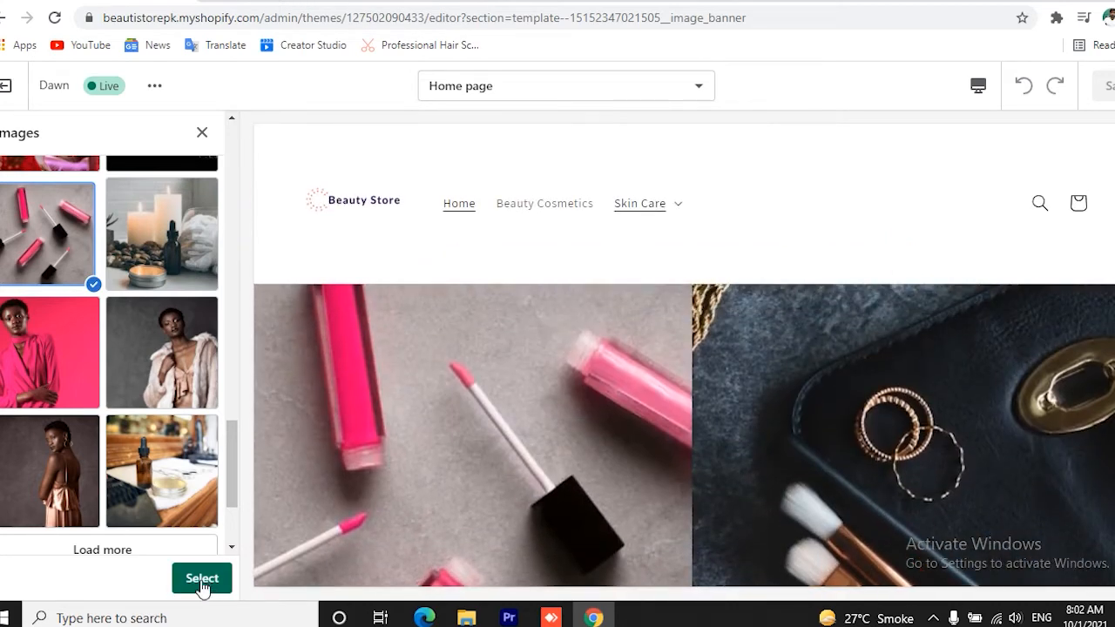
left_click(202, 579)
scroll(736, 465, "up", 1)
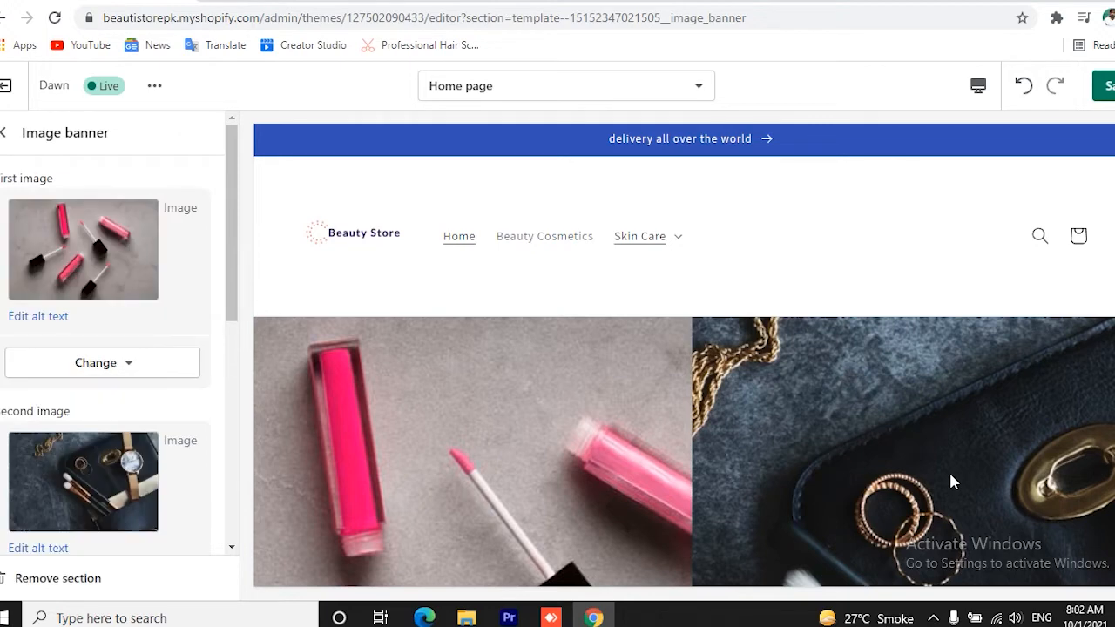
- Try an image overlay opacity of 50% on the banner, then settle on 20%
scroll(166, 448, "down", 5)
left_click_drag(5, 328, 87, 327)
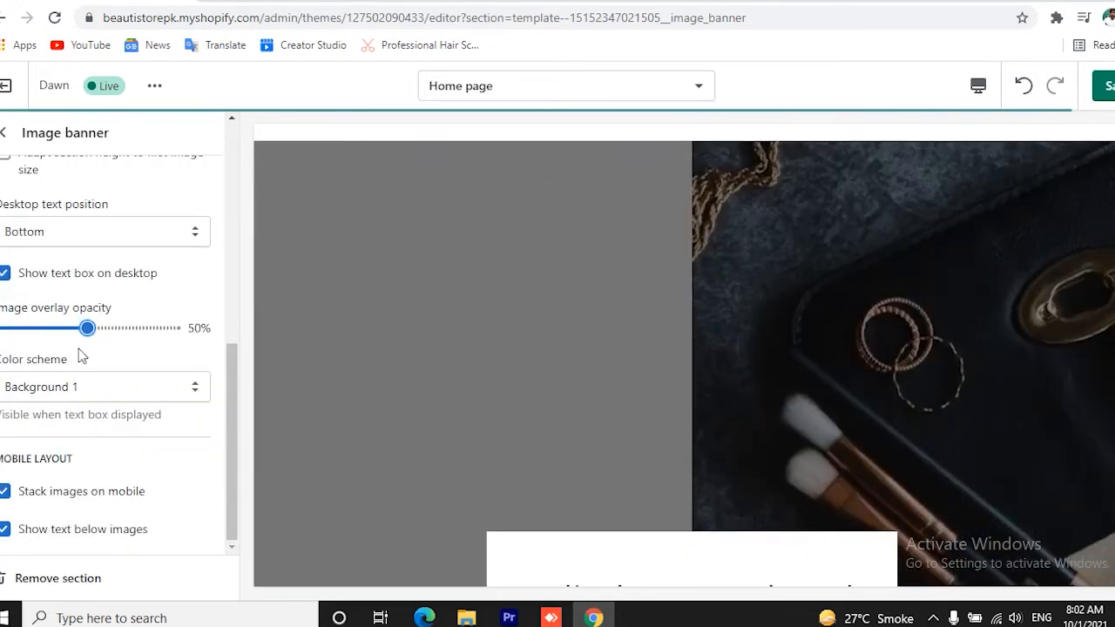
scroll(90, 336, "up", 1)
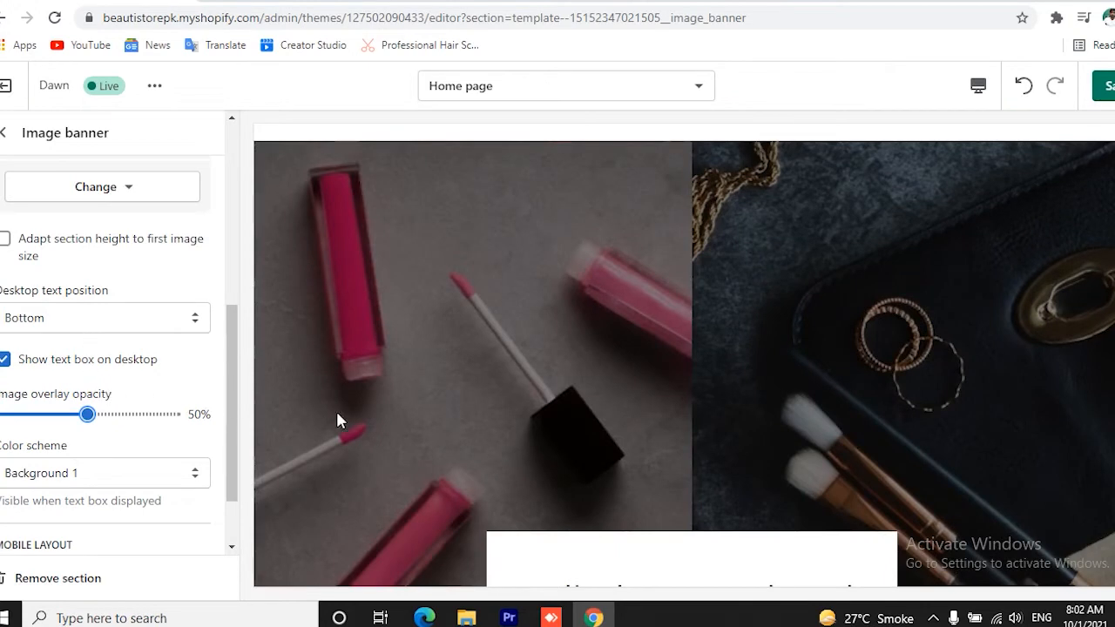
left_click_drag(87, 414, 35, 414)
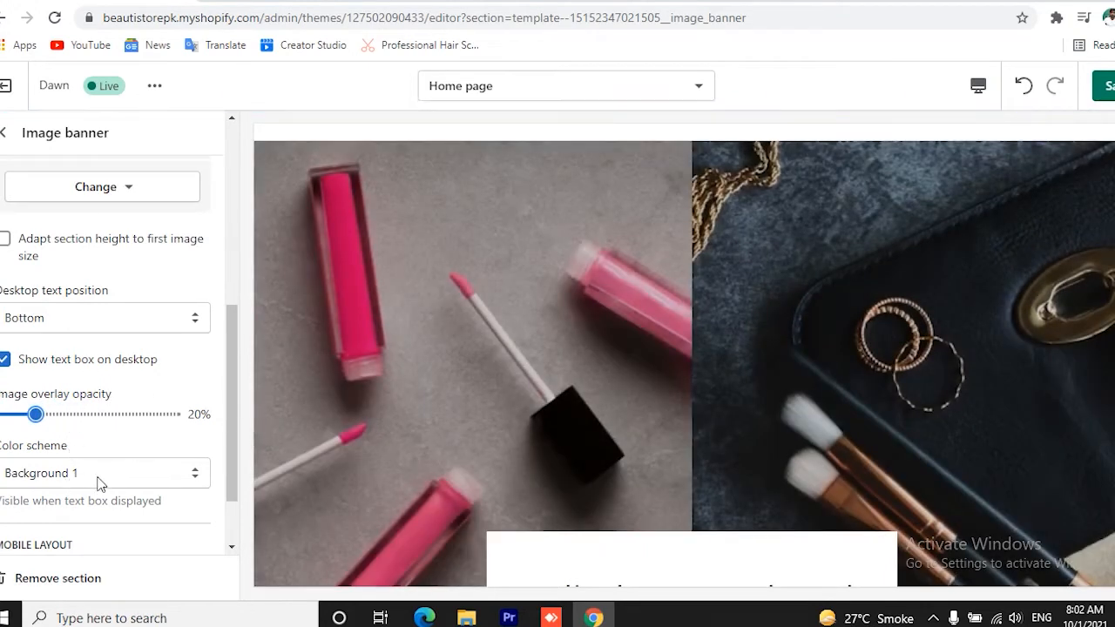
- Check the banner's color scheme and mobile layout options, keeping Background 1, and save the theme changes
left_click(102, 479)
left_click(106, 476)
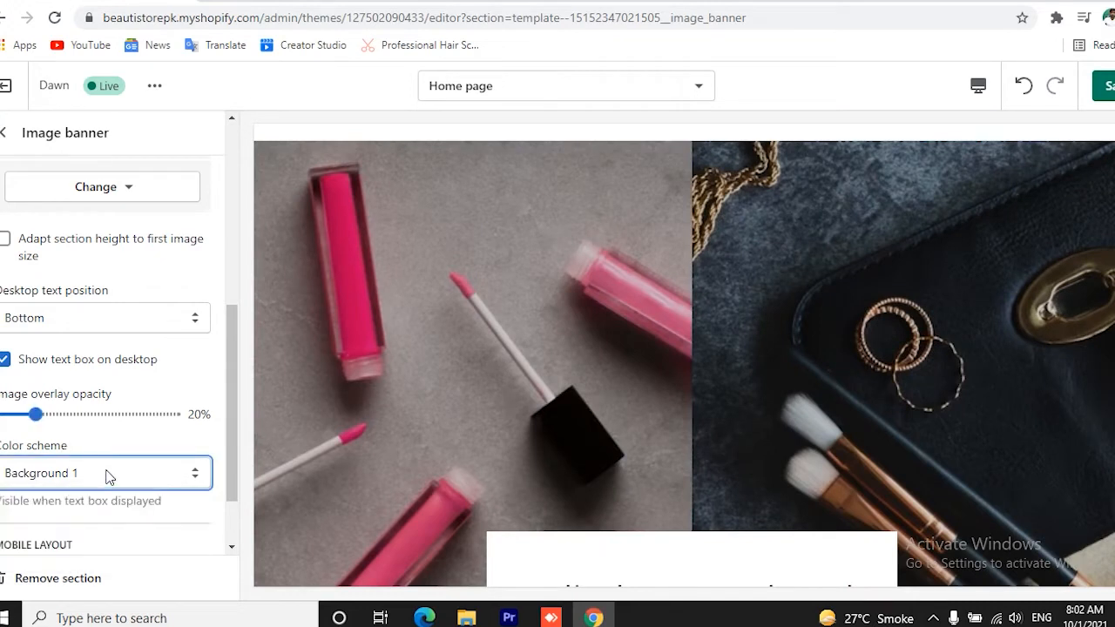
scroll(166, 465, "down", 1)
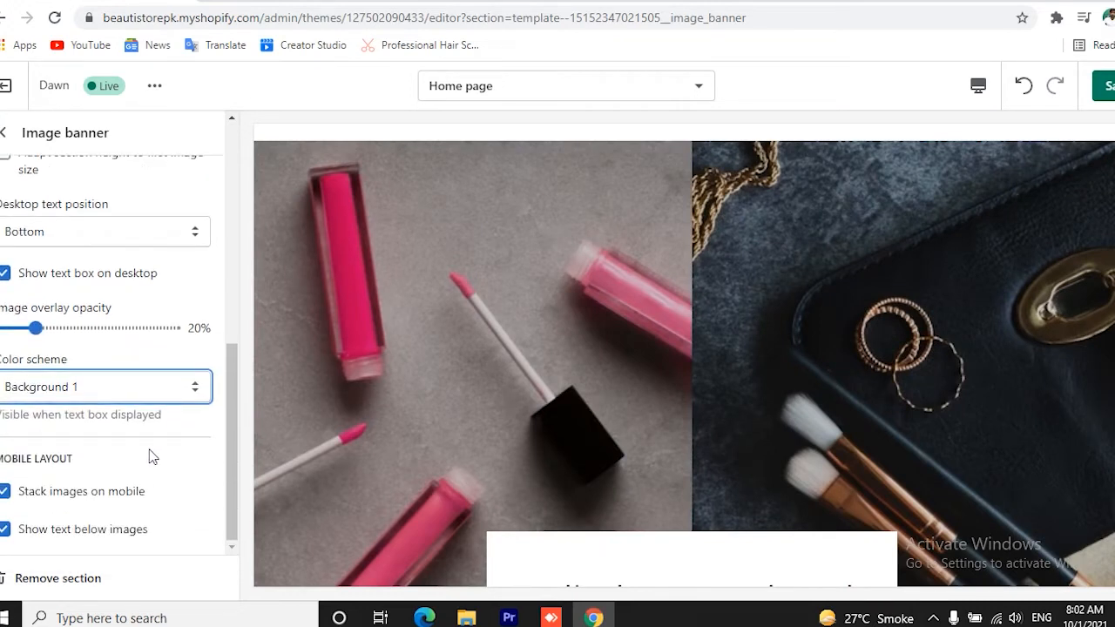
scroll(72, 462, "up", 4)
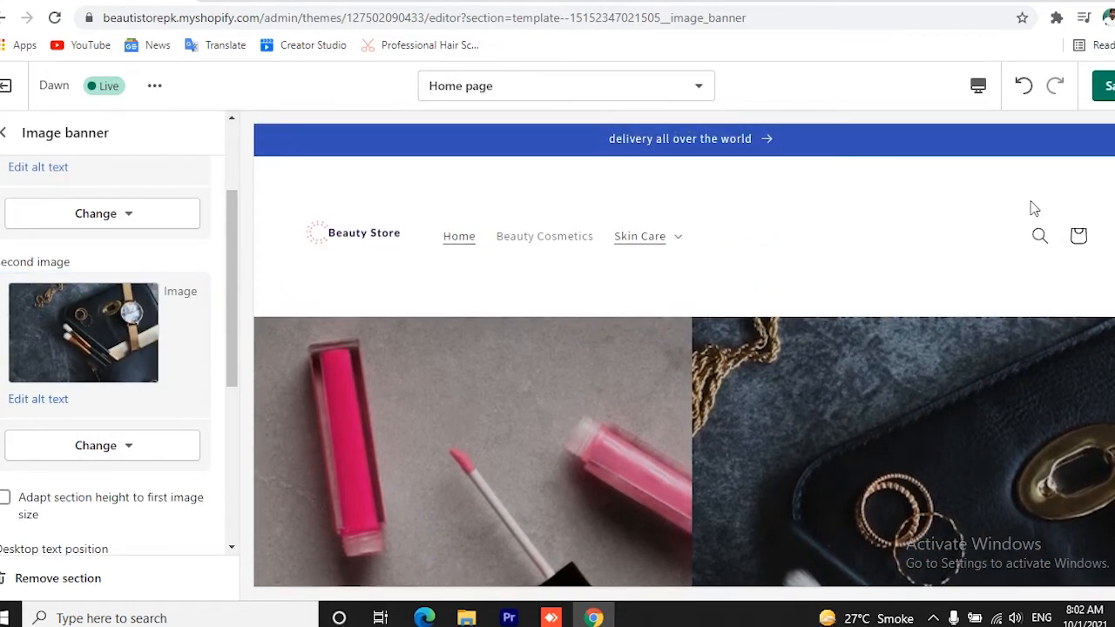
left_click(1105, 85)
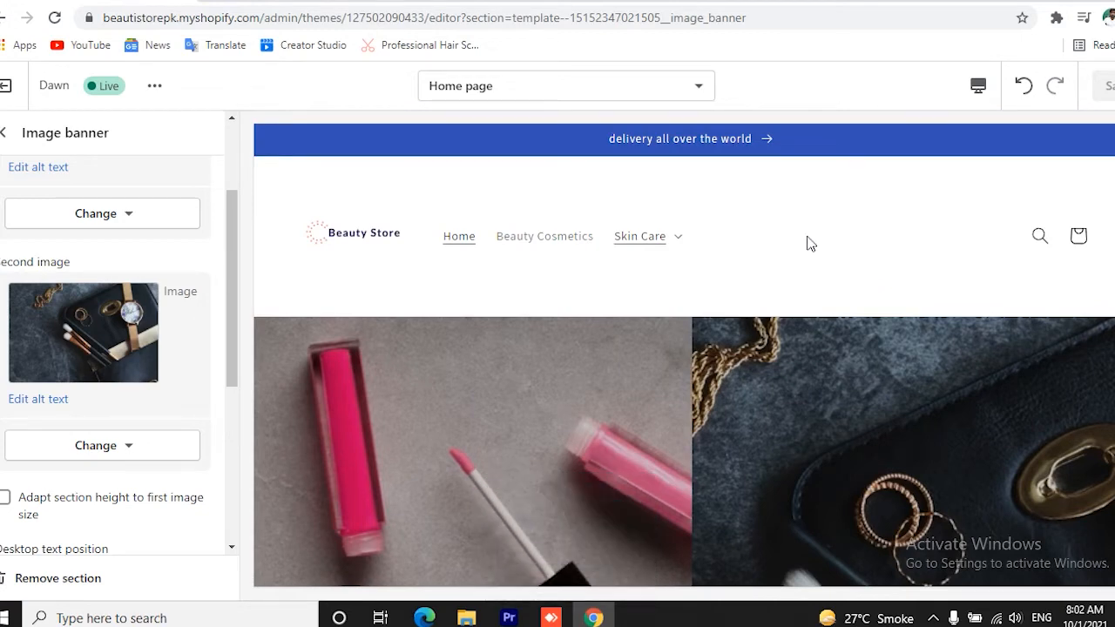
- Review the image banner and the sections below it in the page preview, and return to the section list
scroll(807, 243, "down", 5)
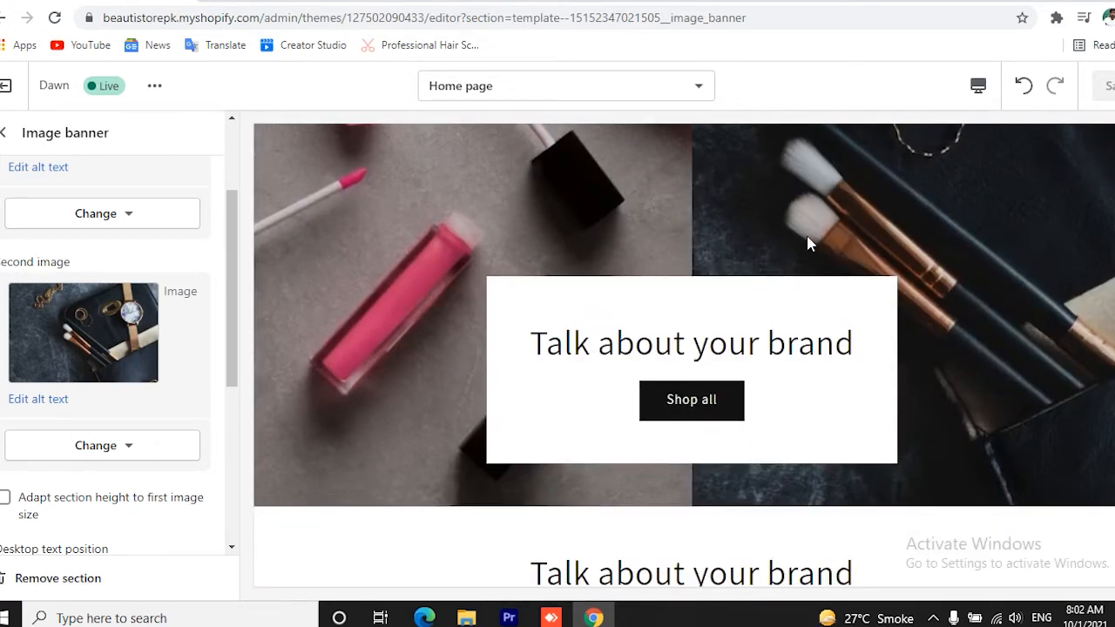
scroll(808, 243, "down", 5)
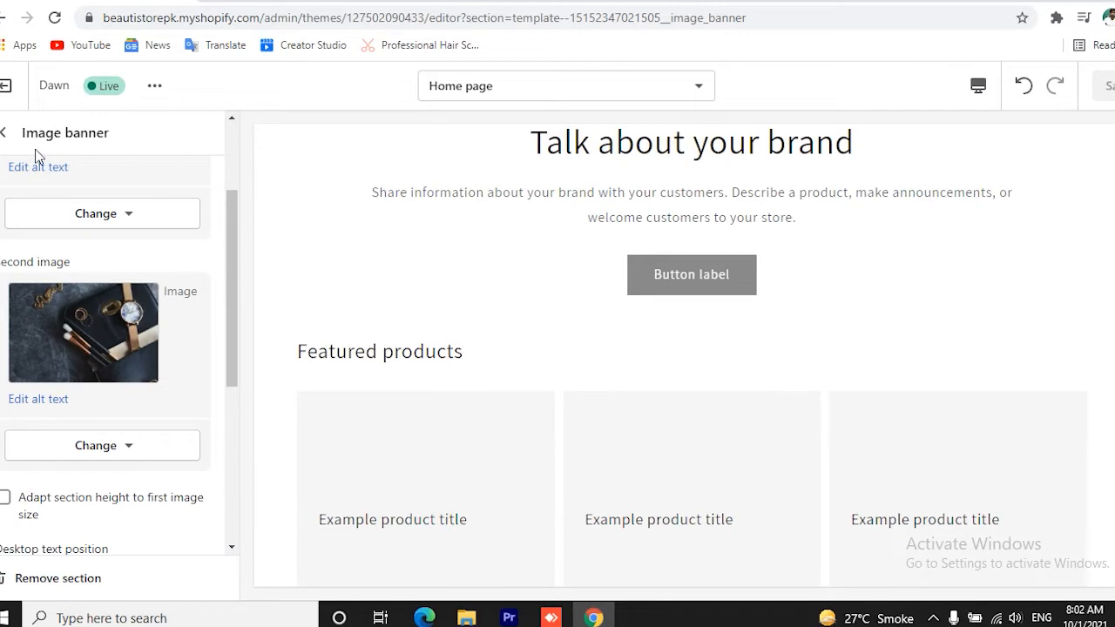
left_click(6, 133)
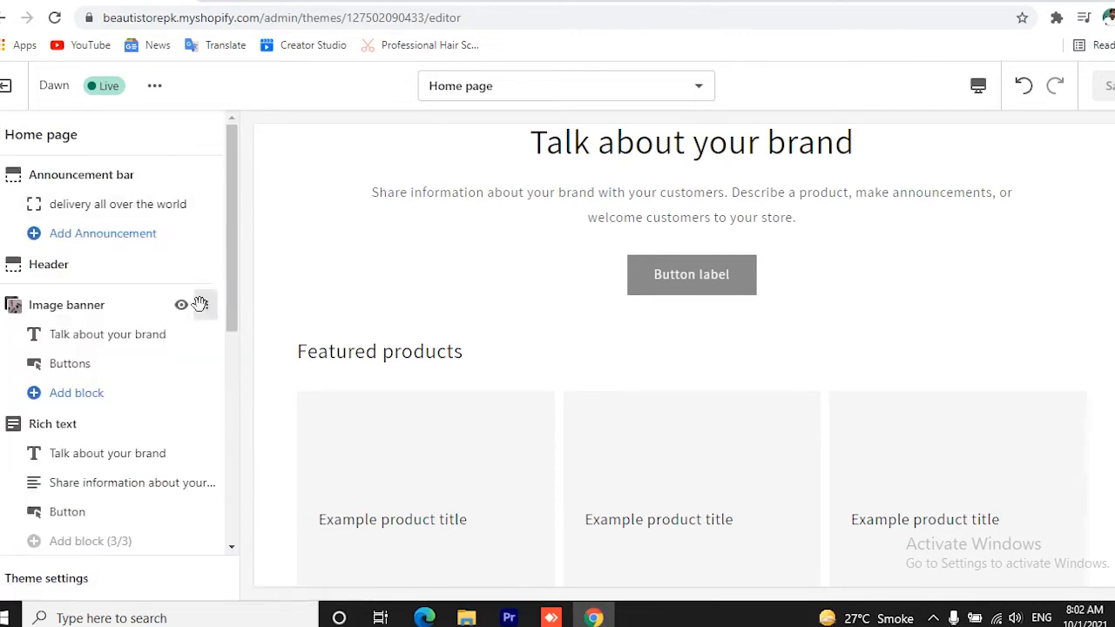
scroll(622, 316, "up", 5)
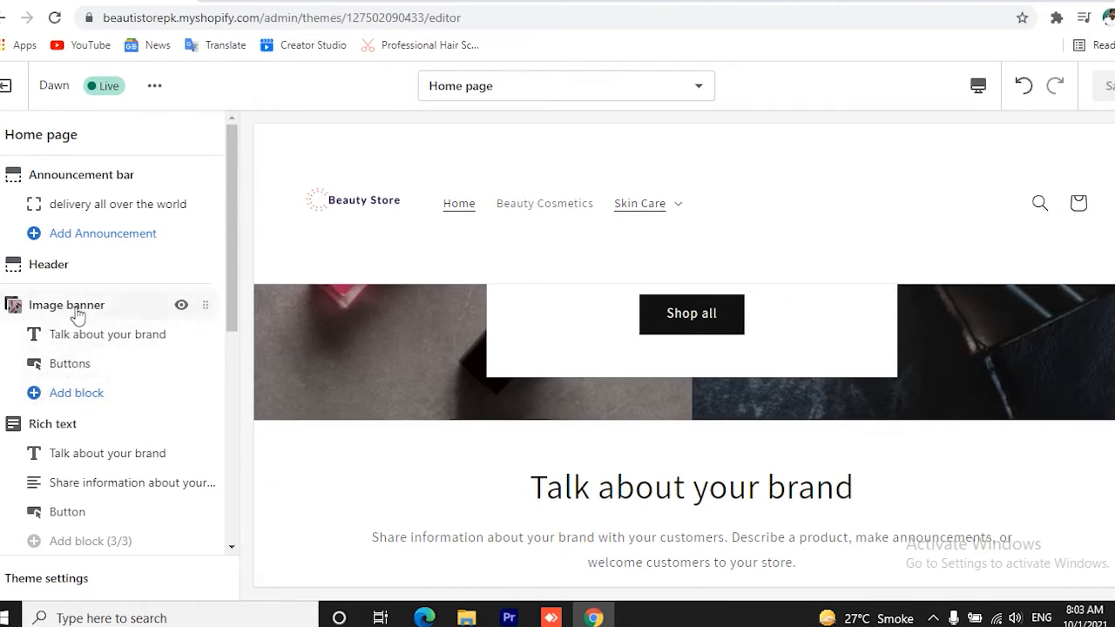
- Open the image banner's heading block, check its font size options, and change the heading to "Talk about your brand 1"
left_click(88, 335)
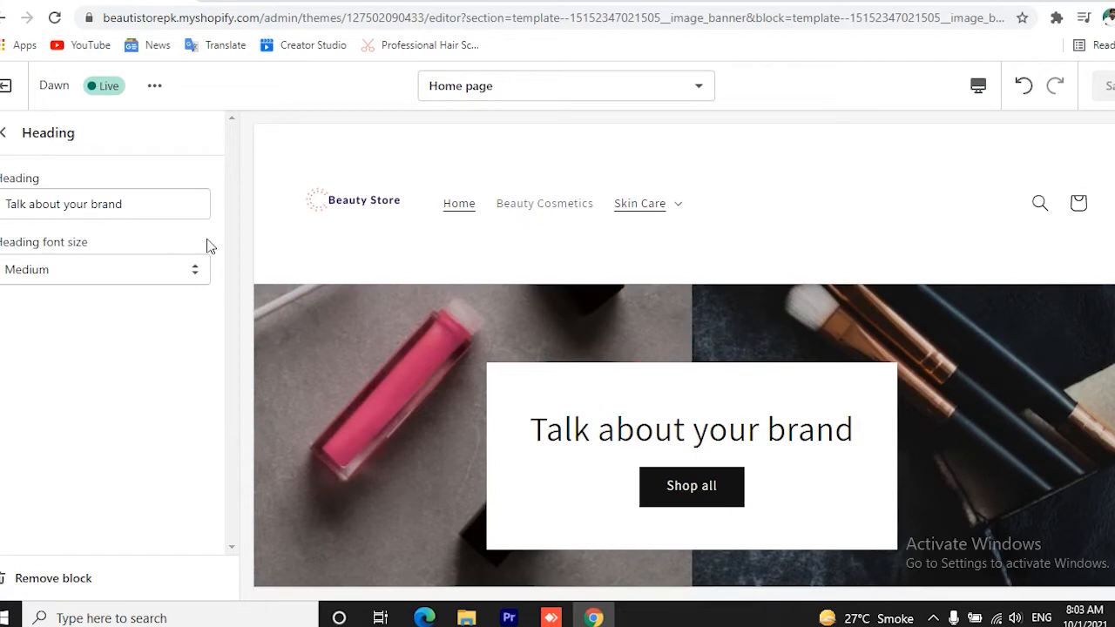
left_click(152, 205)
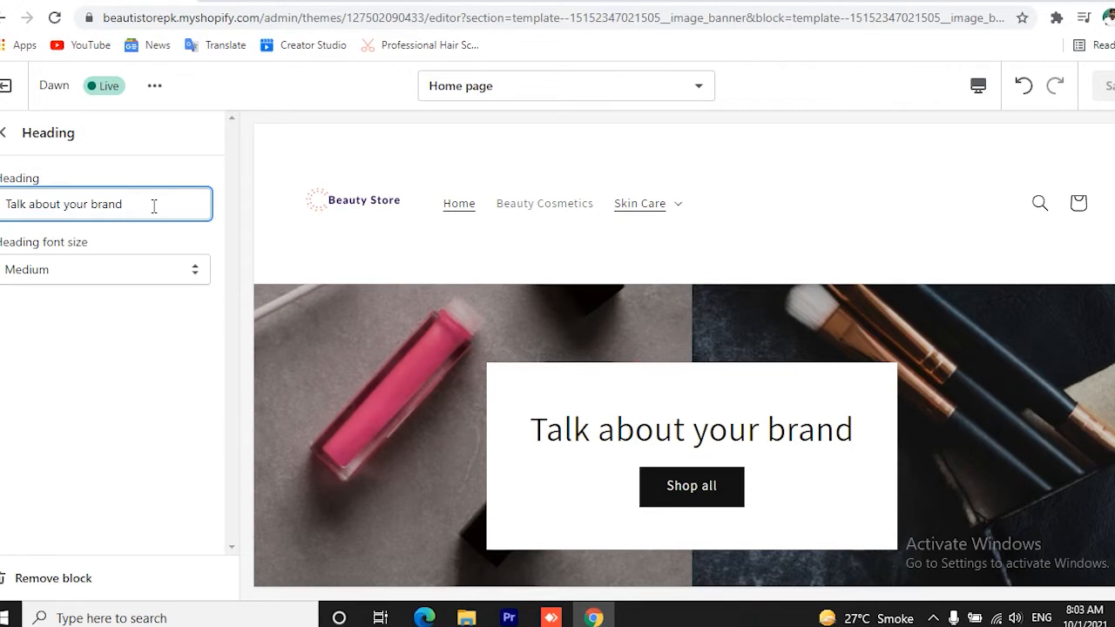
left_click(103, 272)
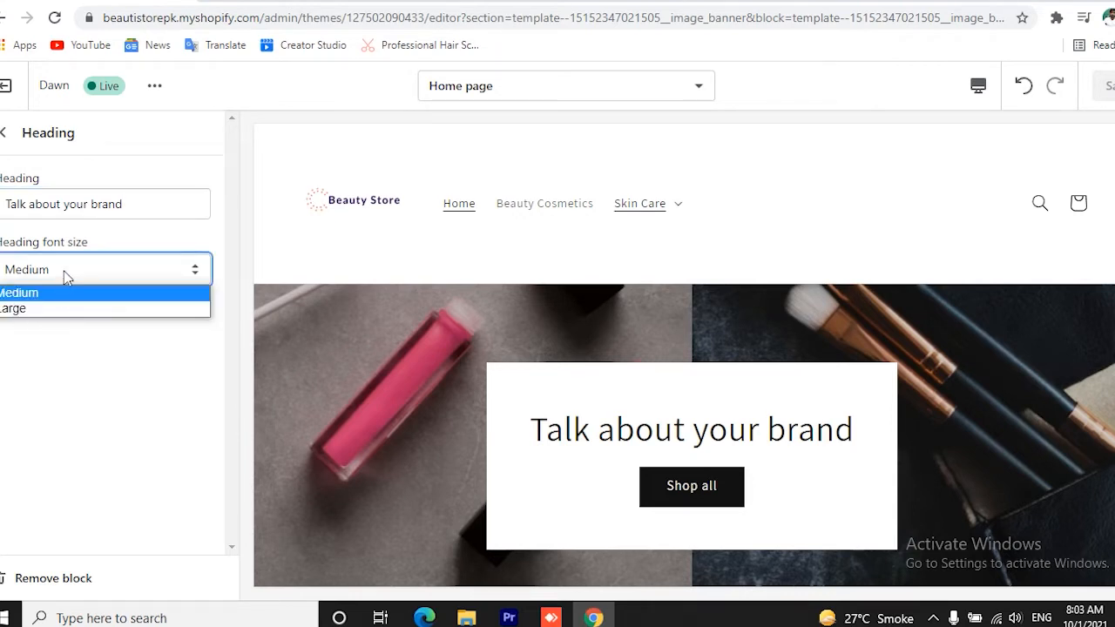
left_click(95, 173)
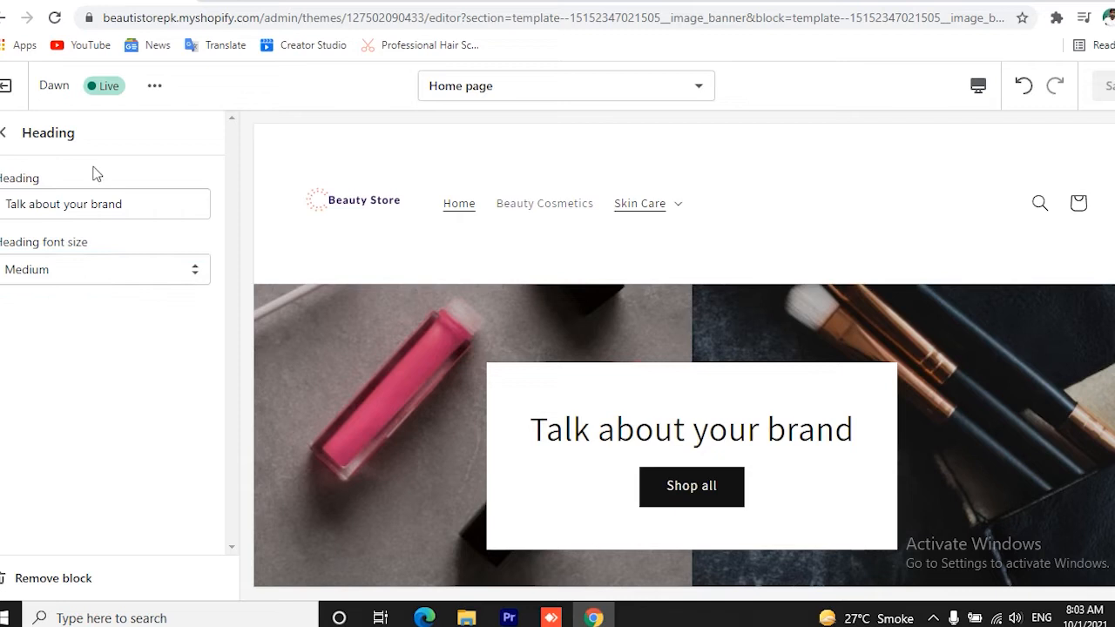
left_click(139, 203)
type("1")
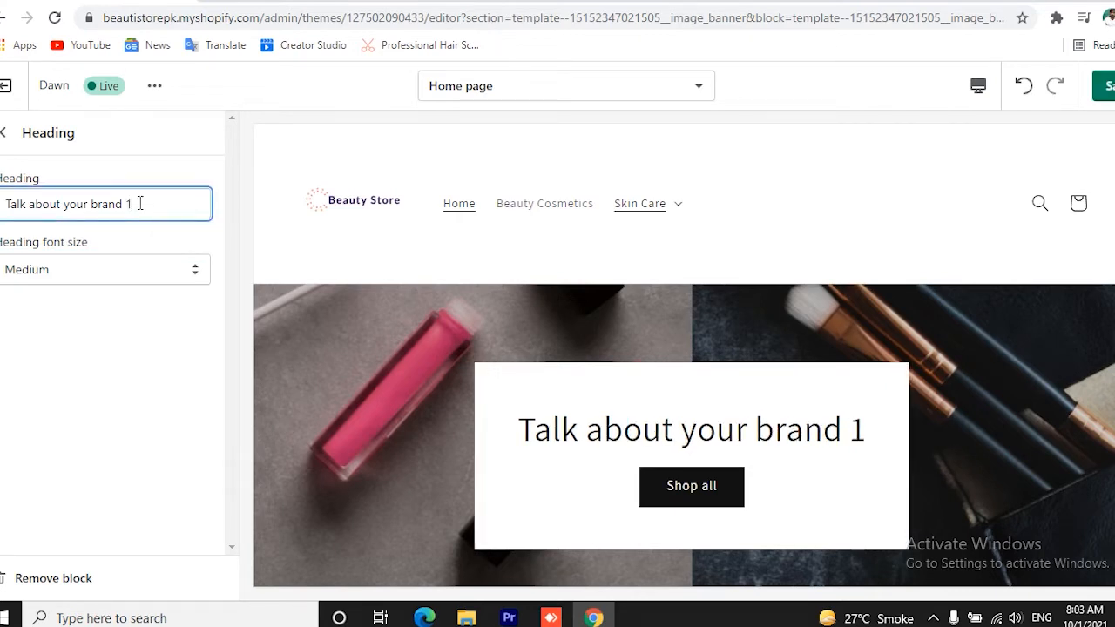
- Save the banner heading change, check the label and link settings of the image banner's buttons, and return to the section list
left_click(1103, 85)
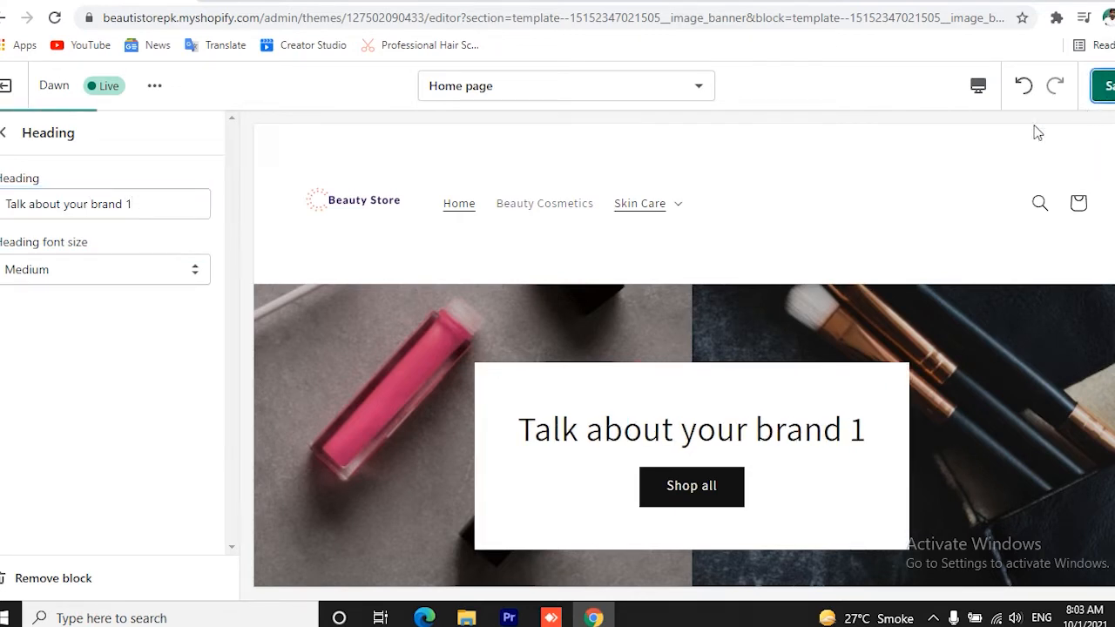
left_click(4, 132)
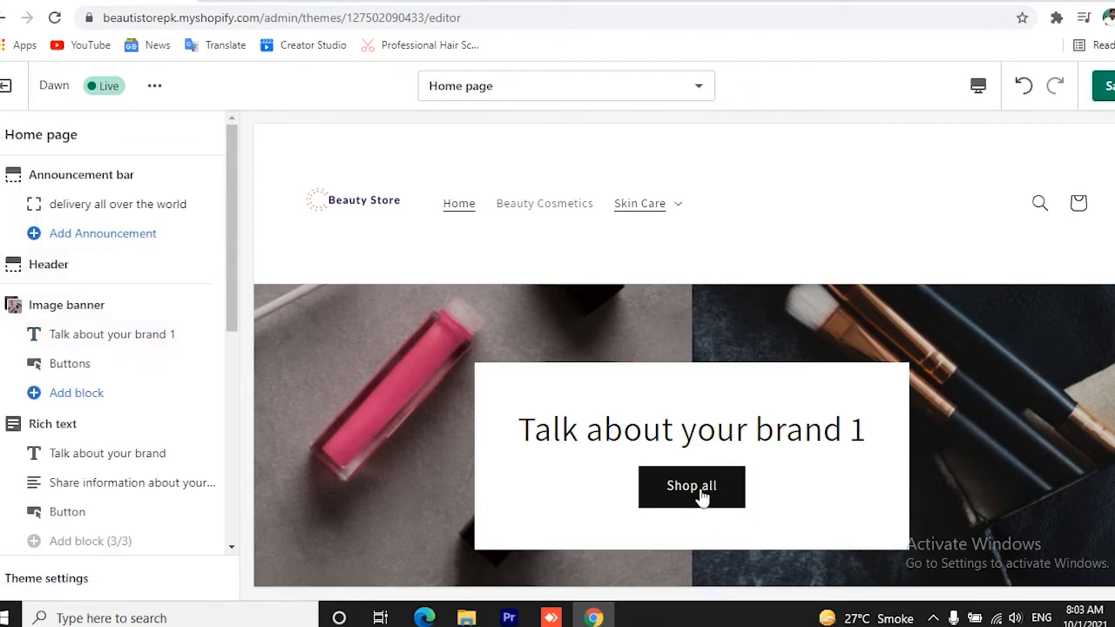
left_click(69, 364)
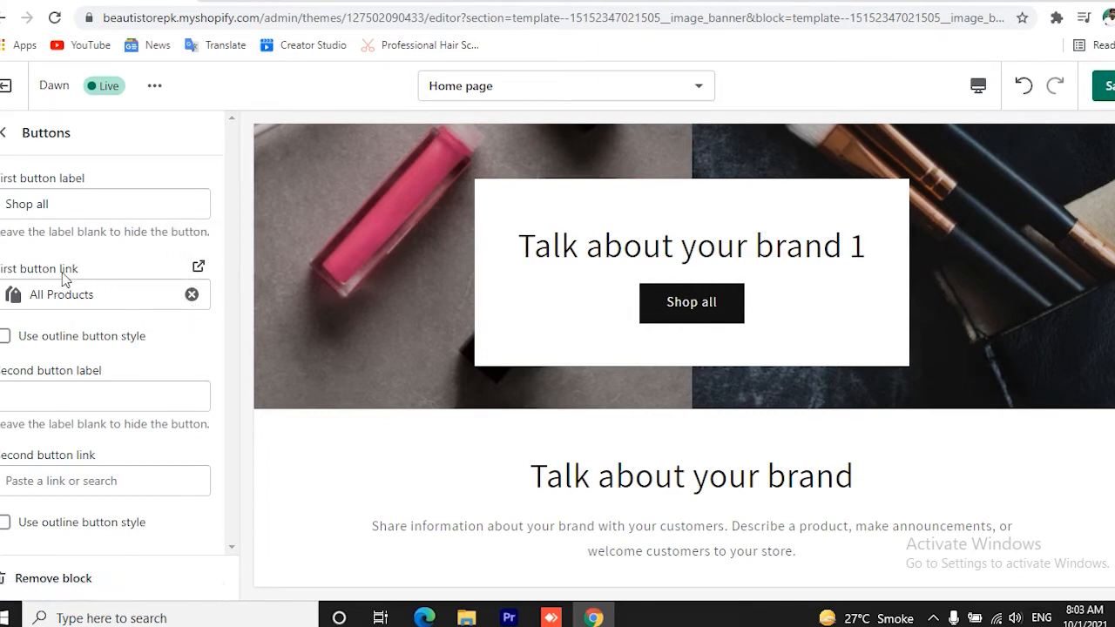
left_click(83, 398)
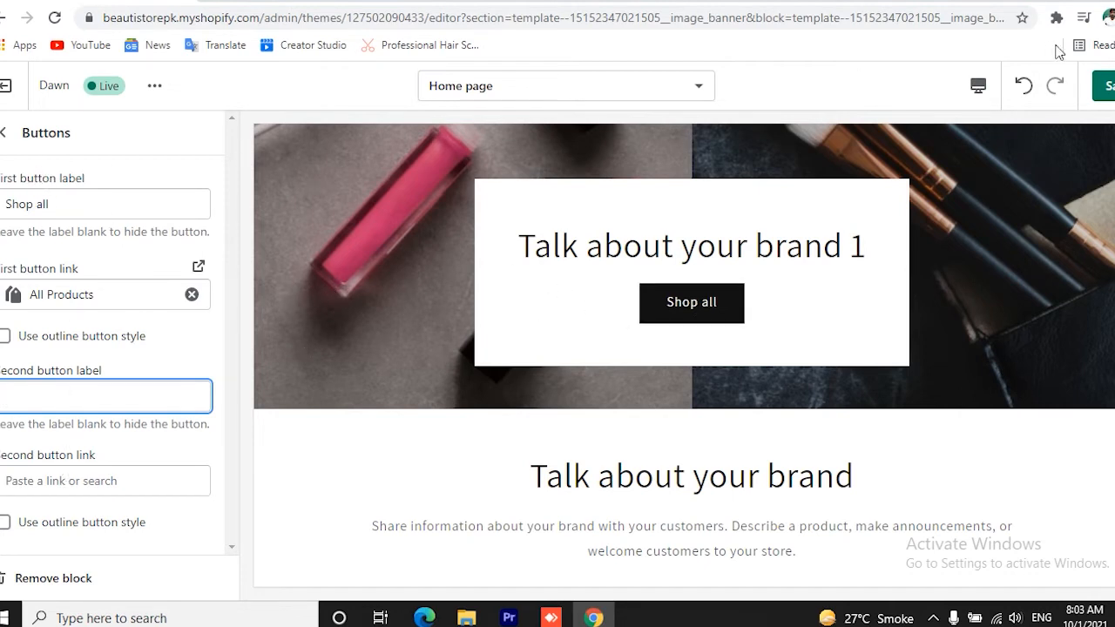
left_click(1103, 85)
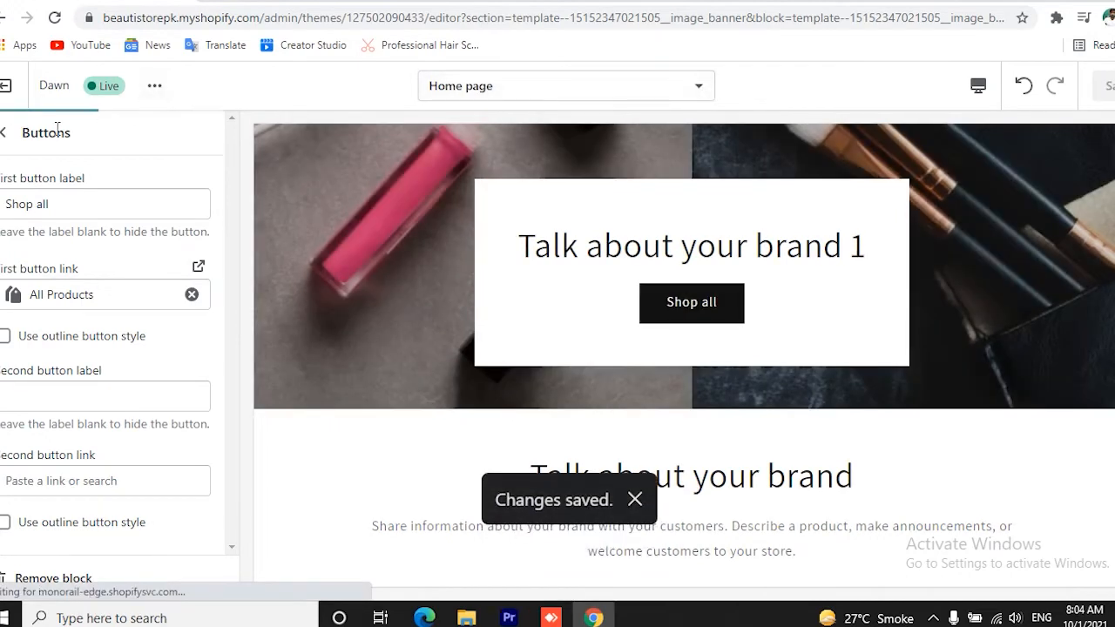
left_click(4, 132)
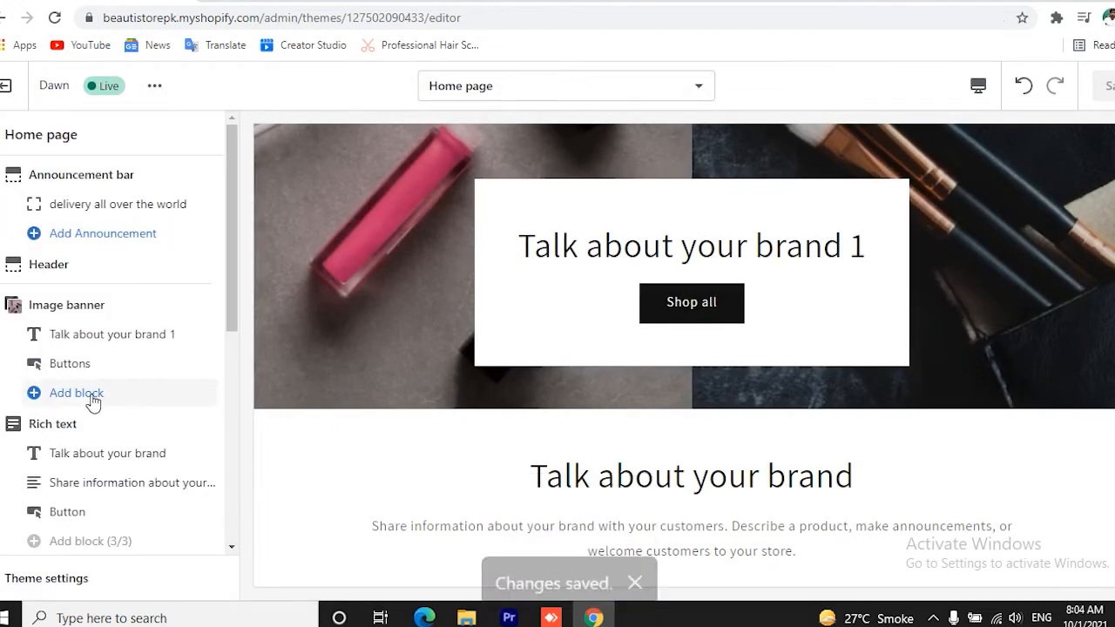
- Check which block types can be added to the image banner without adding one
left_click(90, 397)
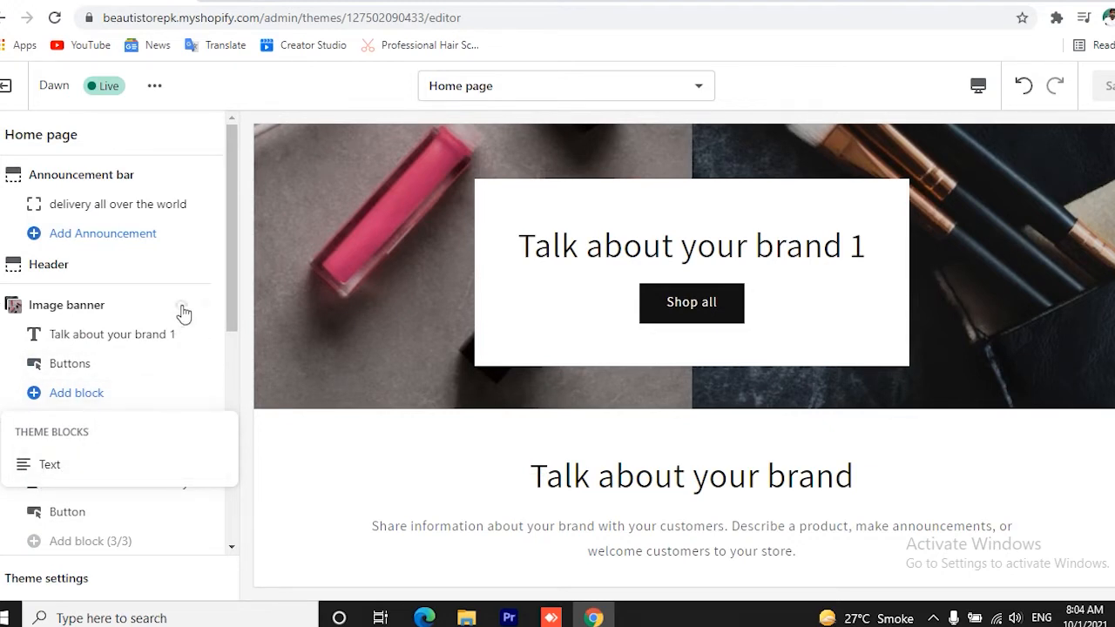
left_click_drag(237, 277, 239, 351)
scroll(514, 461, "down", 2)
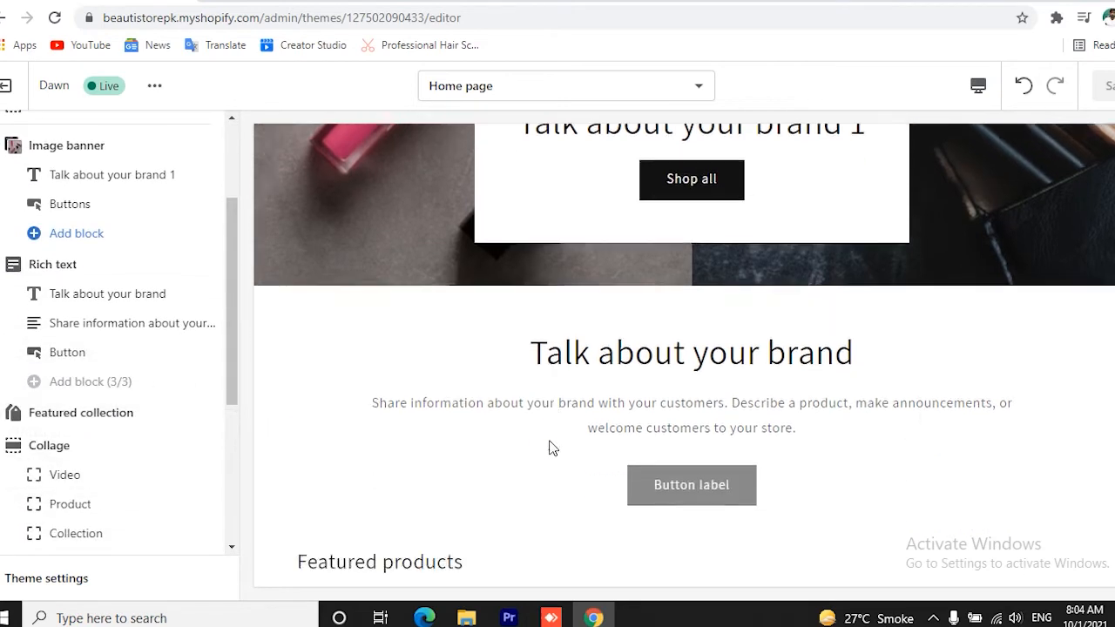
- Review the rich text section's heading and description in the preview, along with its heading block settings
left_click_drag(537, 305, 960, 340)
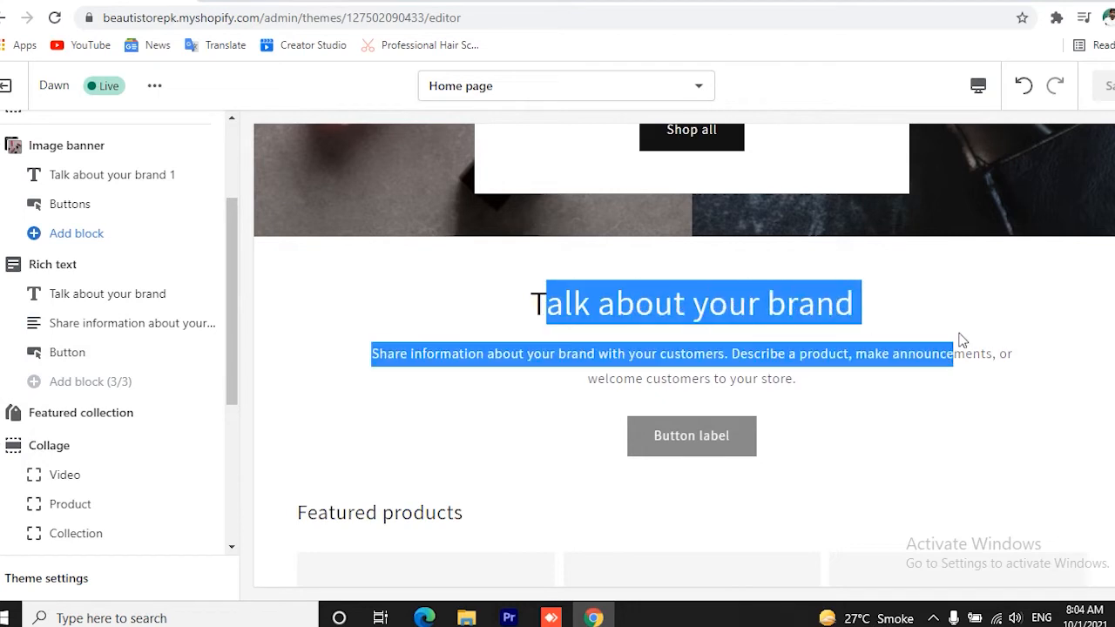
left_click(789, 304)
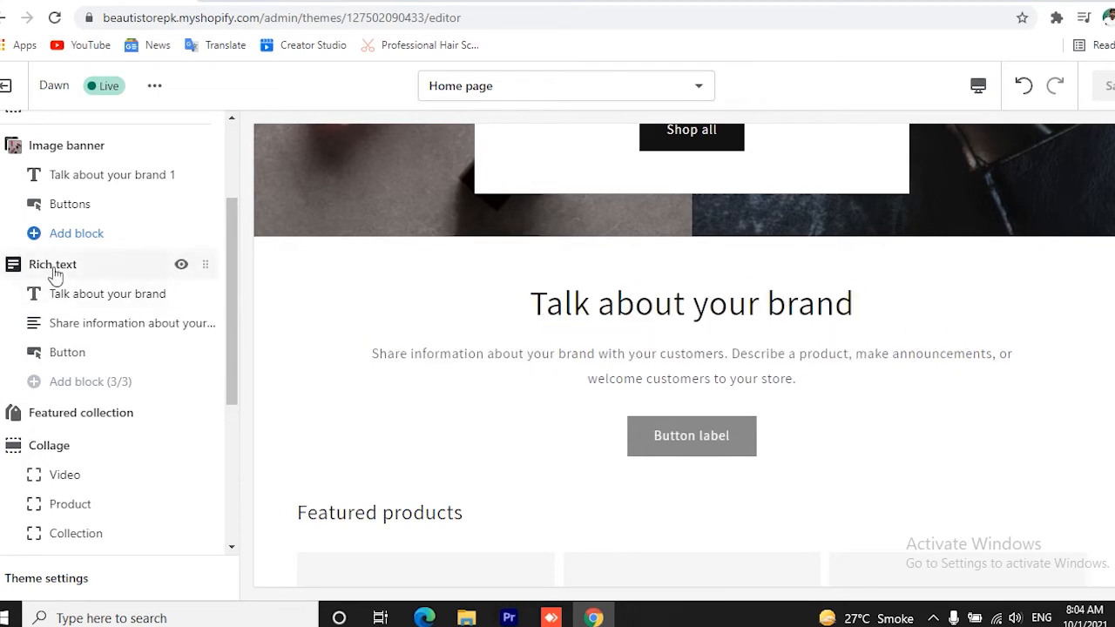
left_click(90, 296)
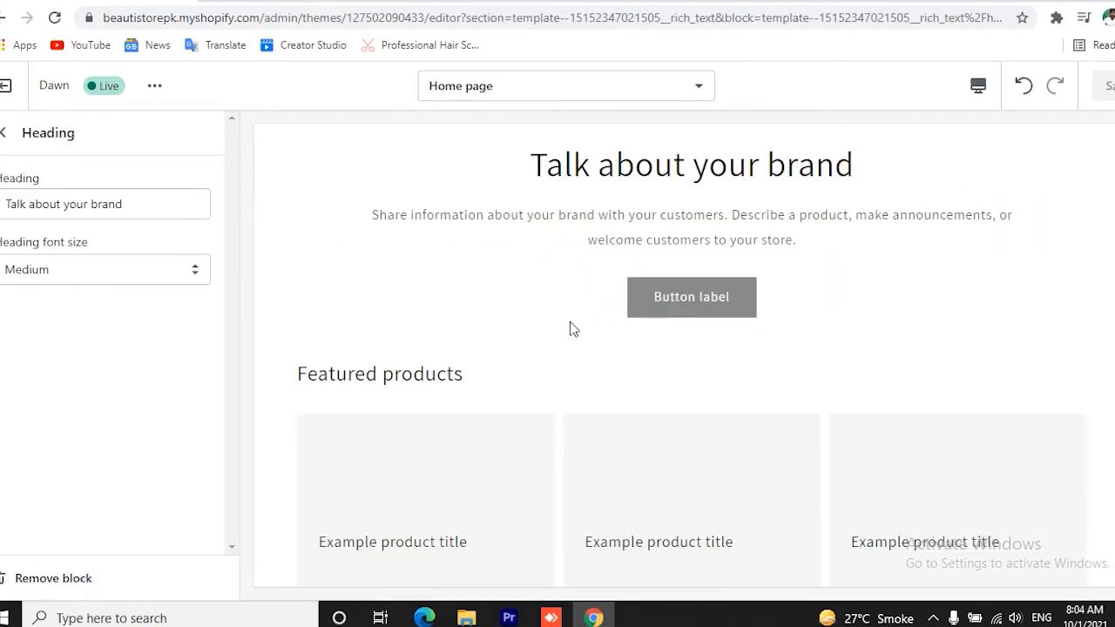
left_click_drag(539, 172, 961, 211)
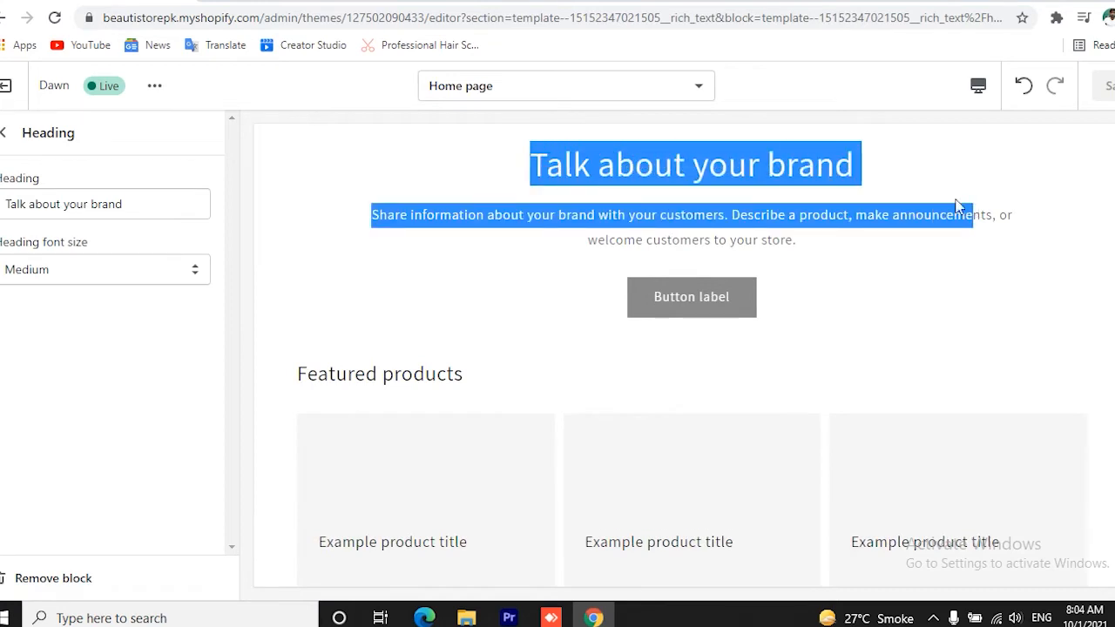
left_click(856, 195)
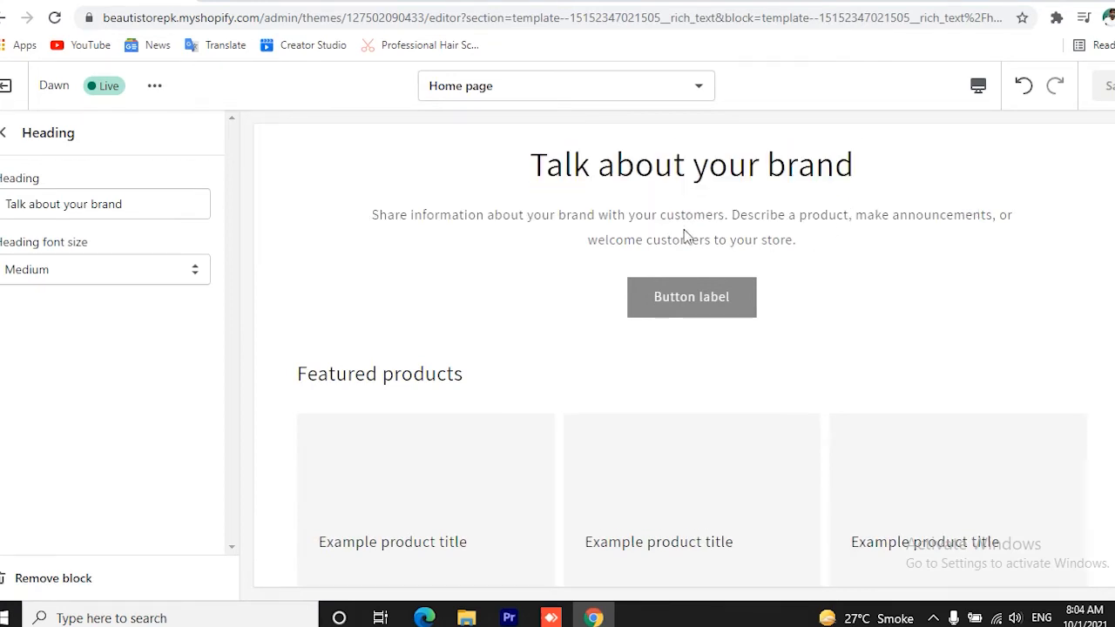
left_click_drag(374, 214, 844, 247)
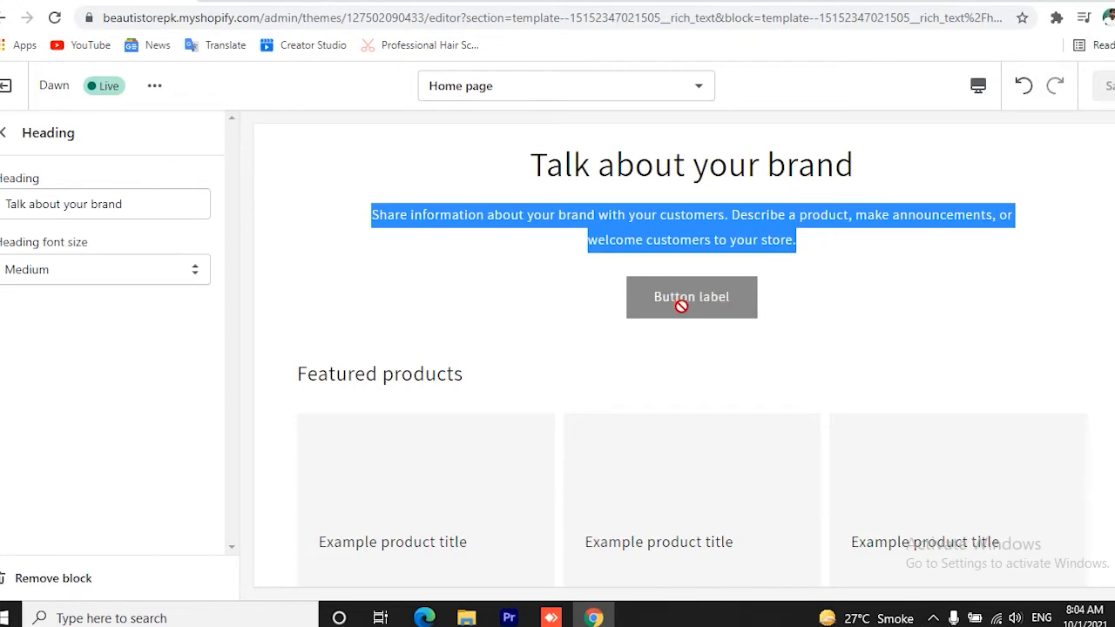
left_click(5, 136)
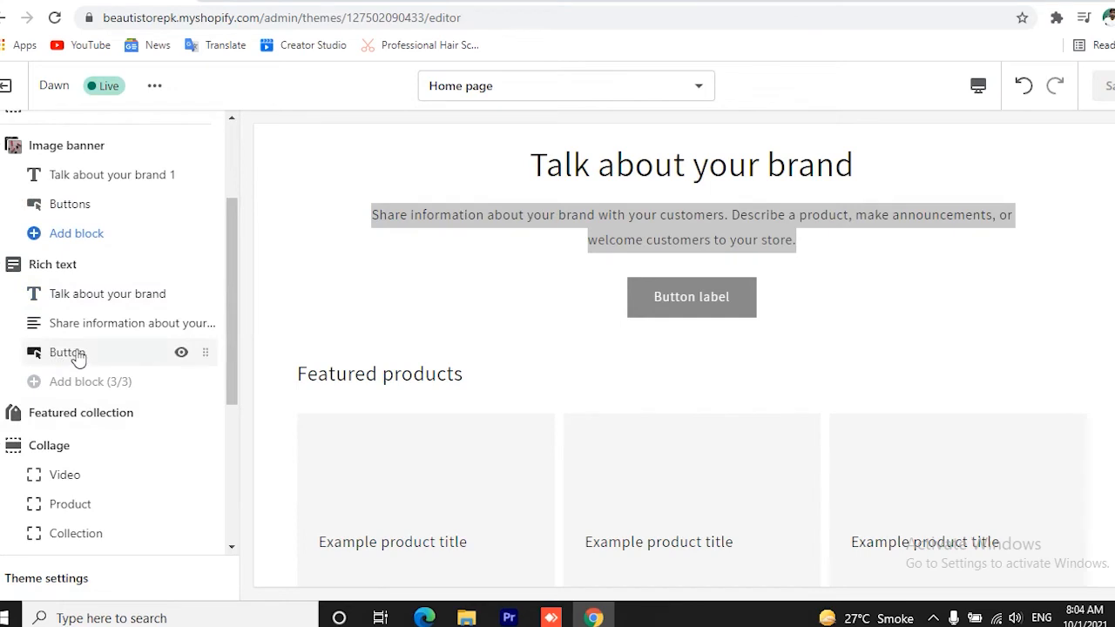
- Link the rich text section's button to All products, check it in the preview, and save the theme changes
left_click(77, 352)
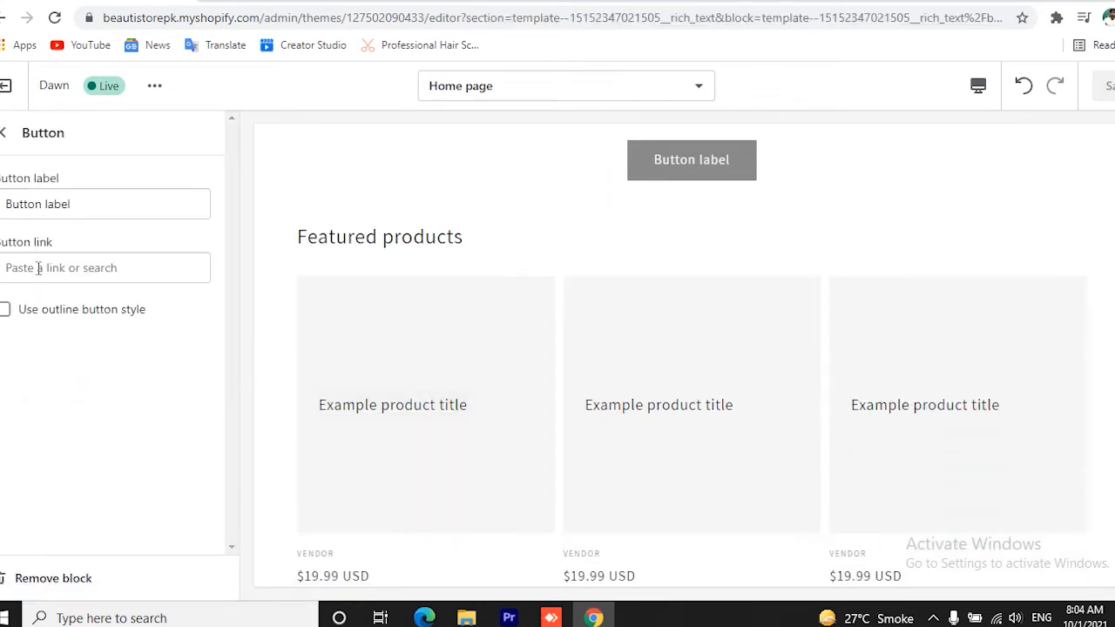
left_click(50, 266)
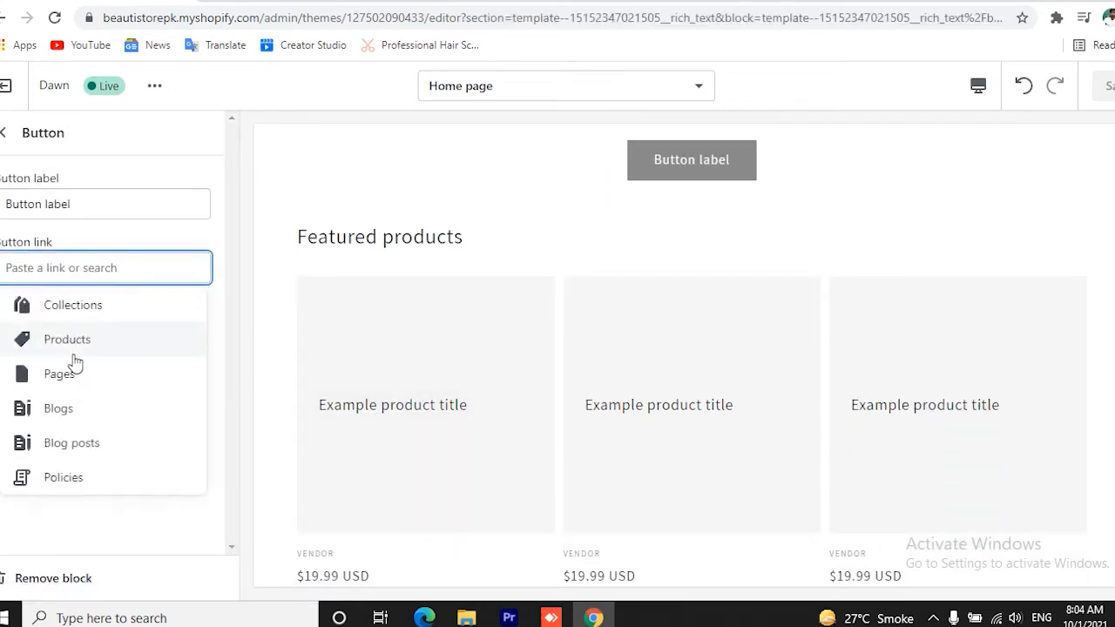
left_click(72, 348)
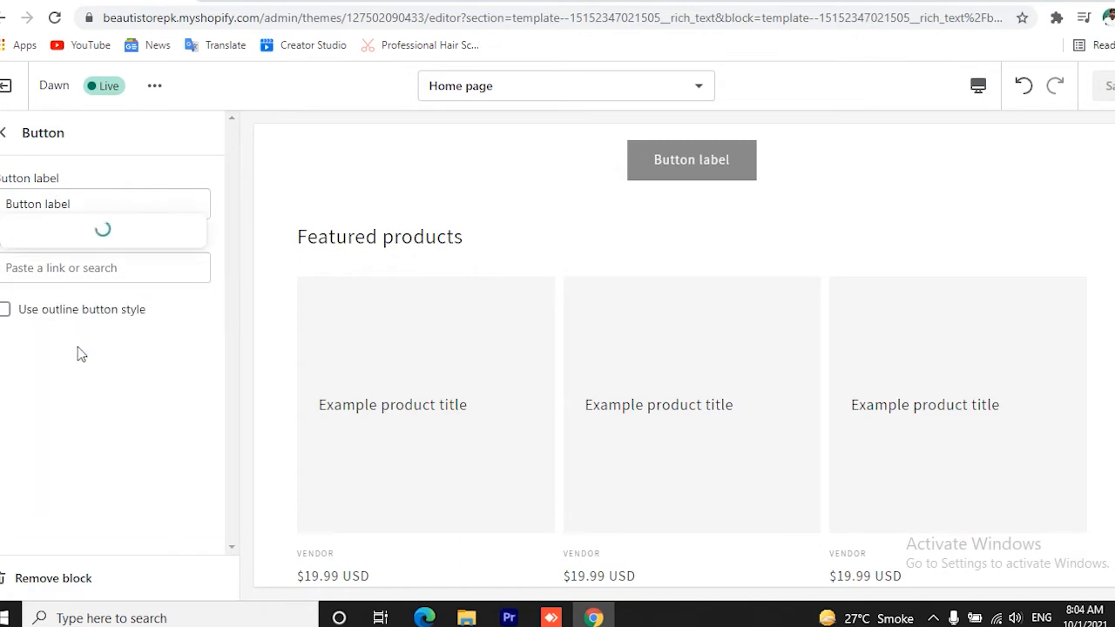
left_click(78, 250)
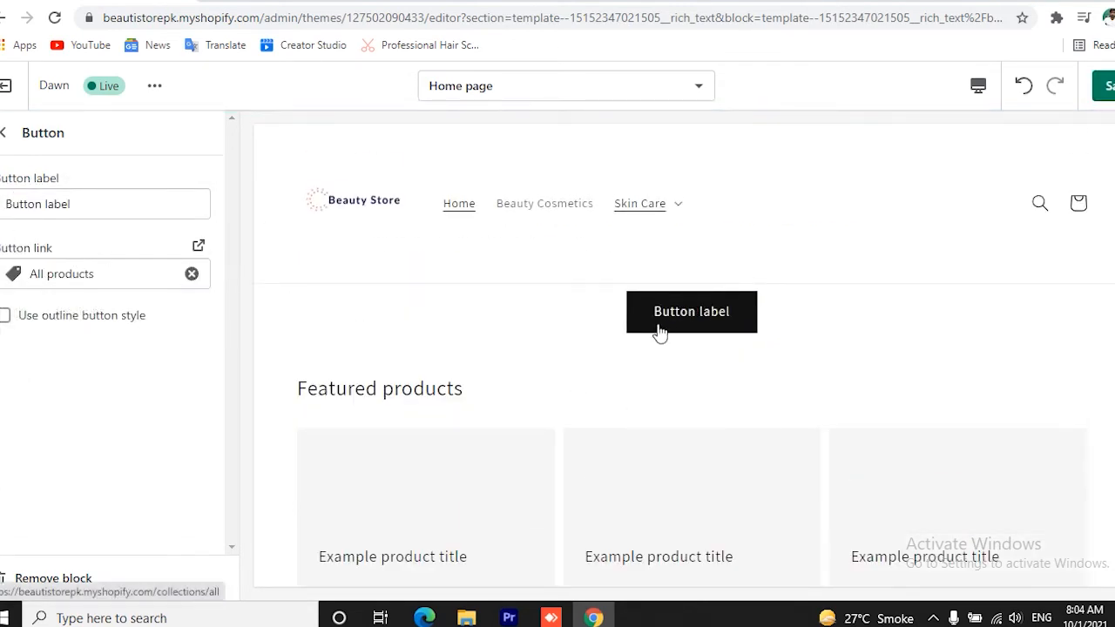
scroll(548, 402, "up", 1)
scroll(548, 402, "up", 3)
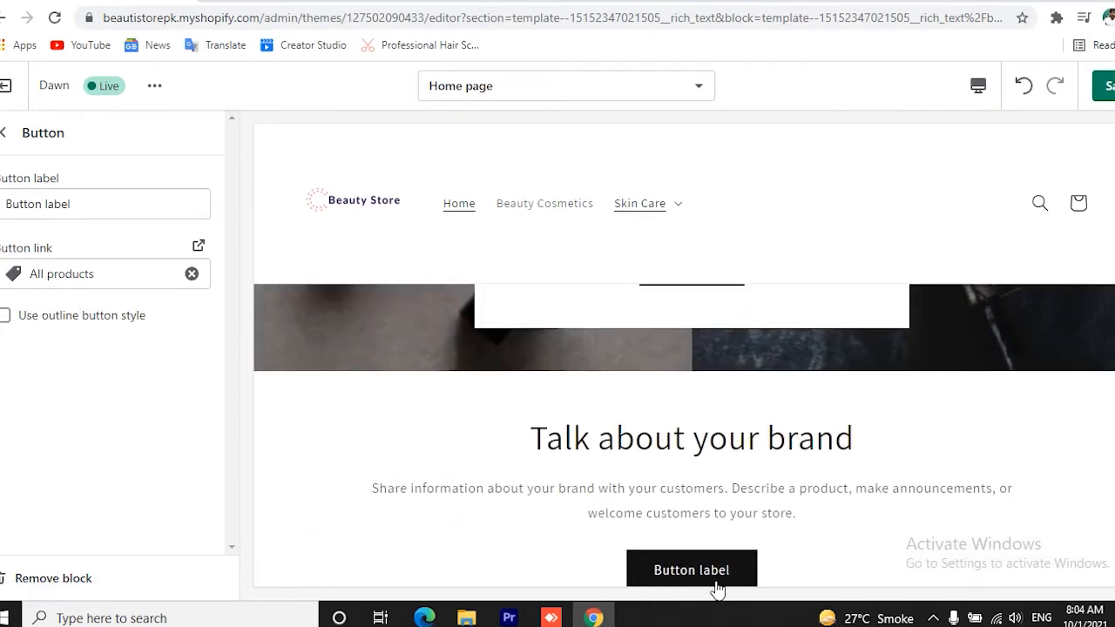
left_click(1108, 86)
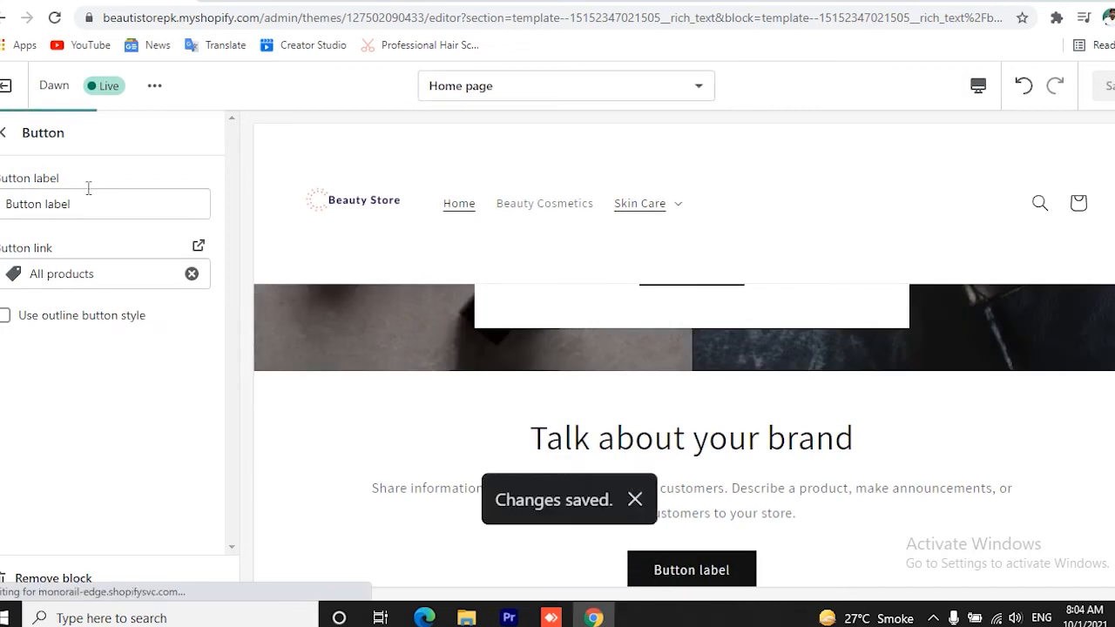
left_click(5, 132)
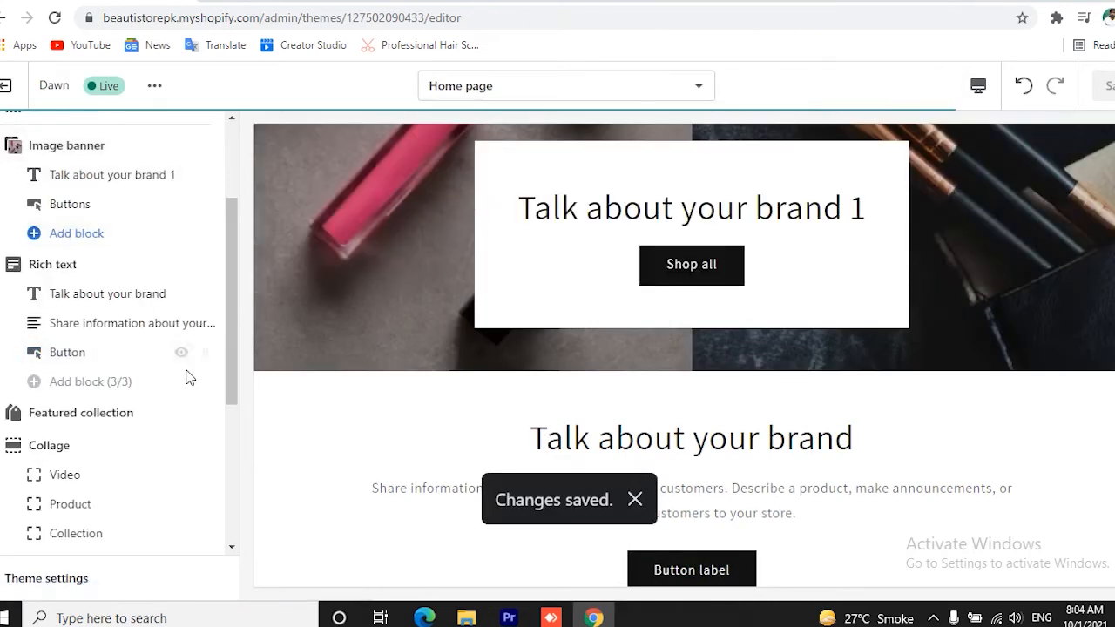
- Look through the remaining home page sections, from the featured collection down to the footer, and examine the featured products preview
scroll(164, 451, "down", 1)
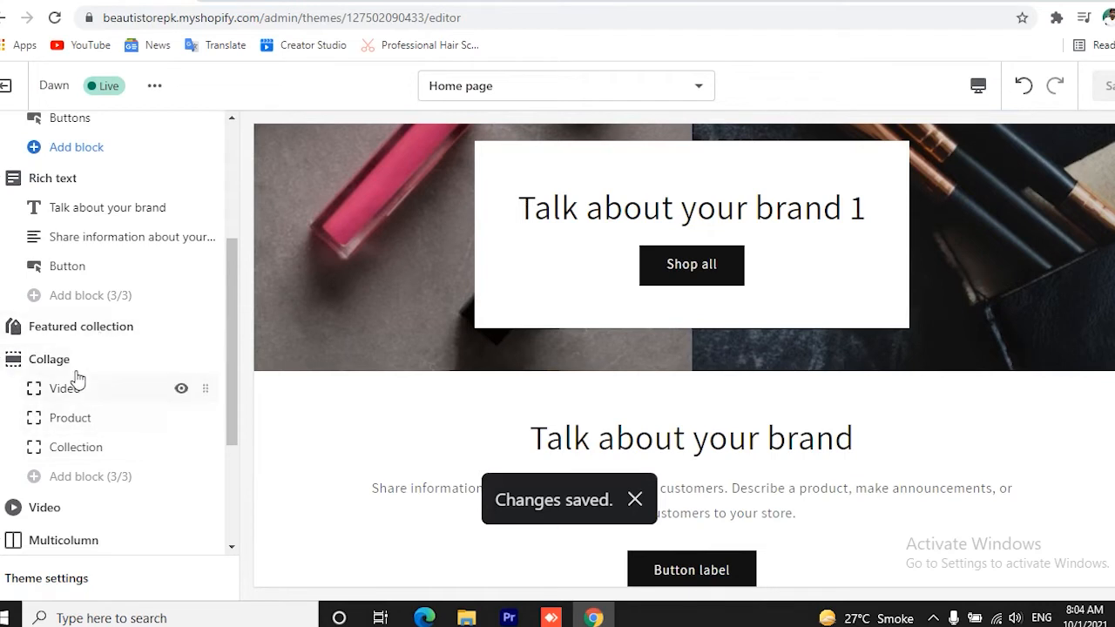
scroll(587, 423, "down", 5)
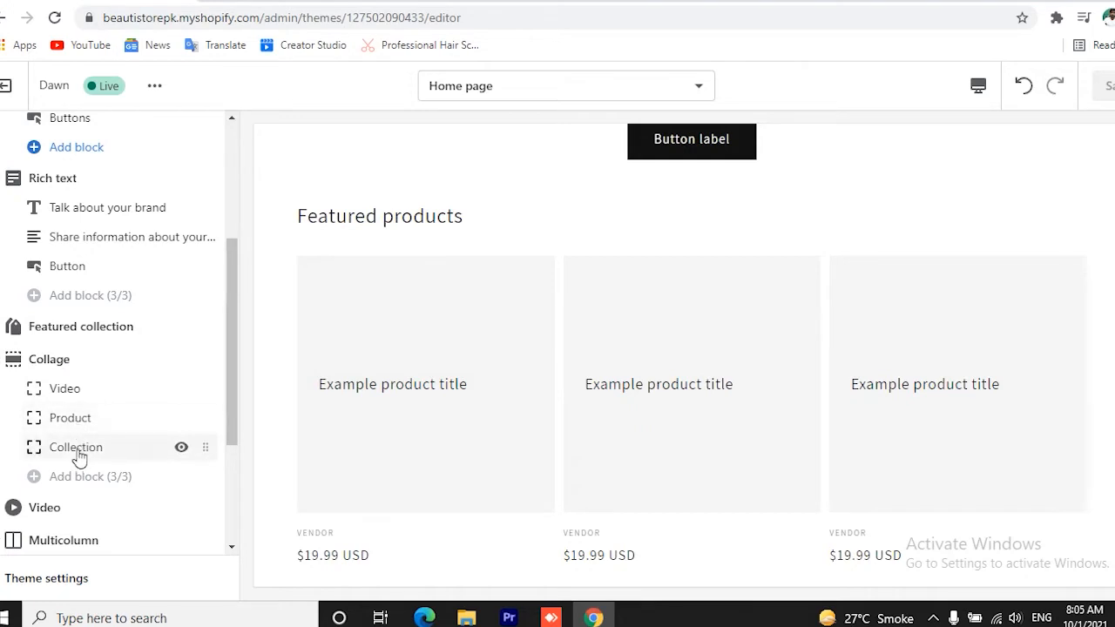
scroll(566, 425, "down", 4)
scroll(540, 404, "up", 1)
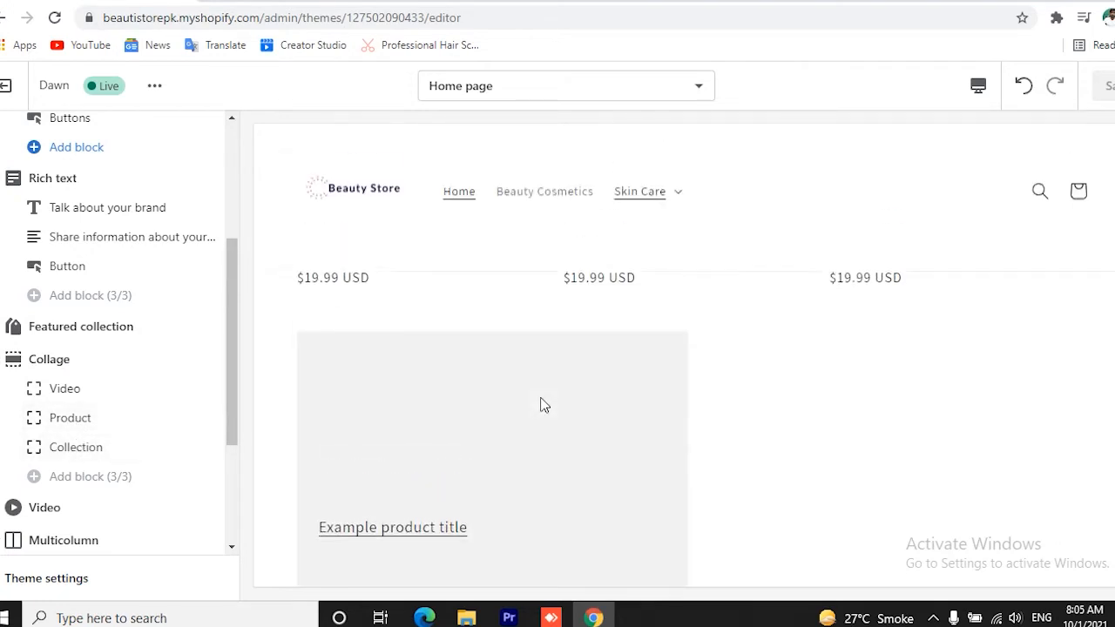
scroll(95, 404, "down", 2)
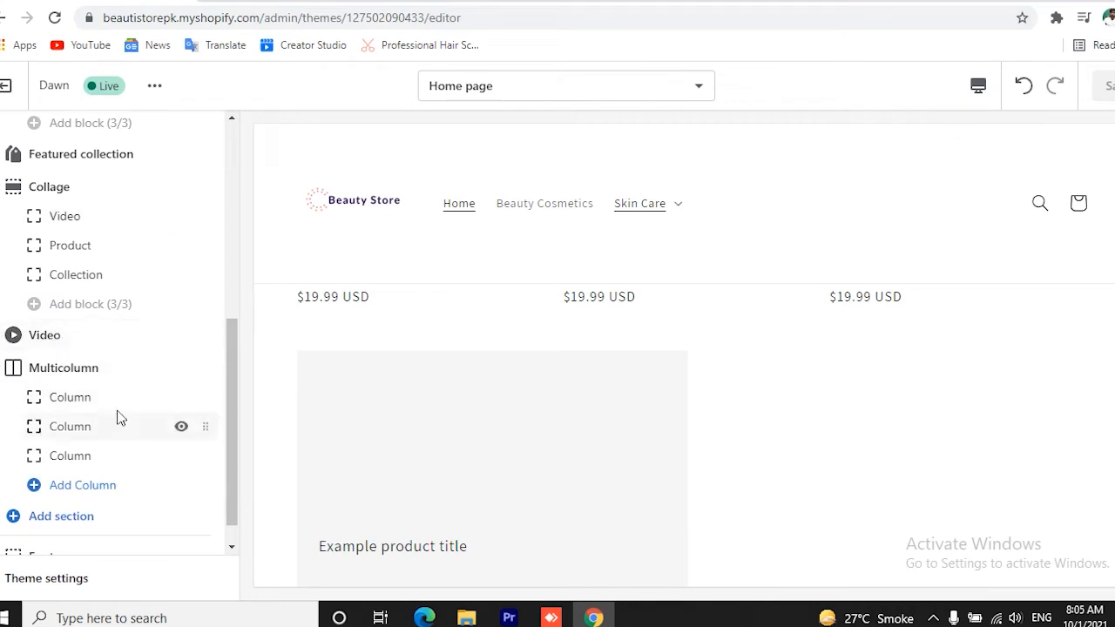
scroll(112, 383, "down", 1)
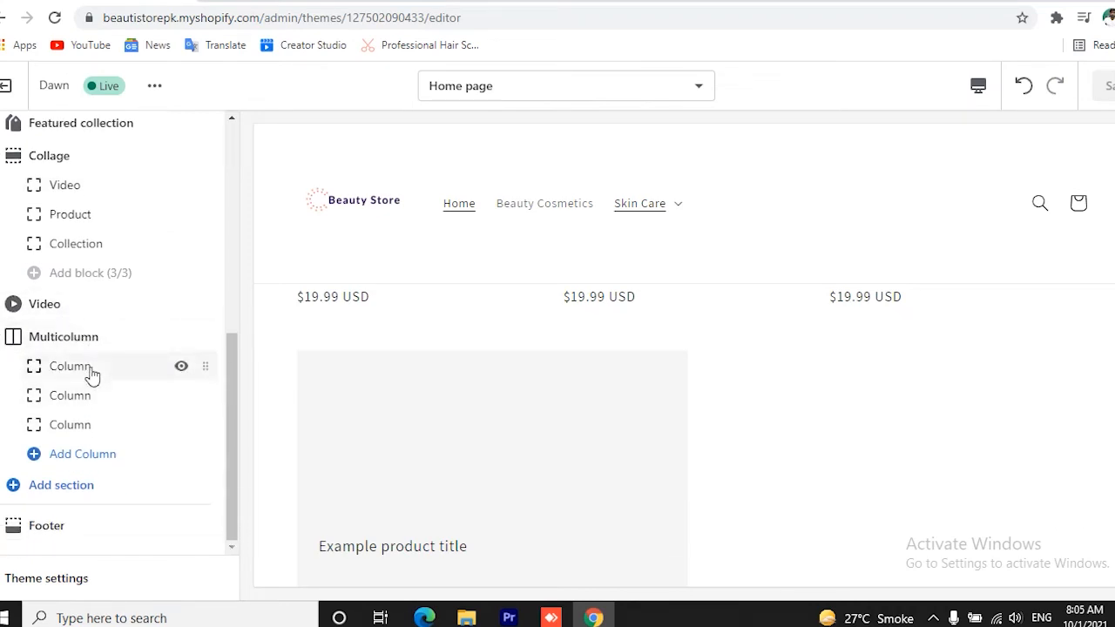
scroll(128, 453, "up", 1)
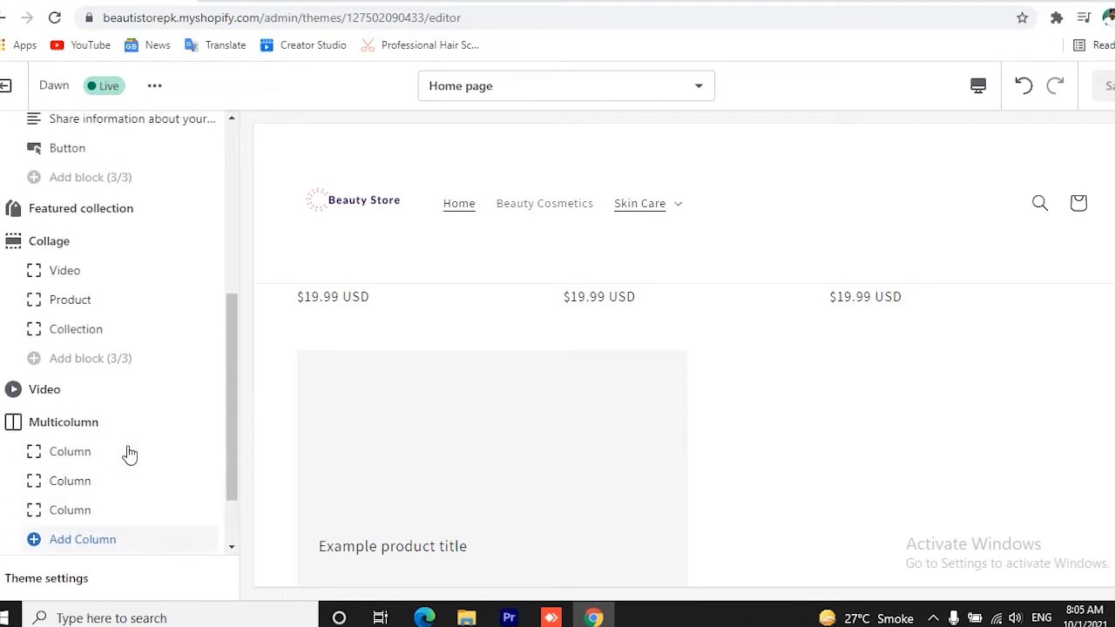
- Examine the multimedia collage, video and multicolumn sections in the page preview, including the first column's text
scroll(130, 418, "up", 3)
scroll(503, 381, "down", 6)
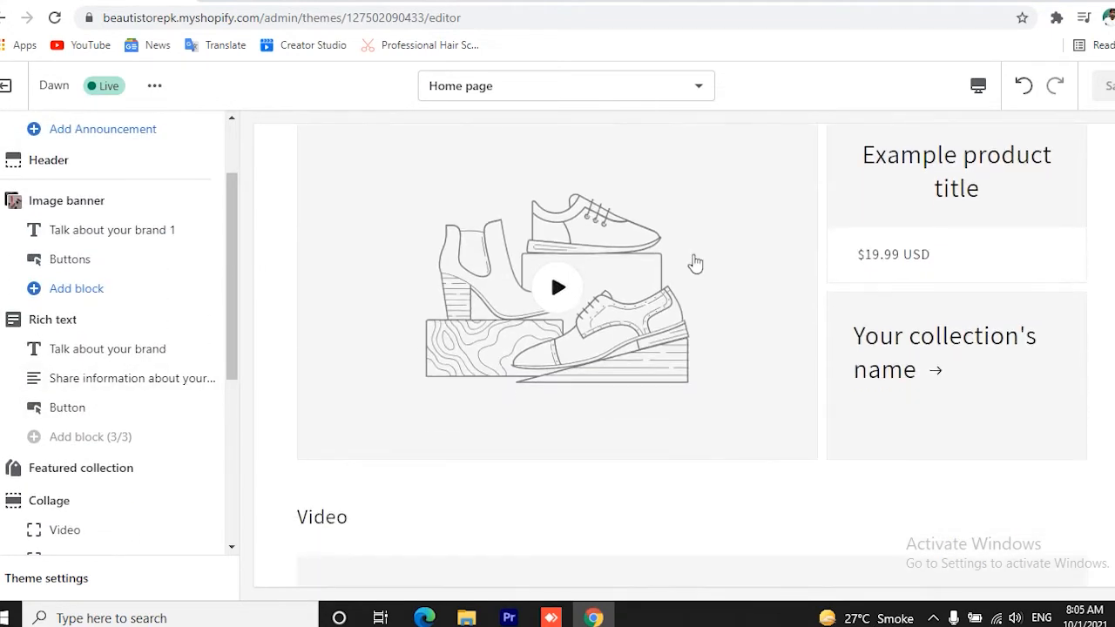
scroll(729, 269, "down", 4)
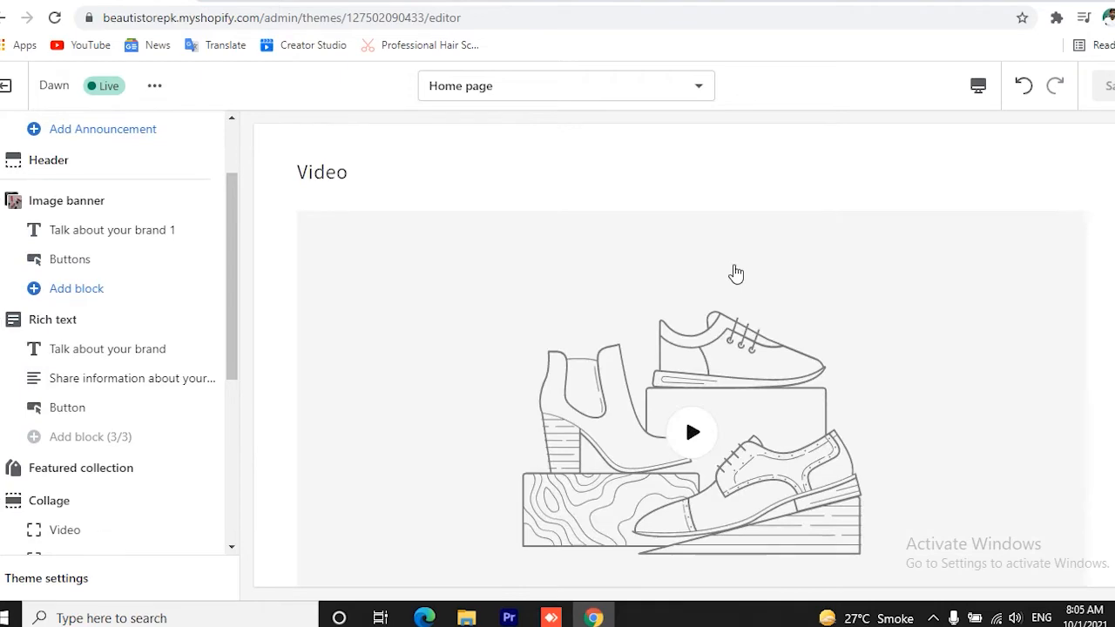
scroll(736, 273, "up", 3)
scroll(632, 376, "up", 1)
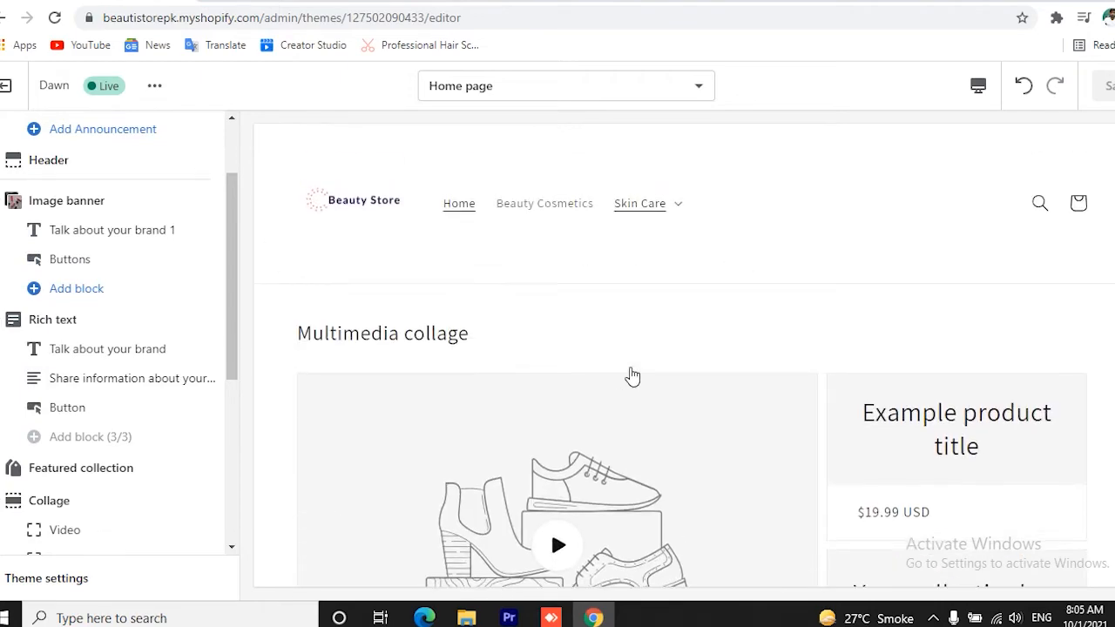
scroll(632, 376, "down", 12)
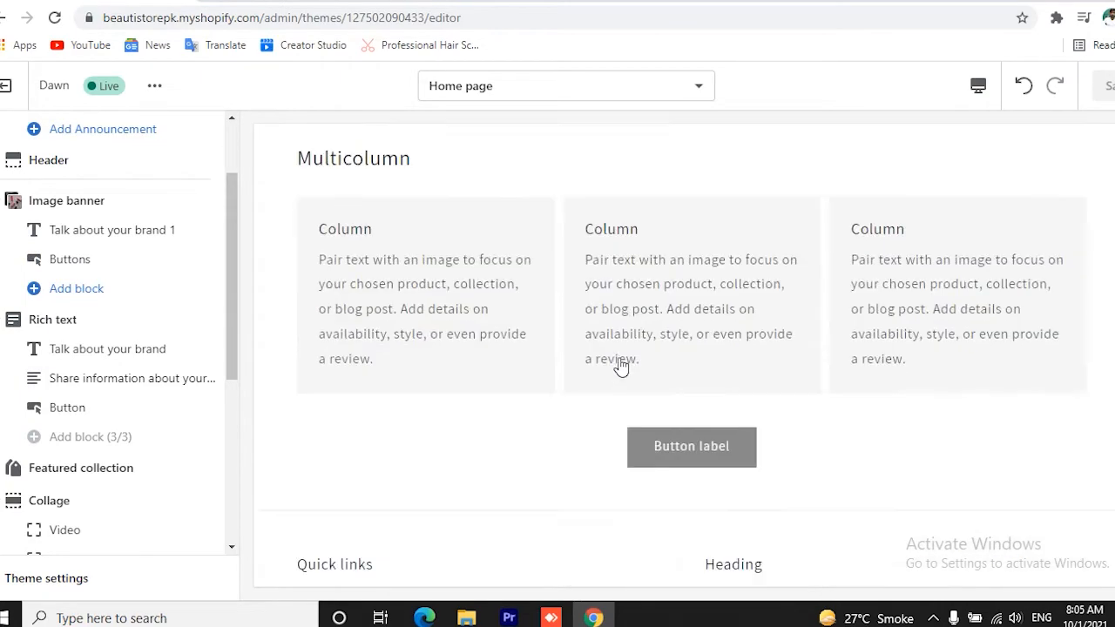
scroll(620, 365, "down", 2)
scroll(620, 244, "up", 2)
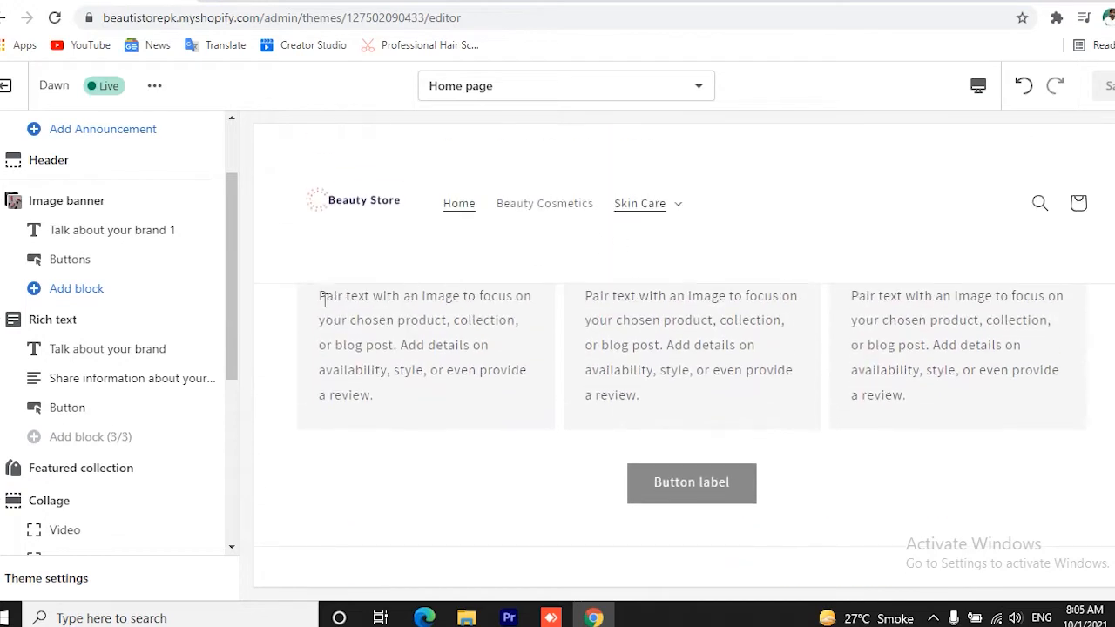
left_click_drag(324, 298, 508, 391)
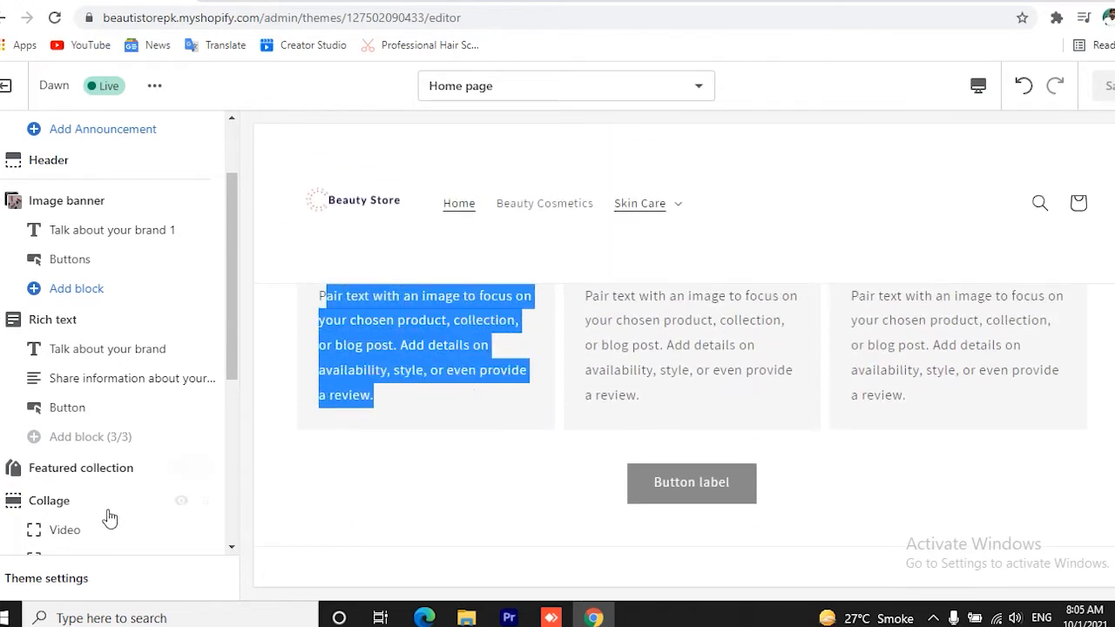
scroll(120, 448, "down", 4)
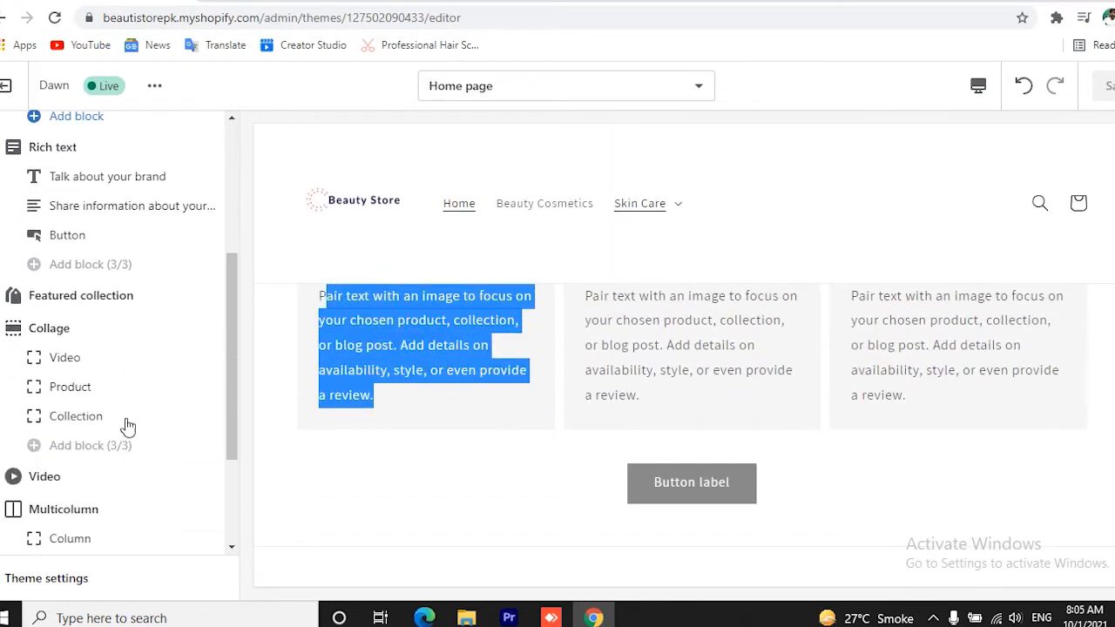
- Review the collage's video block settings, including its cover image, URL, alt text and image padding options
left_click(71, 357)
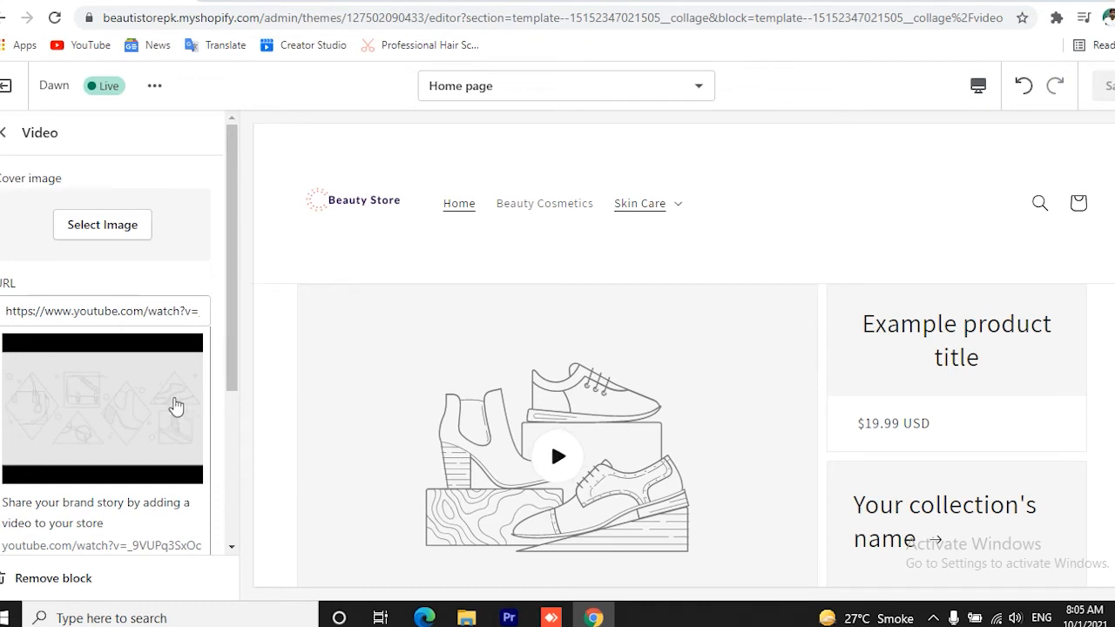
scroll(162, 418, "down", 2)
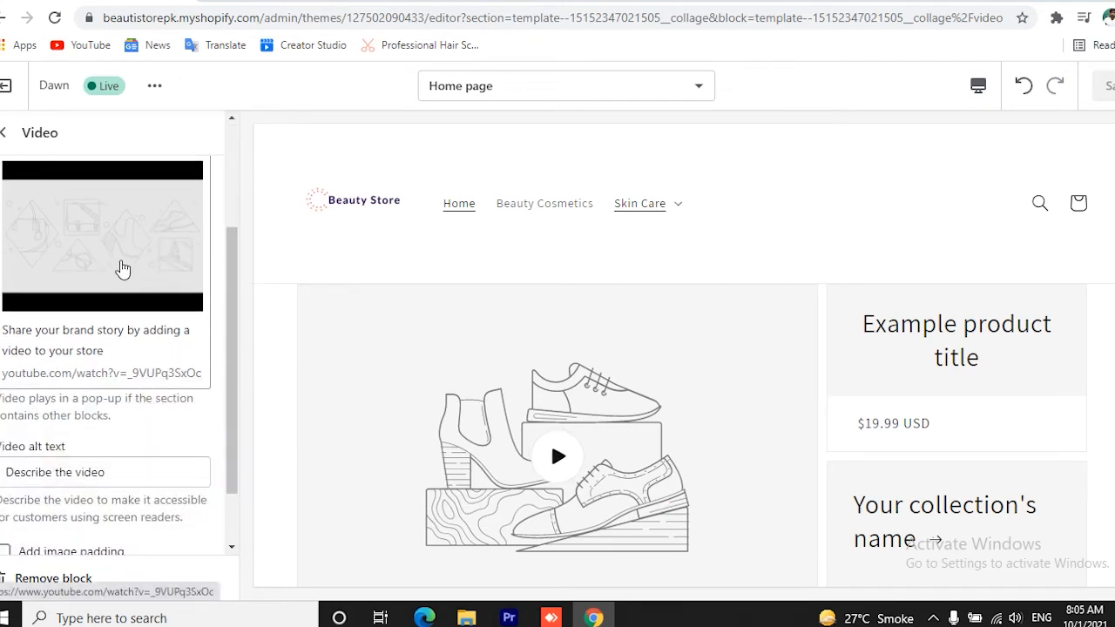
scroll(123, 269, "up", 2)
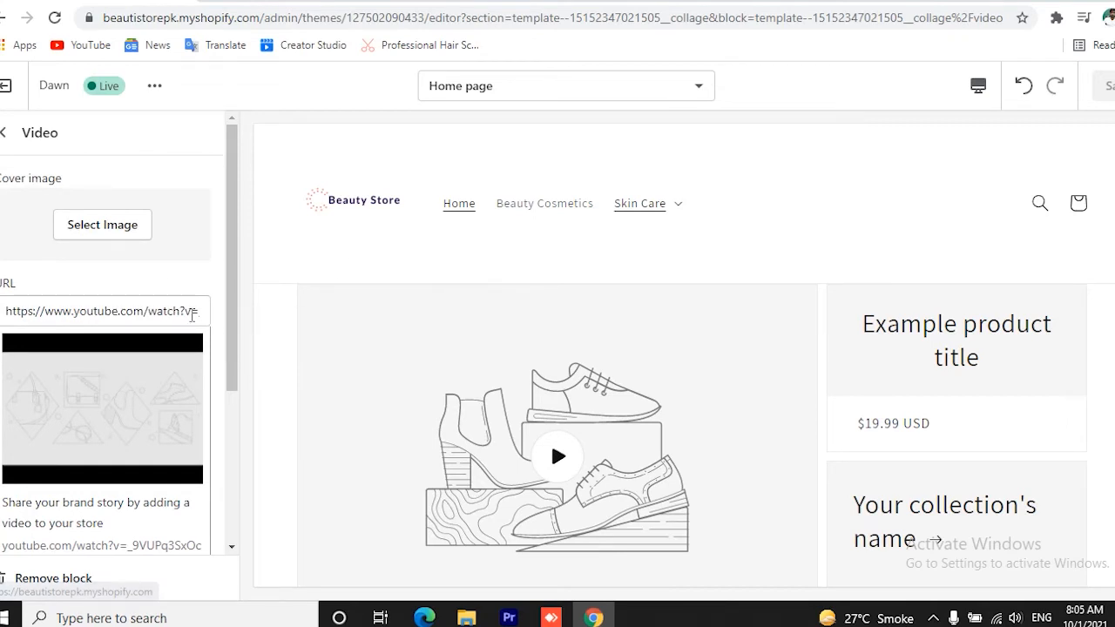
scroll(139, 423, "down", 2)
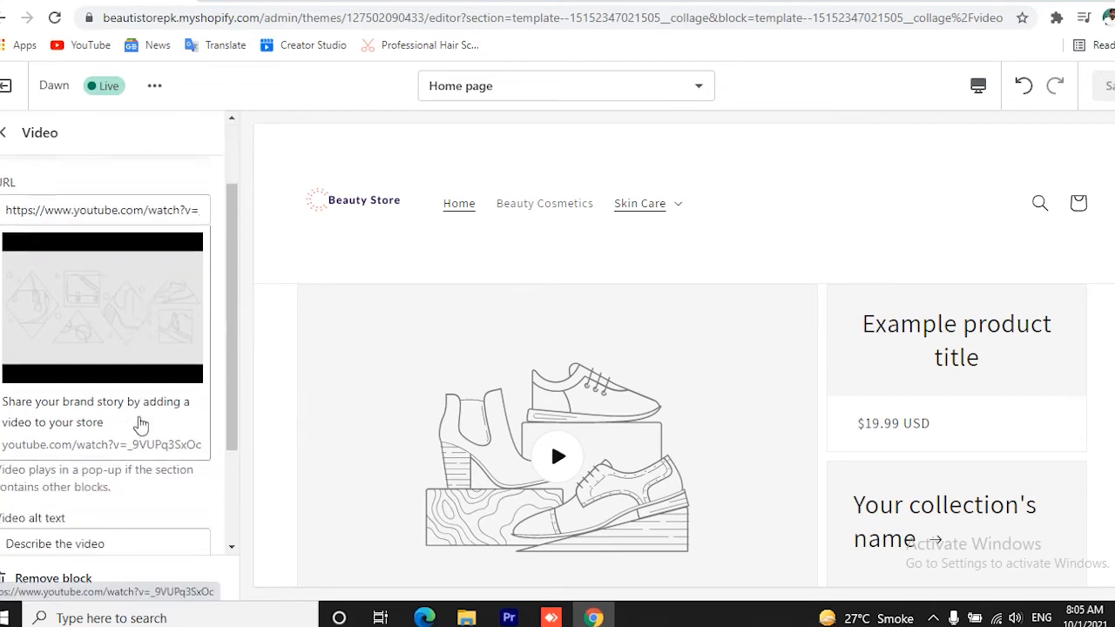
scroll(129, 397, "down", 1)
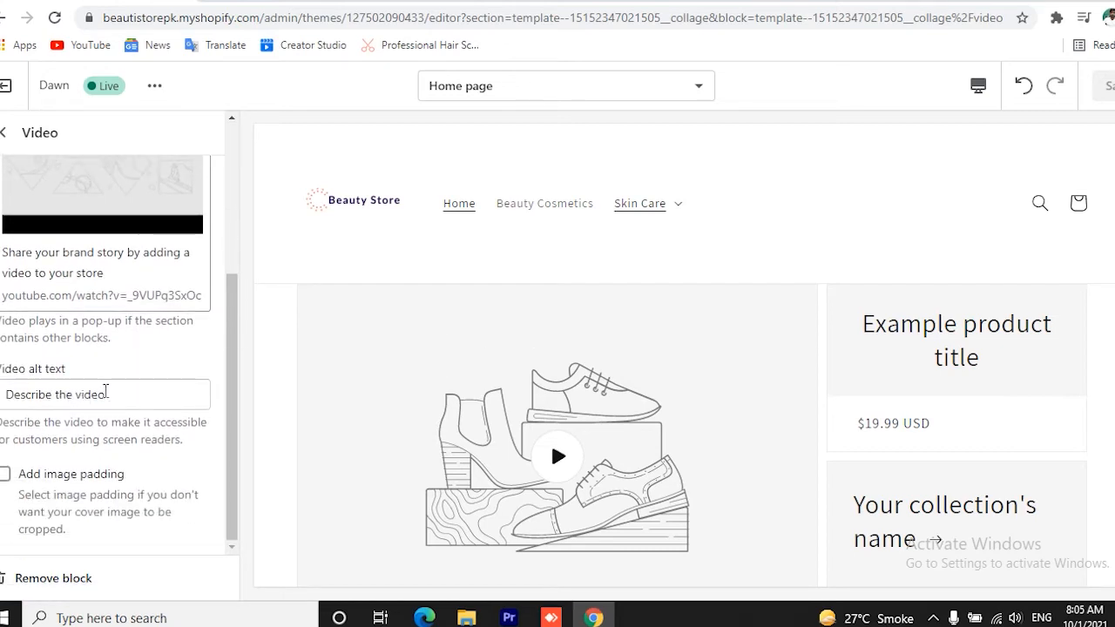
scroll(509, 484, "down", 4)
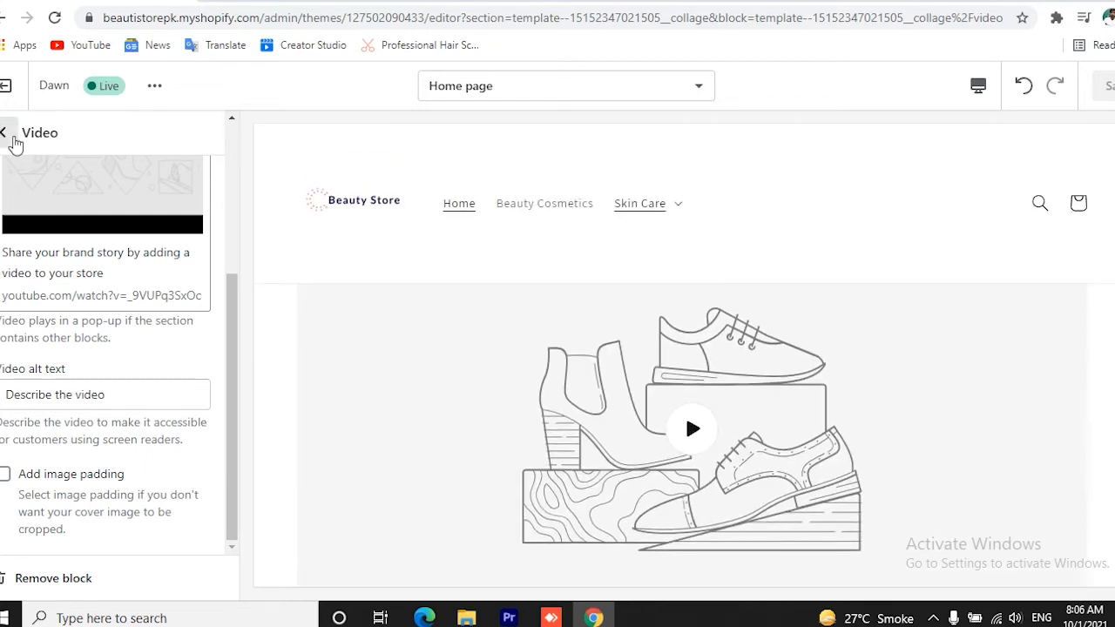
left_click(14, 142)
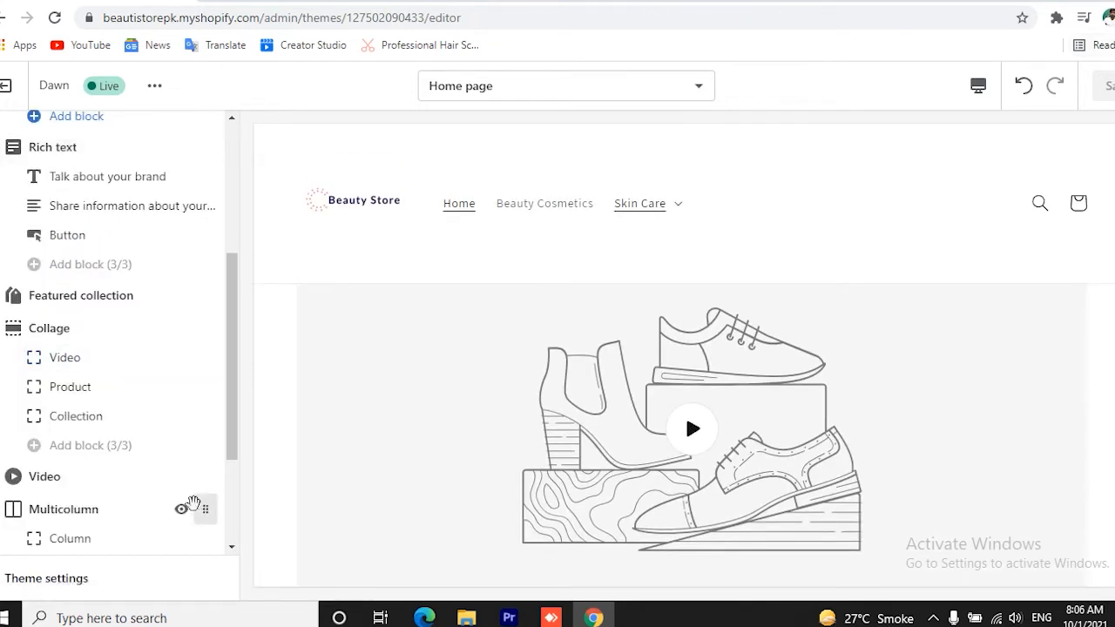
- Examine the standalone Video section's heading, cover image, URL, alt text and full-width settings alongside its preview
scroll(194, 503, "down", 1)
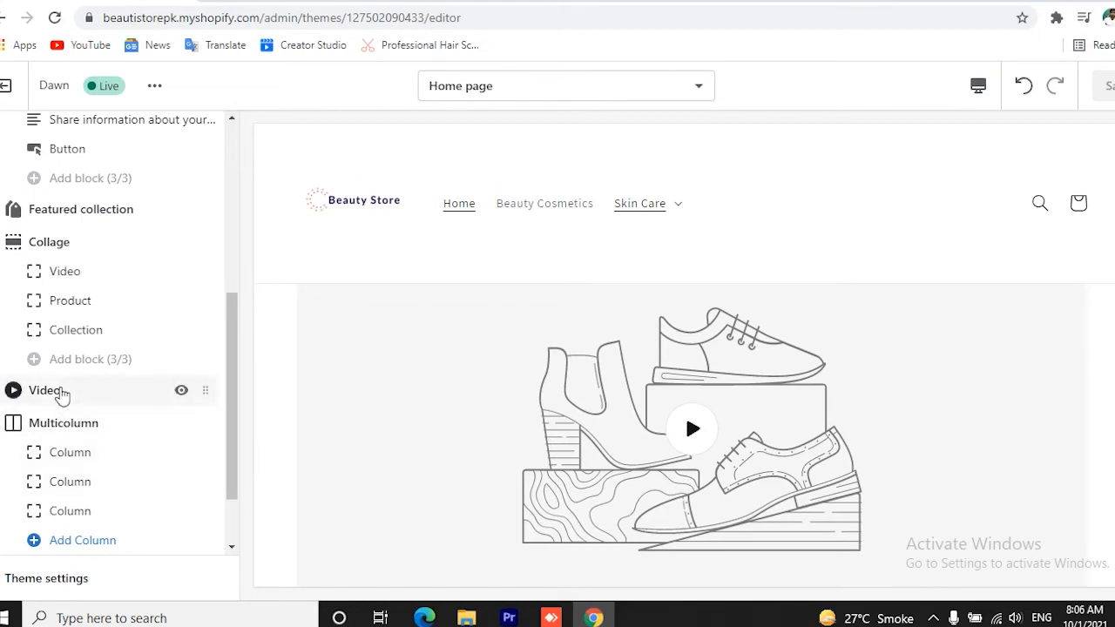
left_click(45, 390)
scroll(722, 406, "down", 5)
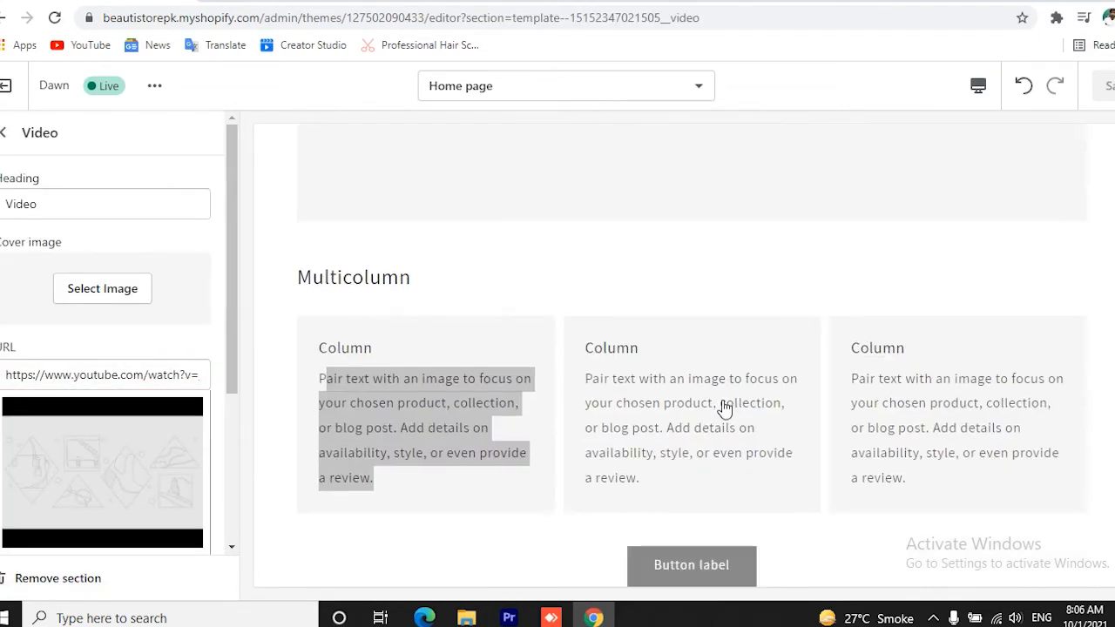
scroll(723, 406, "up", 5)
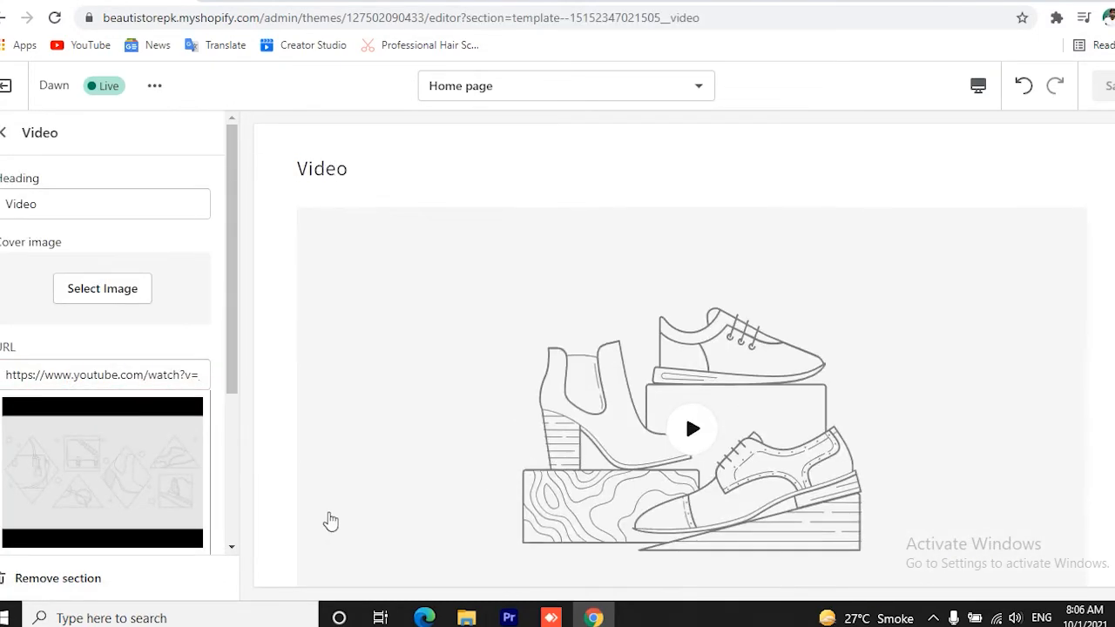
scroll(35, 470, "down", 3)
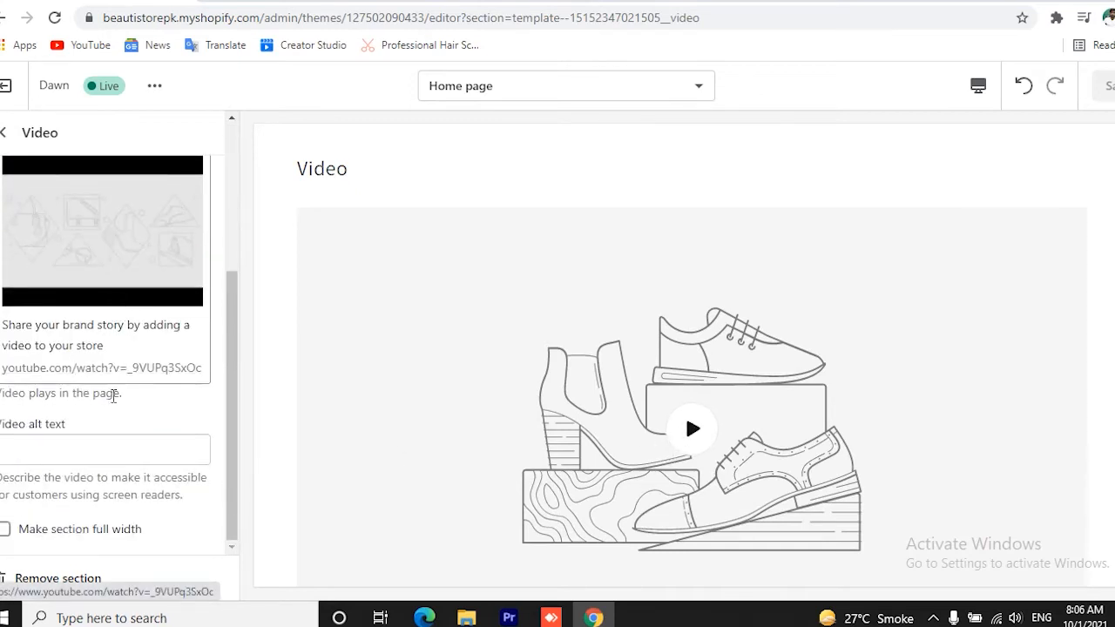
left_click(59, 459)
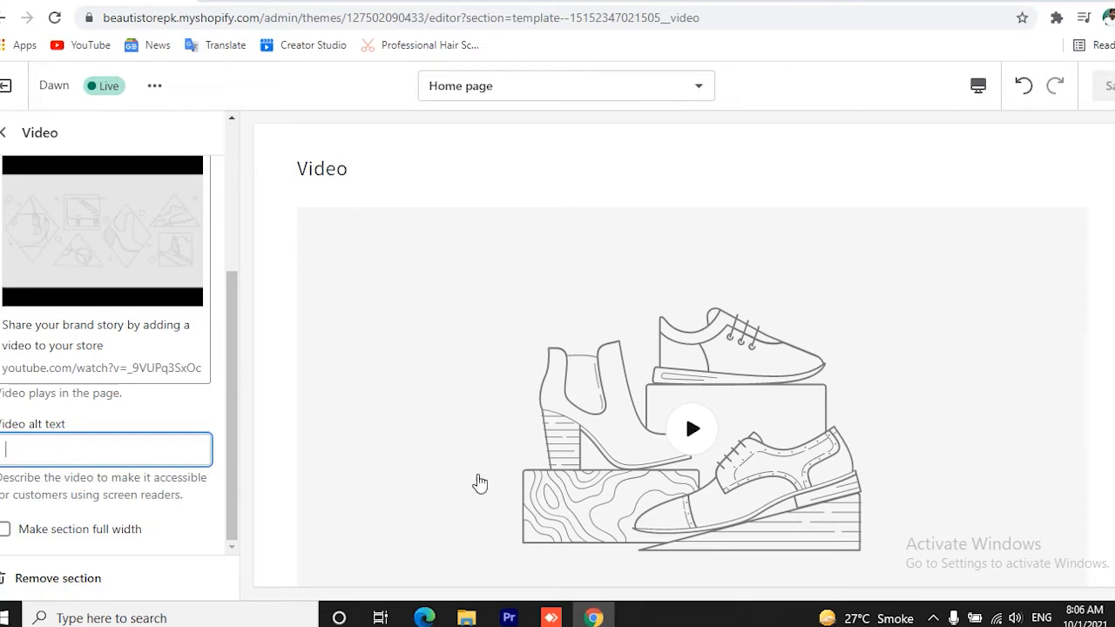
scroll(480, 483, "down", 4)
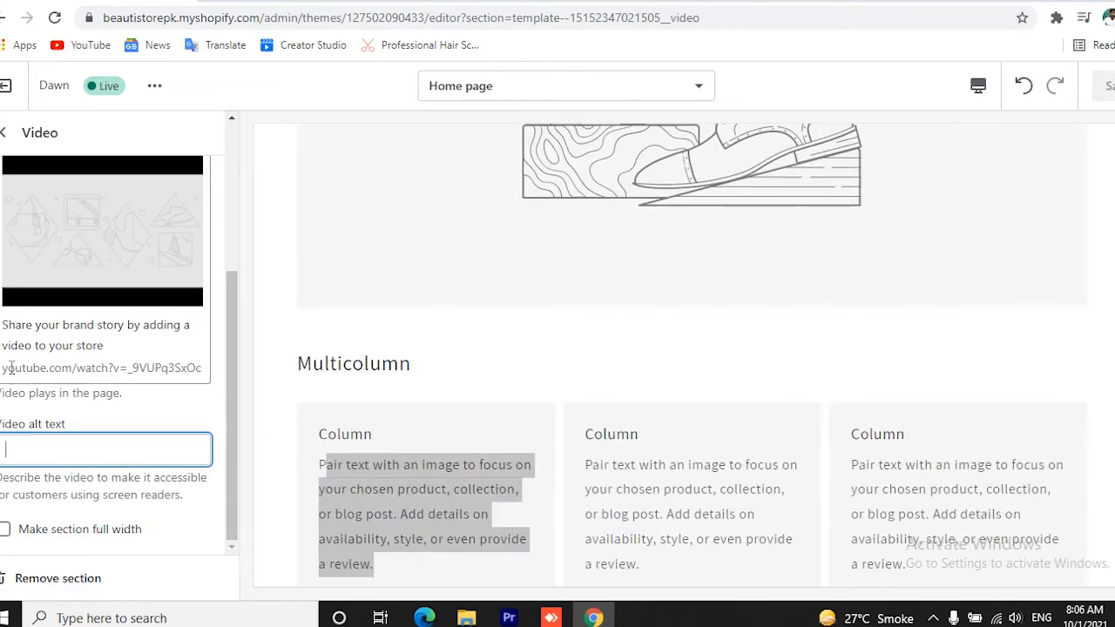
left_click(4, 132)
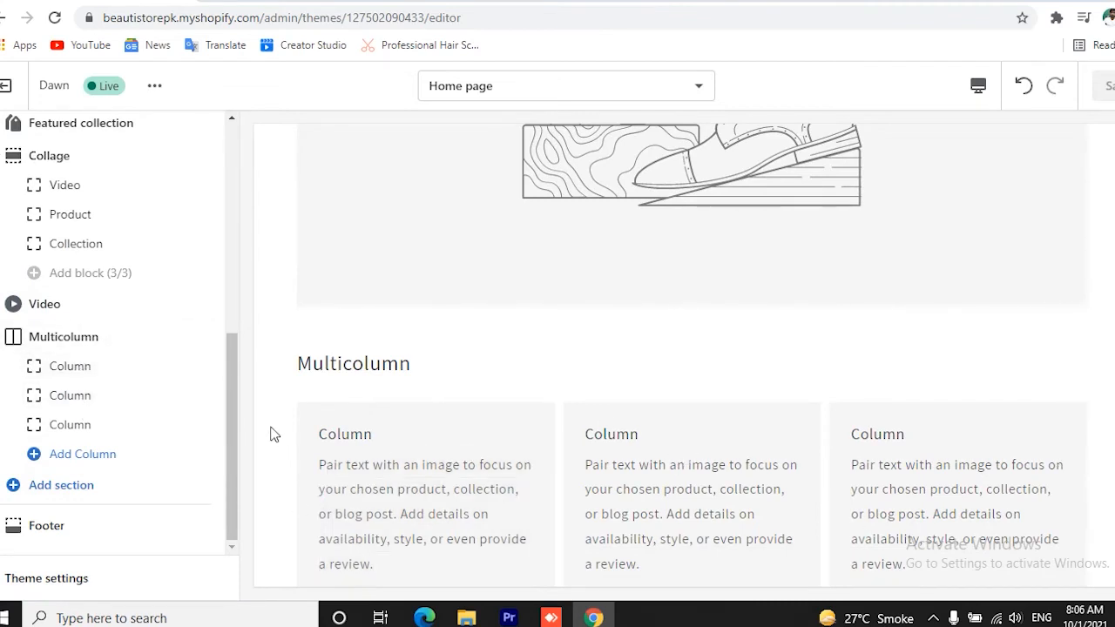
- Change the heading of the first column in the multicolumn section to H1 and save the theme changes
left_click(87, 372)
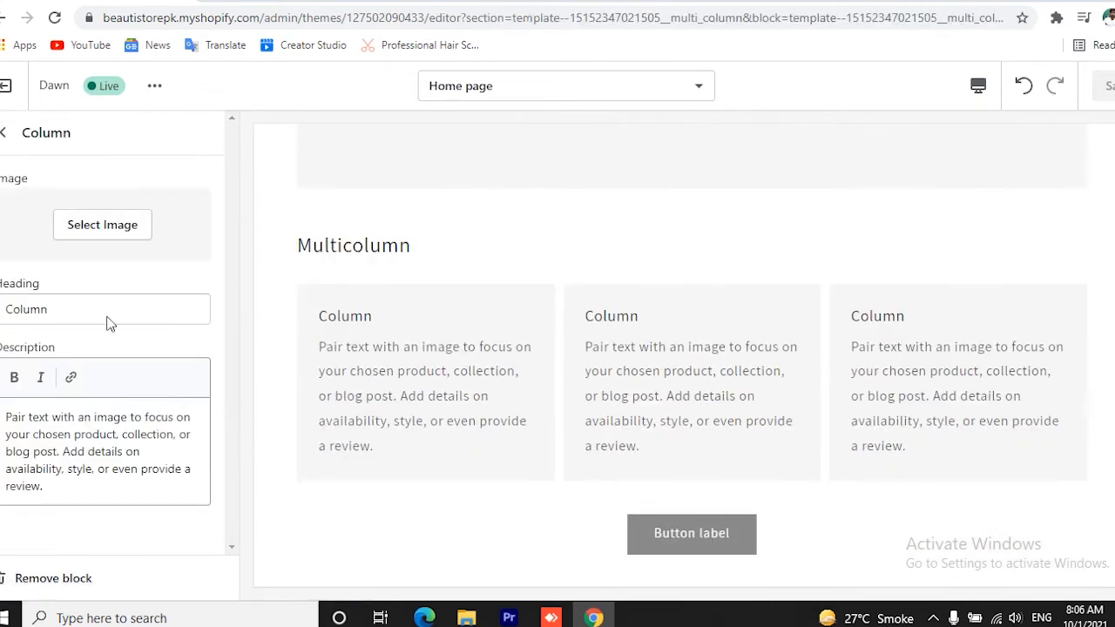
left_click(64, 313)
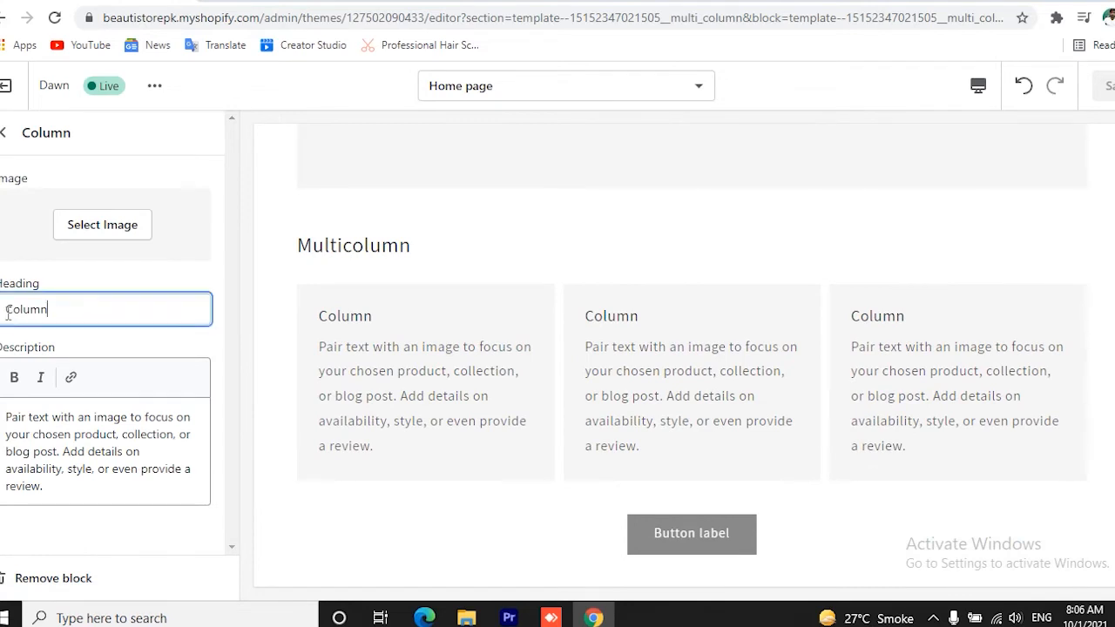
left_click_drag(8, 313, 80, 321)
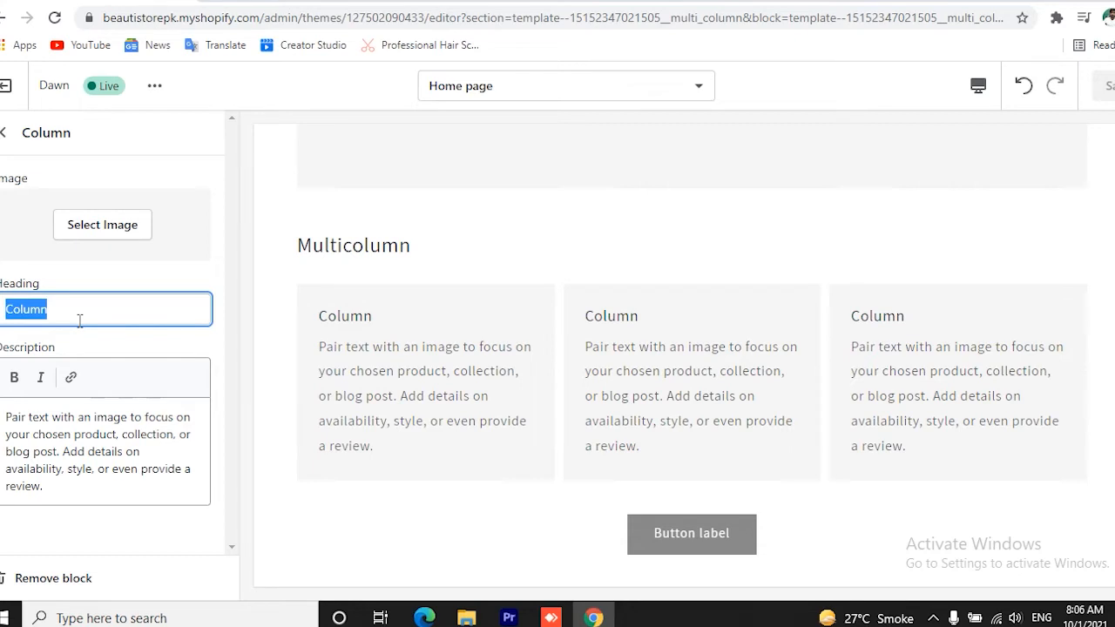
type("H1")
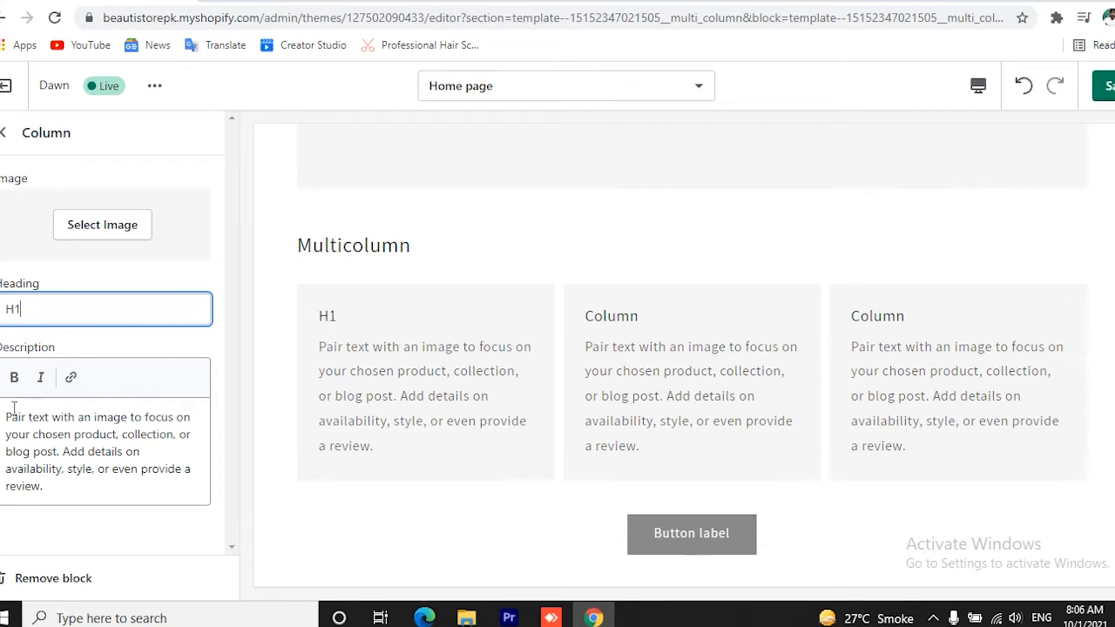
left_click_drag(8, 420, 45, 488)
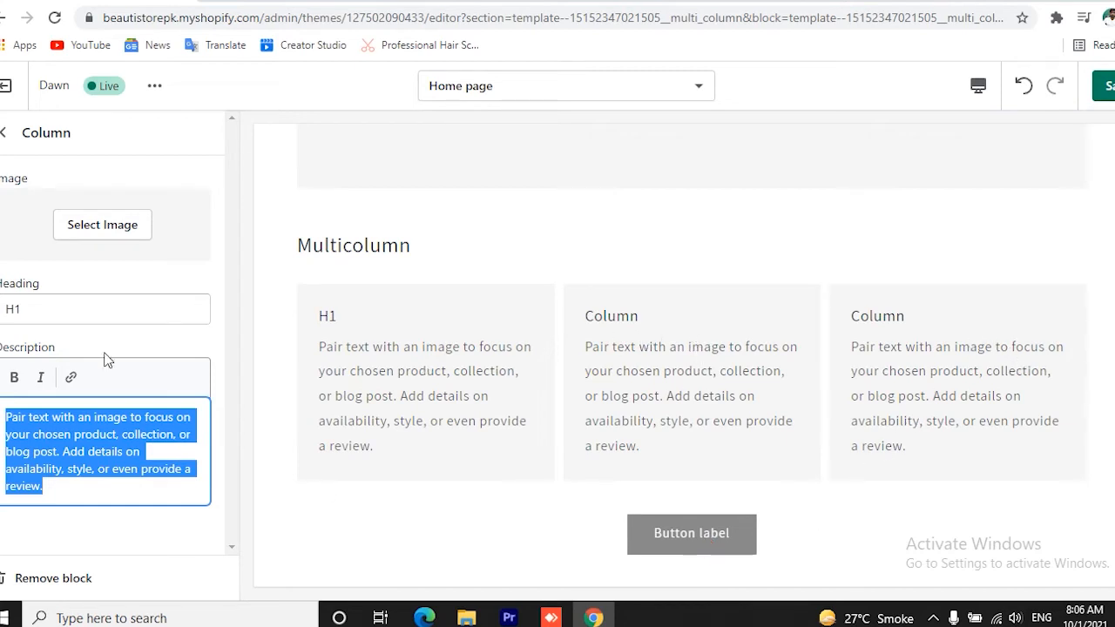
left_click(5, 133)
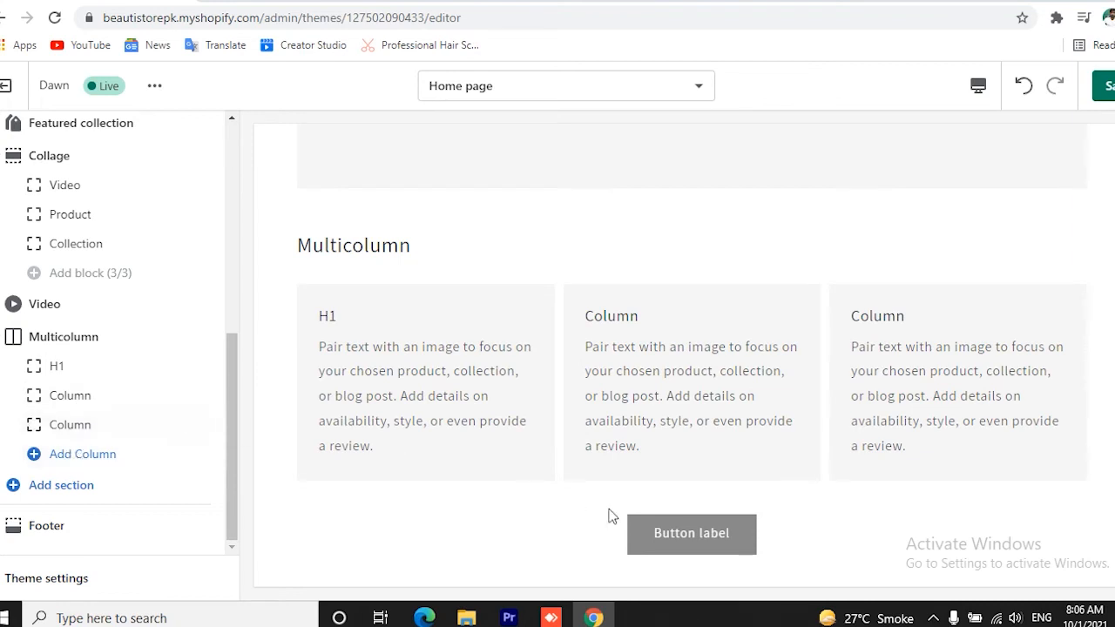
left_click(1104, 85)
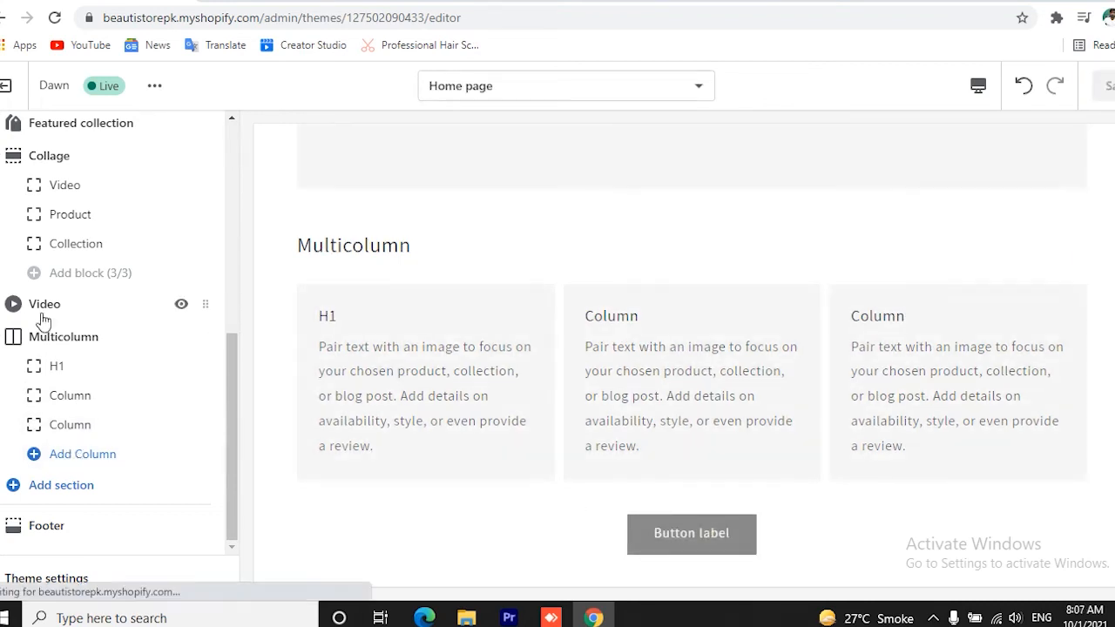
- Expand the footer section to examine its blocks and compare them with the footer in the page preview
scroll(642, 450, "down", 5)
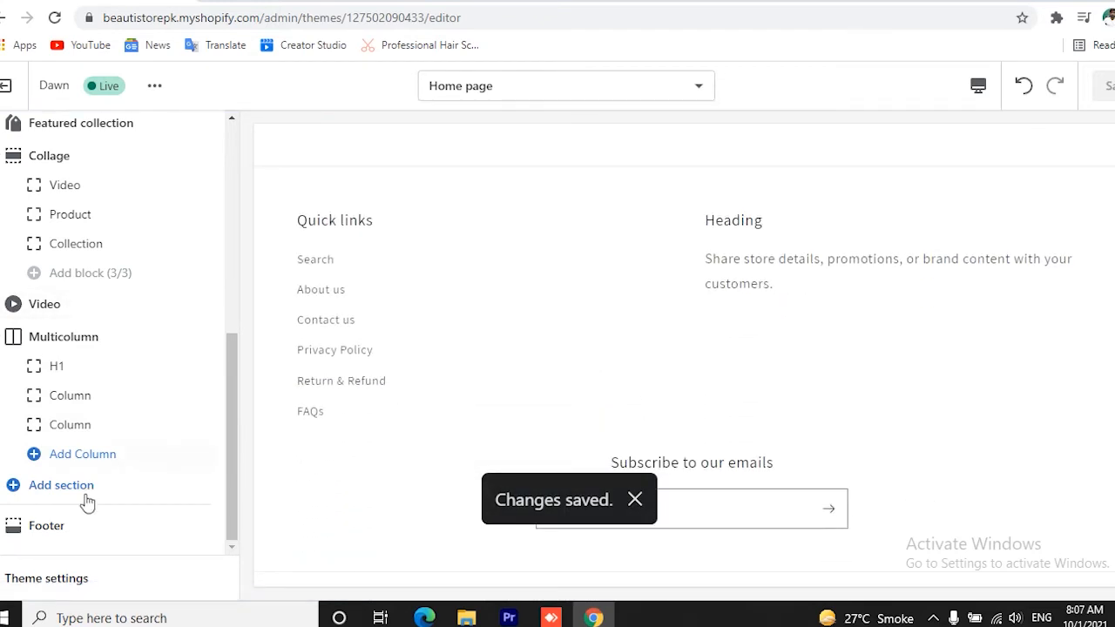
left_click(174, 525)
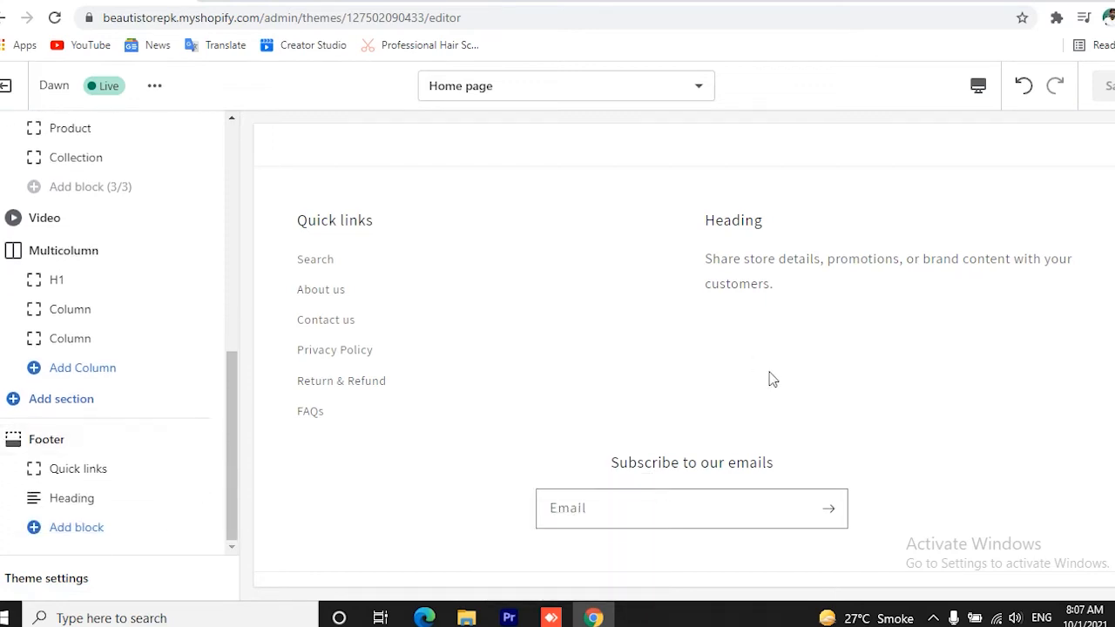
scroll(113, 478, "up", 1)
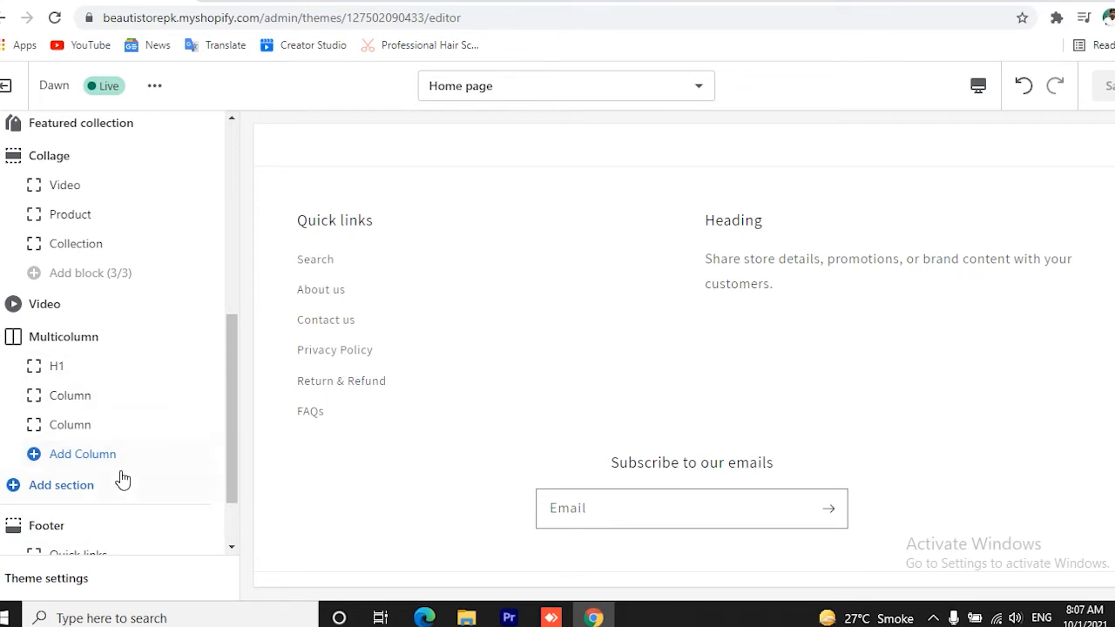
scroll(122, 479, "down", 1)
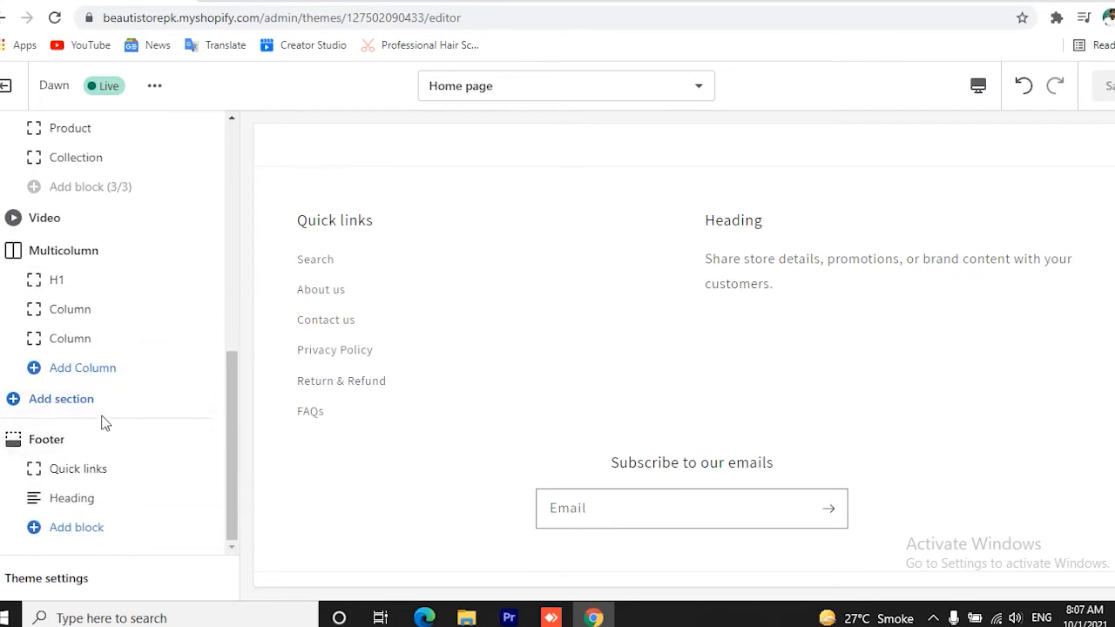
- Look back over the whole home page section list and the page preview from the footer up to the featured products
scroll(111, 347, "up", 1)
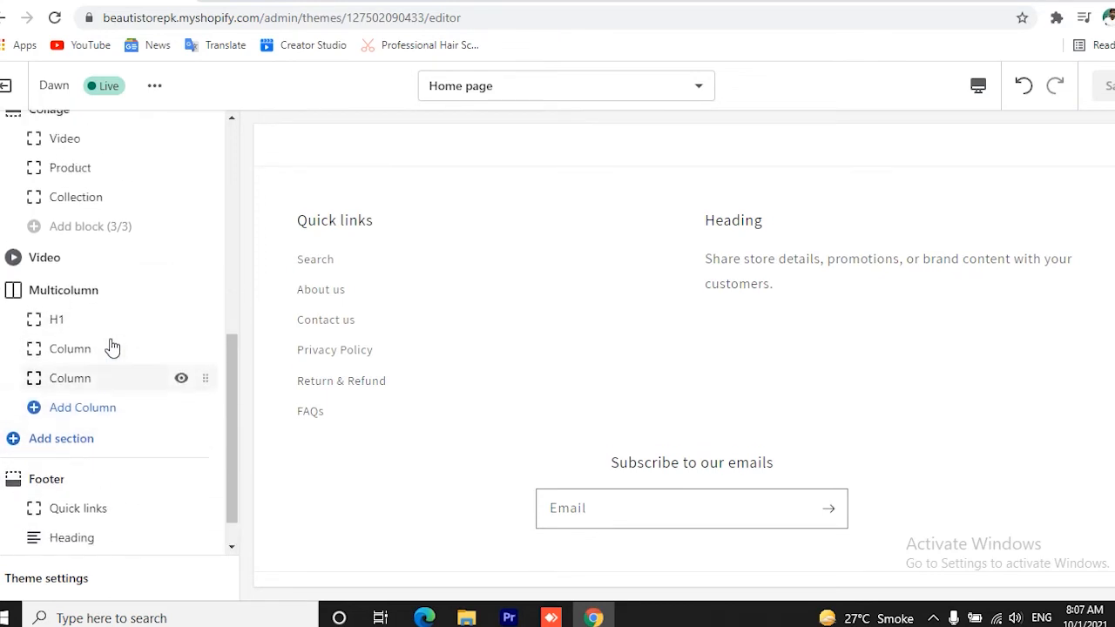
scroll(112, 346, "up", 5)
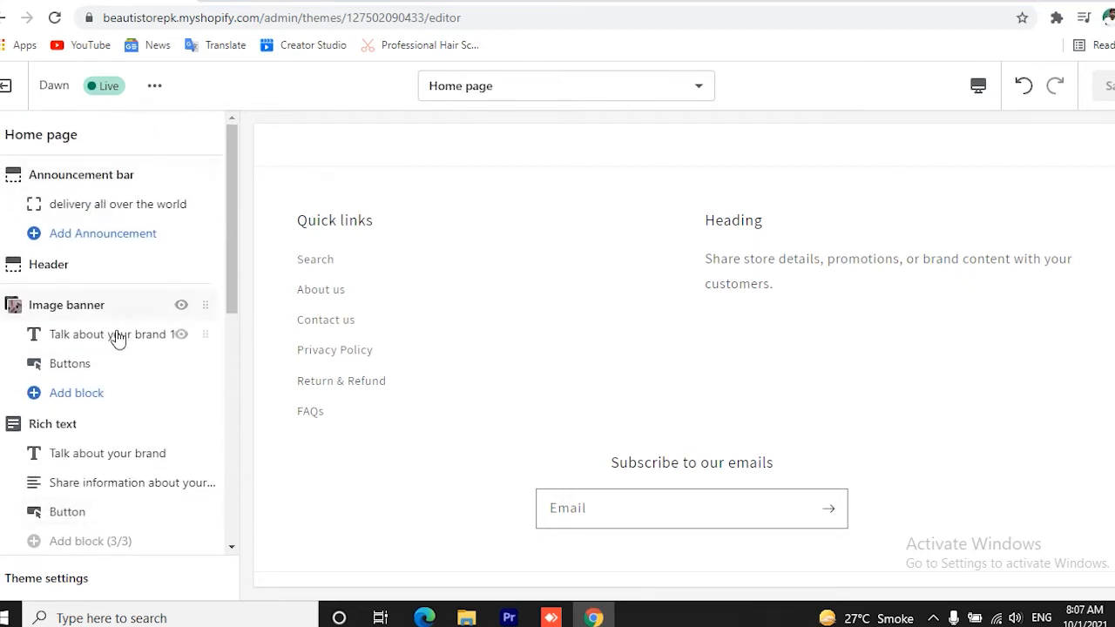
scroll(83, 384, "down", 2)
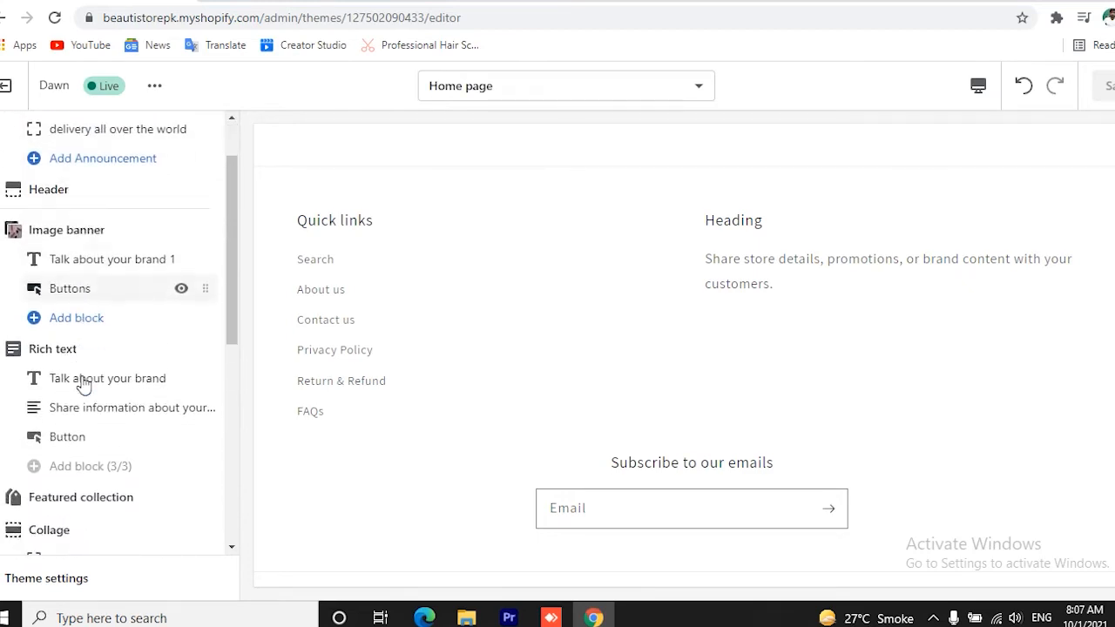
scroll(83, 383, "down", 5)
scroll(547, 428, "up", 10)
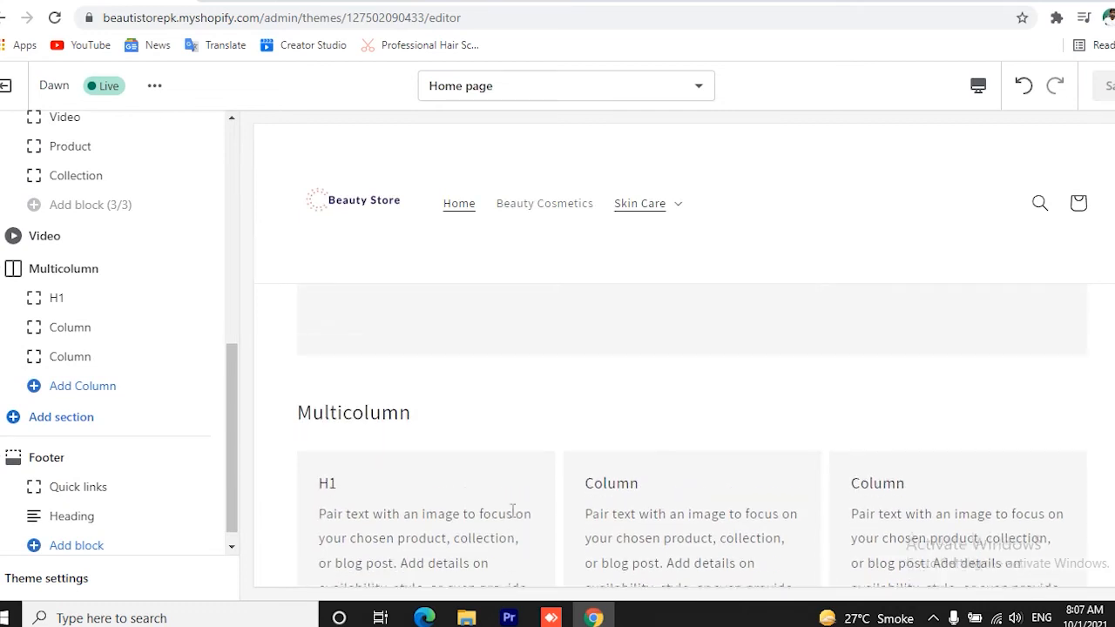
scroll(513, 509, "up", 5)
scroll(189, 418, "down", 1)
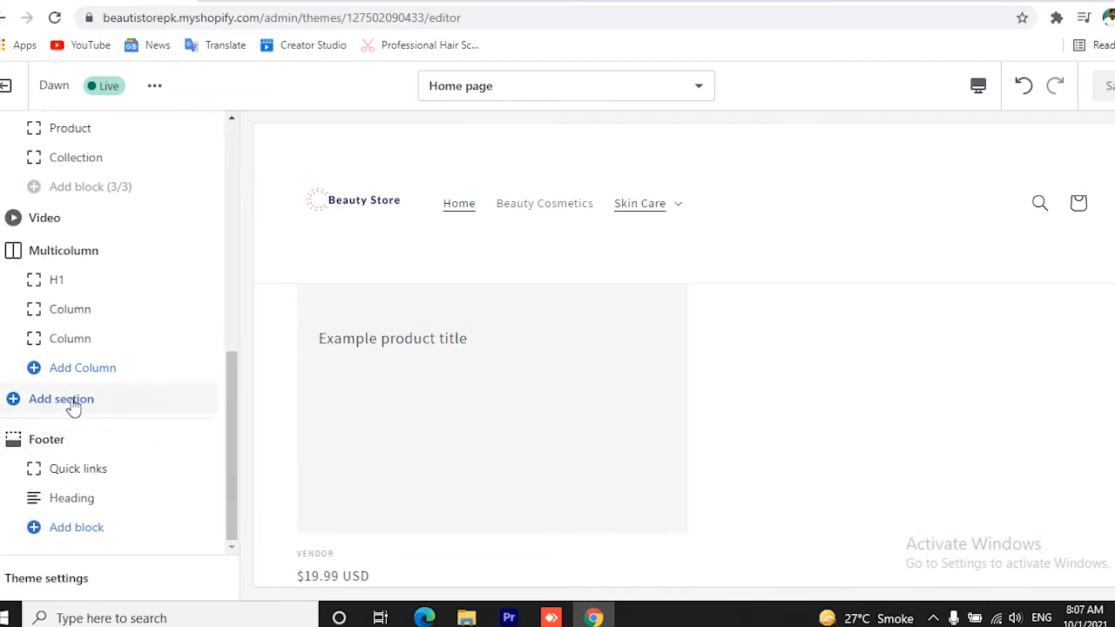
- Browse the complete list of theme sections that can be added to the home page, from Blog posts to Video
left_click(73, 403)
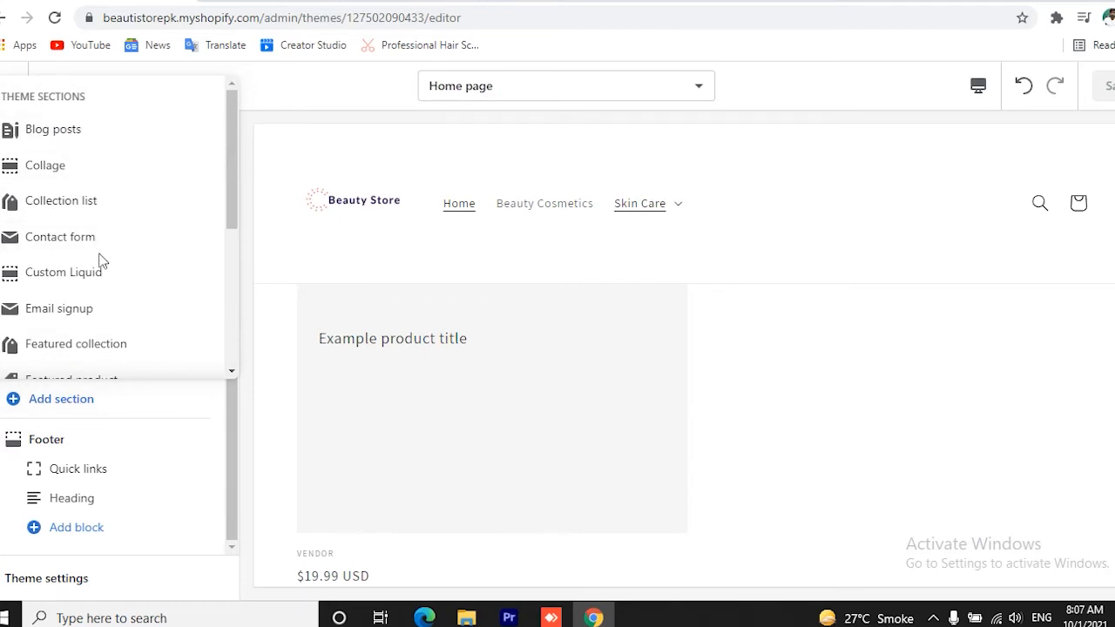
scroll(102, 262, "down", 1)
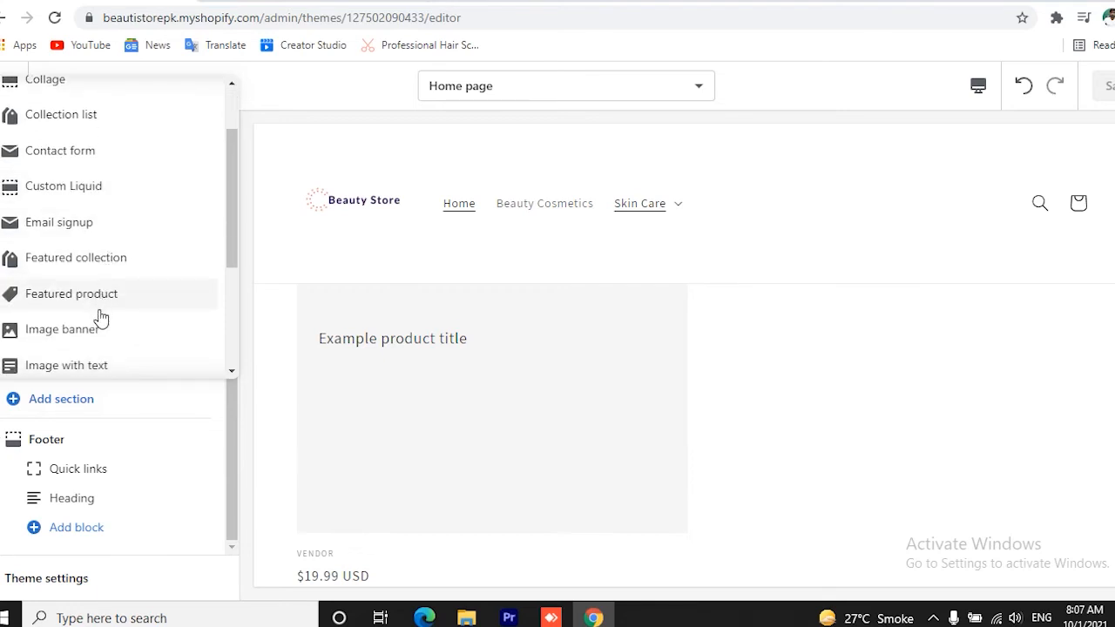
scroll(102, 318, "down", 1)
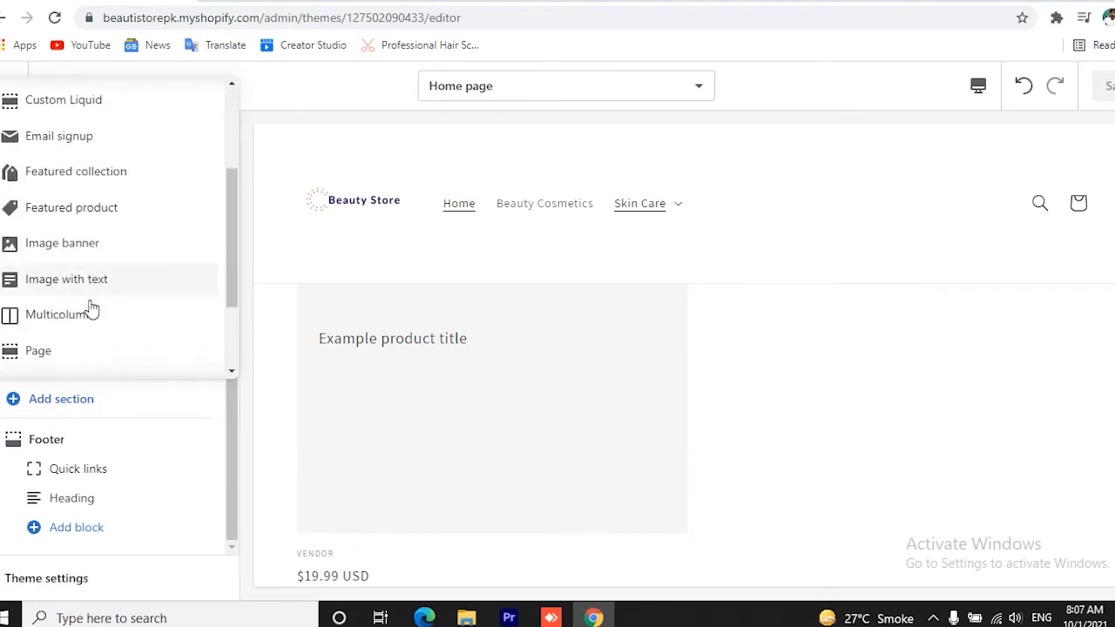
scroll(91, 309, "down", 1)
left_click(25, 310)
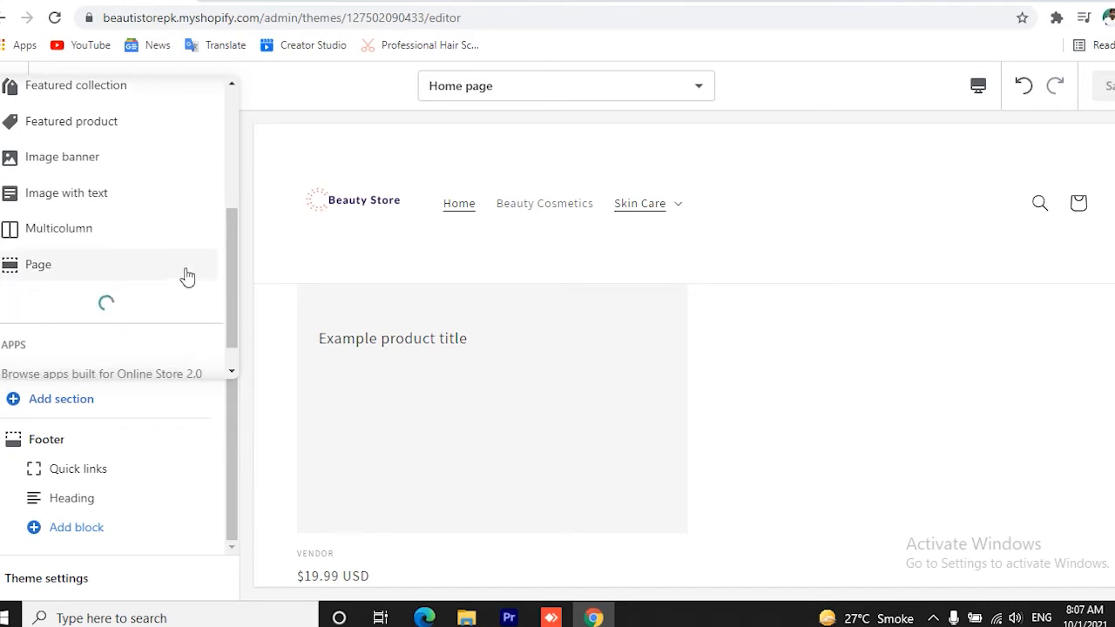
scroll(185, 277, "down", 1)
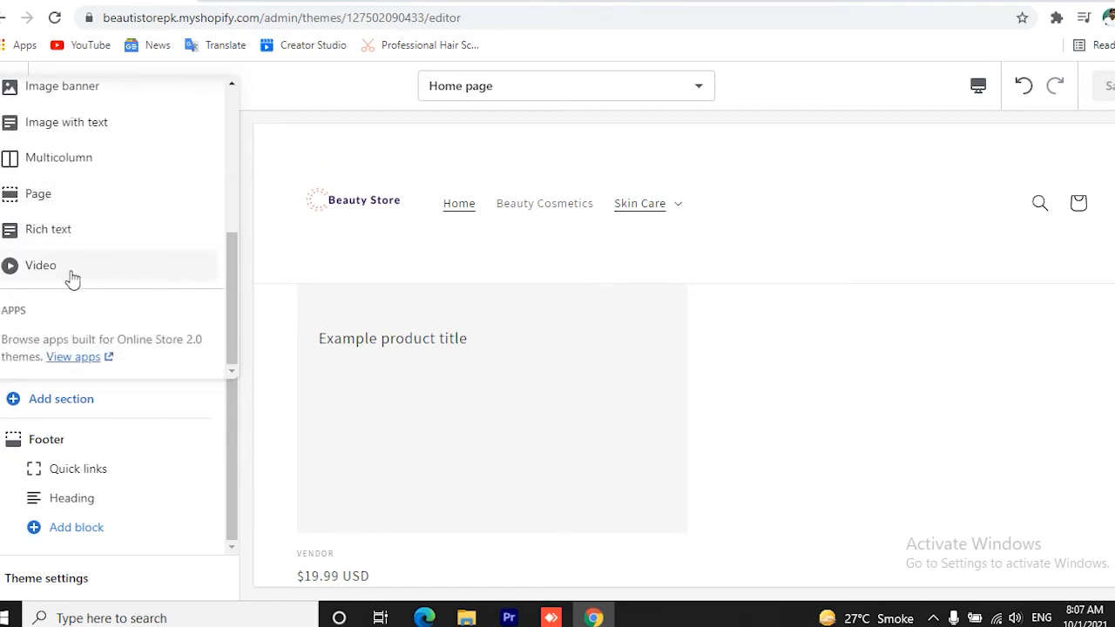
- Add an Image with text section to the home page and check its heading, text and button in the preview
scroll(68, 276, "up", 2)
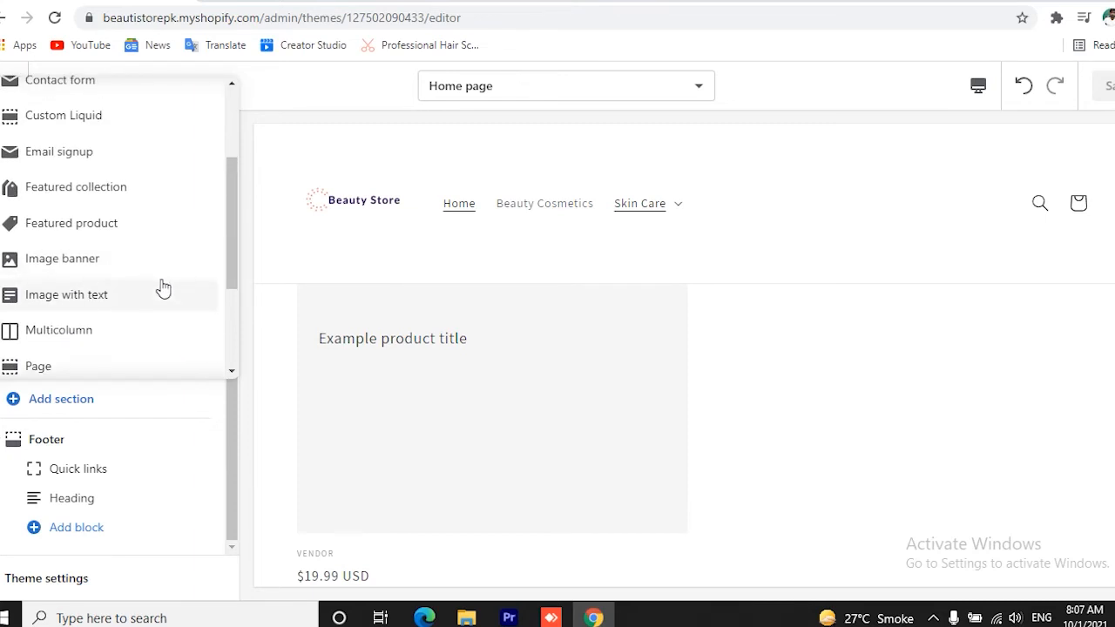
left_click(91, 299)
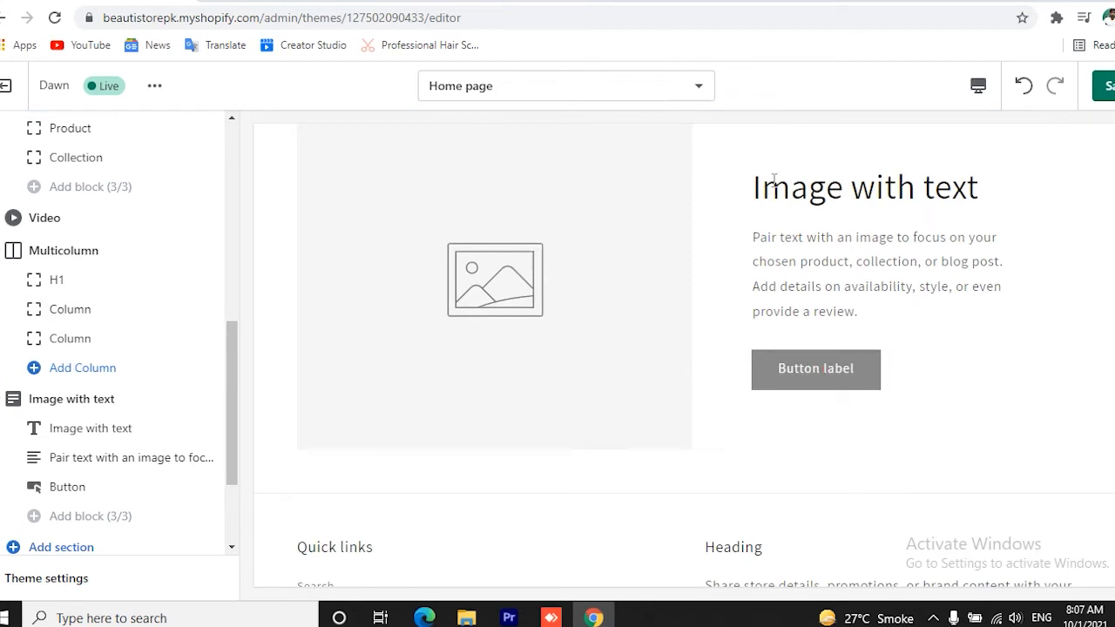
left_click_drag(773, 180, 875, 231)
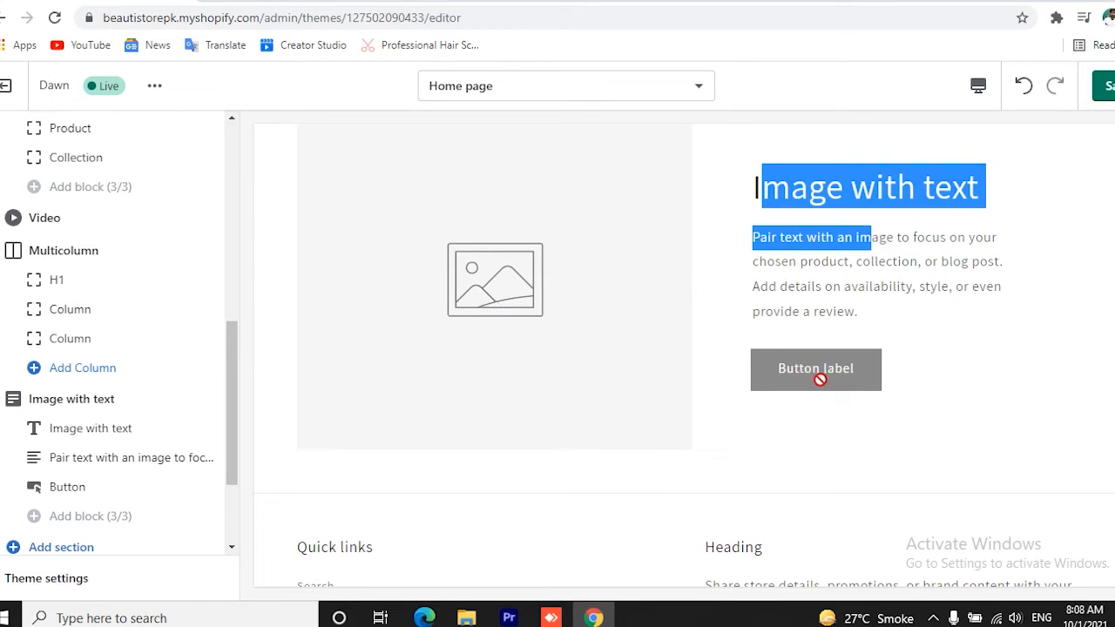
left_click(821, 199)
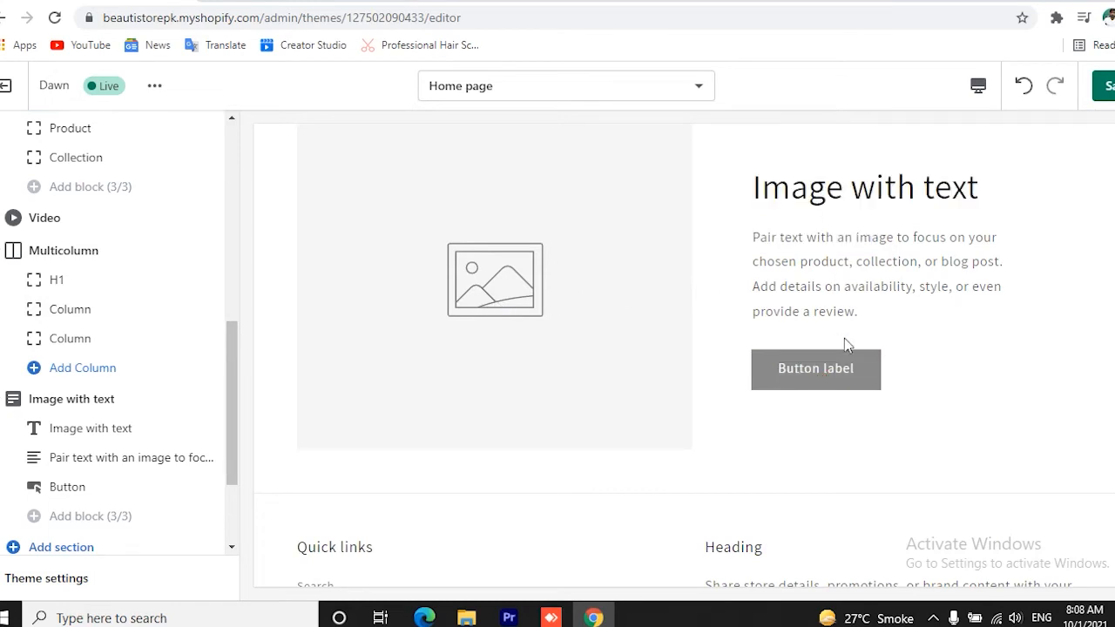
scroll(514, 319, "down", 4)
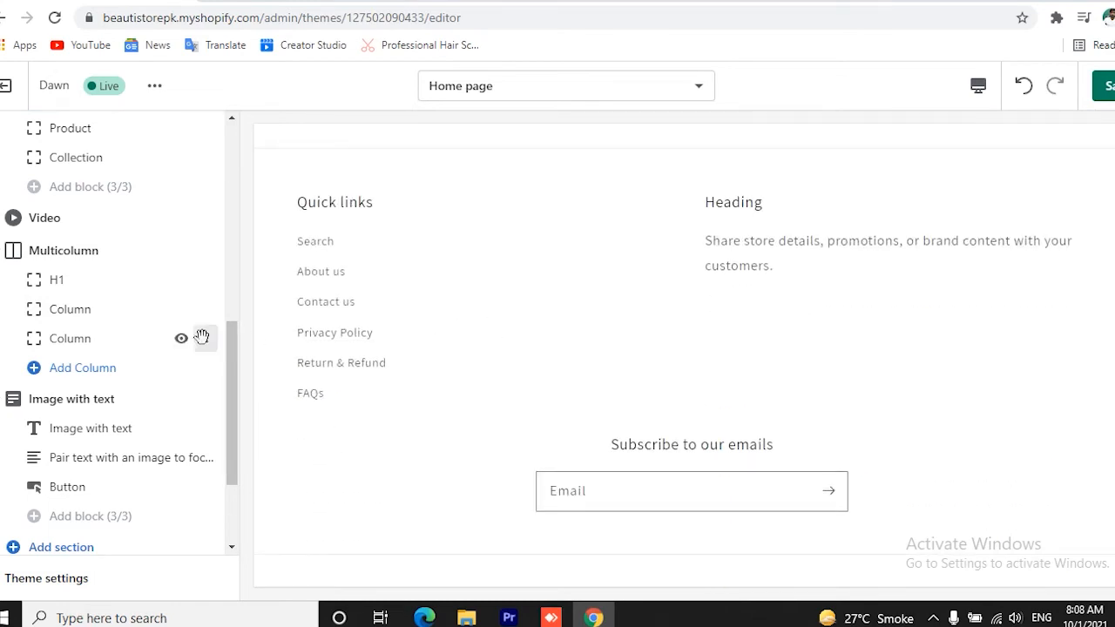
scroll(183, 357, "down", 2)
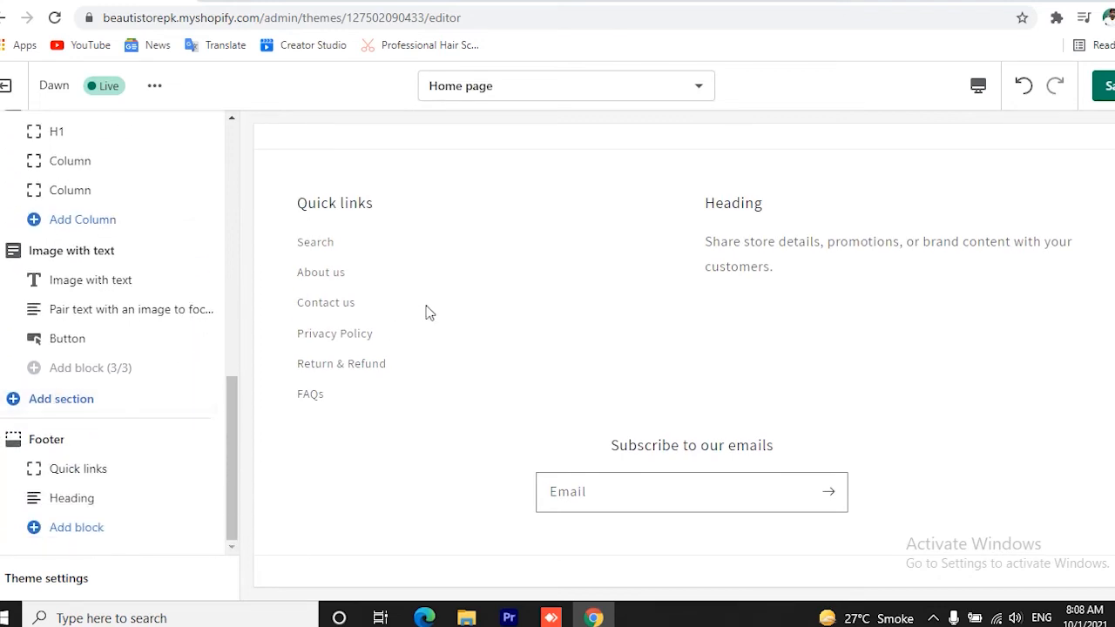
- Move the Image with text section above the Multicolumn section and hide its heading block
scroll(426, 313, "up", 15)
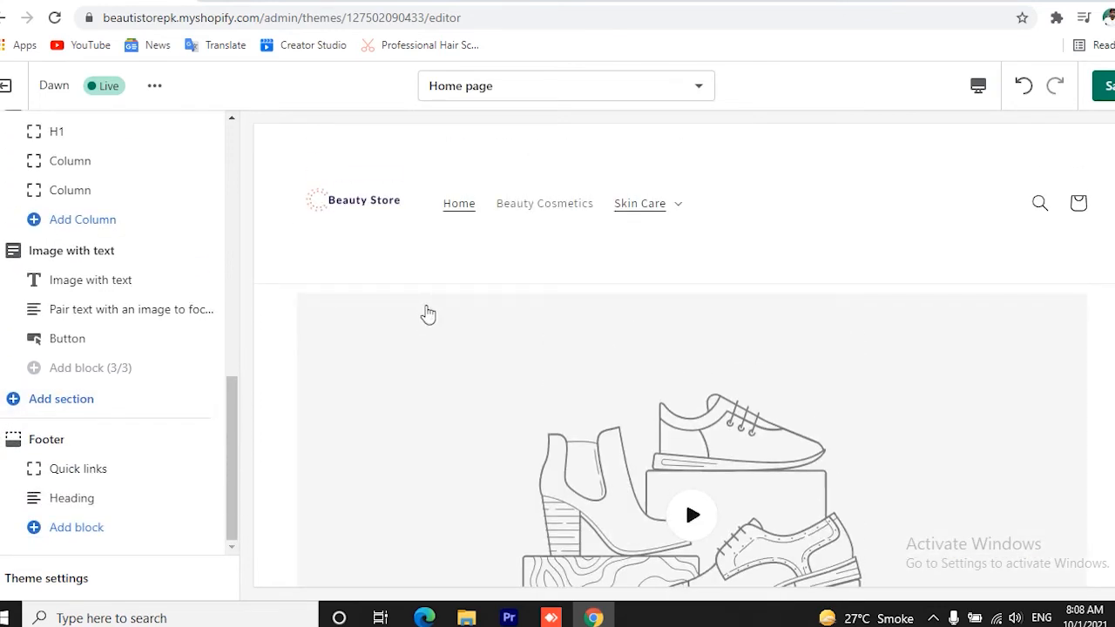
scroll(427, 314, "down", 4)
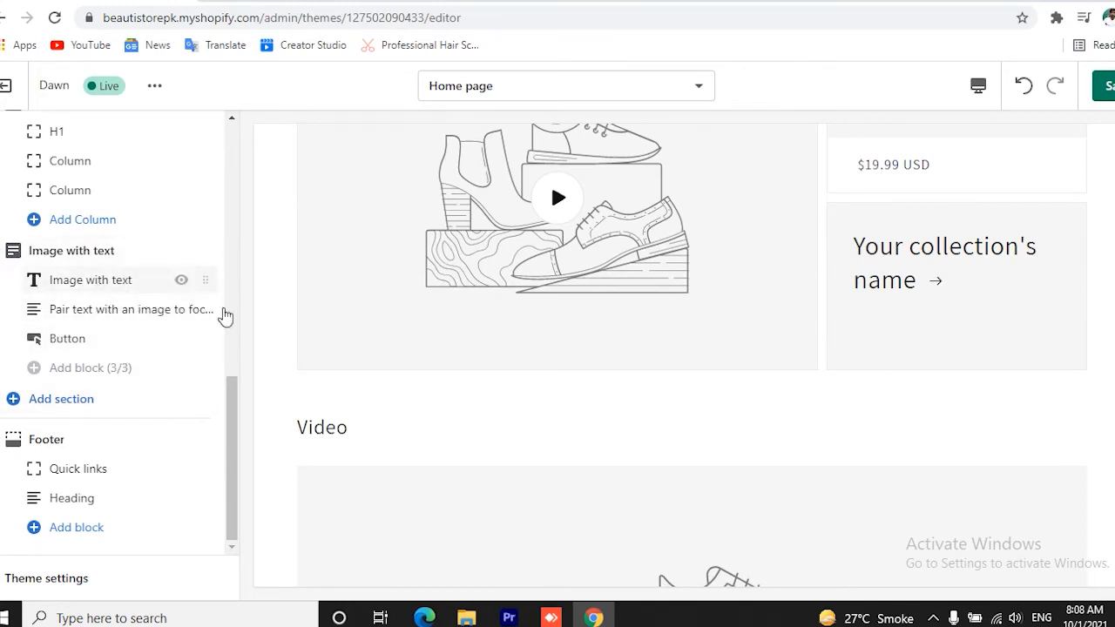
left_click_drag(205, 253, 207, 250)
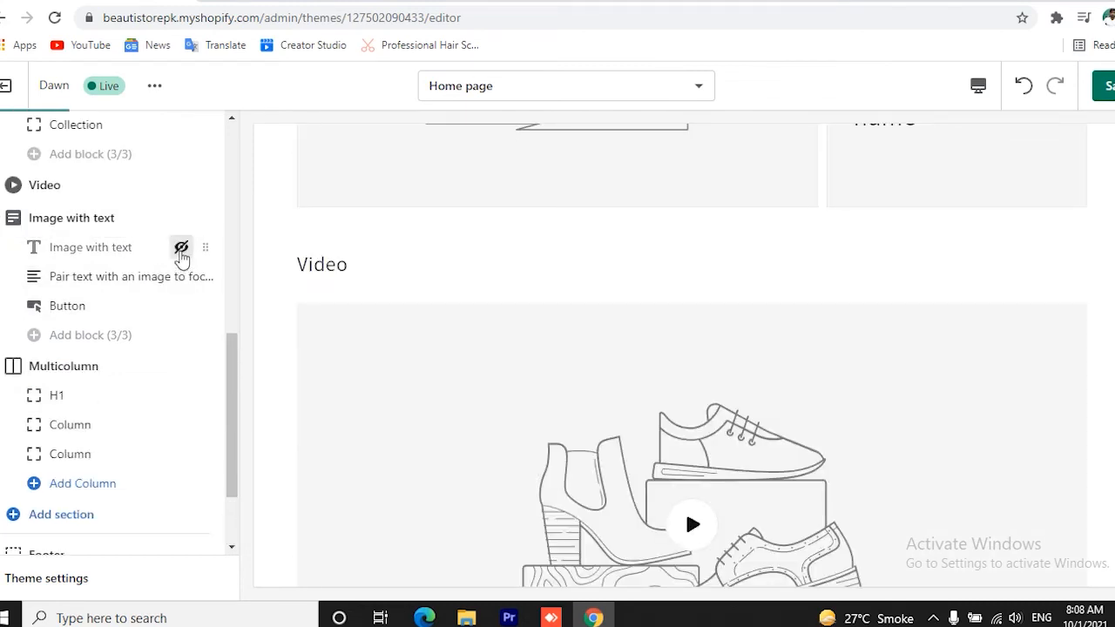
left_click(181, 248)
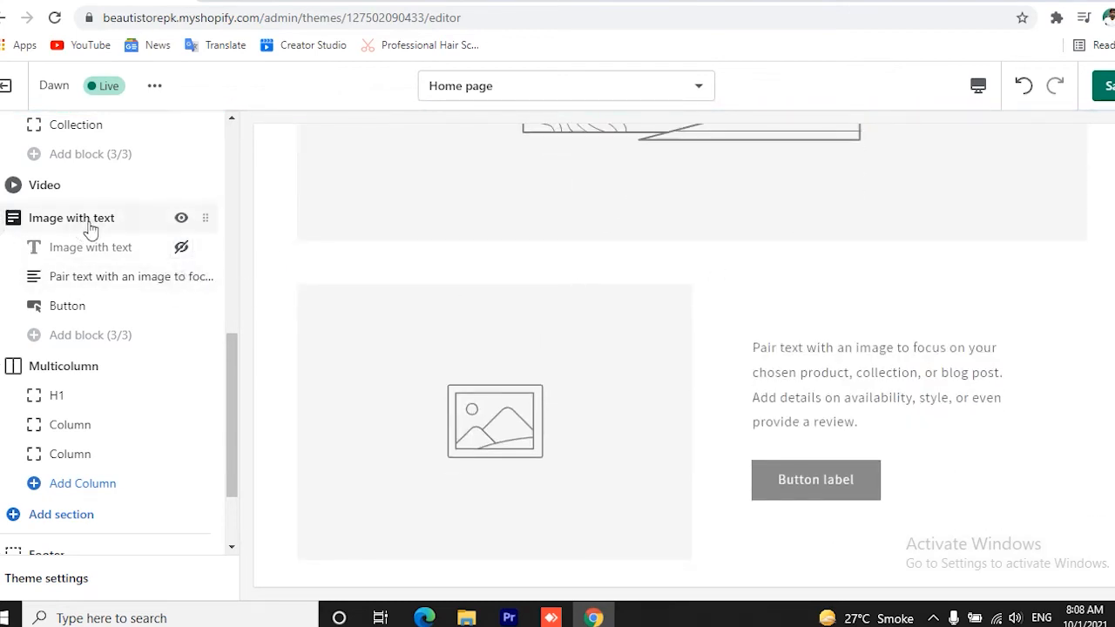
- Check the footer's Quick links menu settings, and reorder the footer blocks so Heading comes before Quick links
scroll(155, 479, "down", 1)
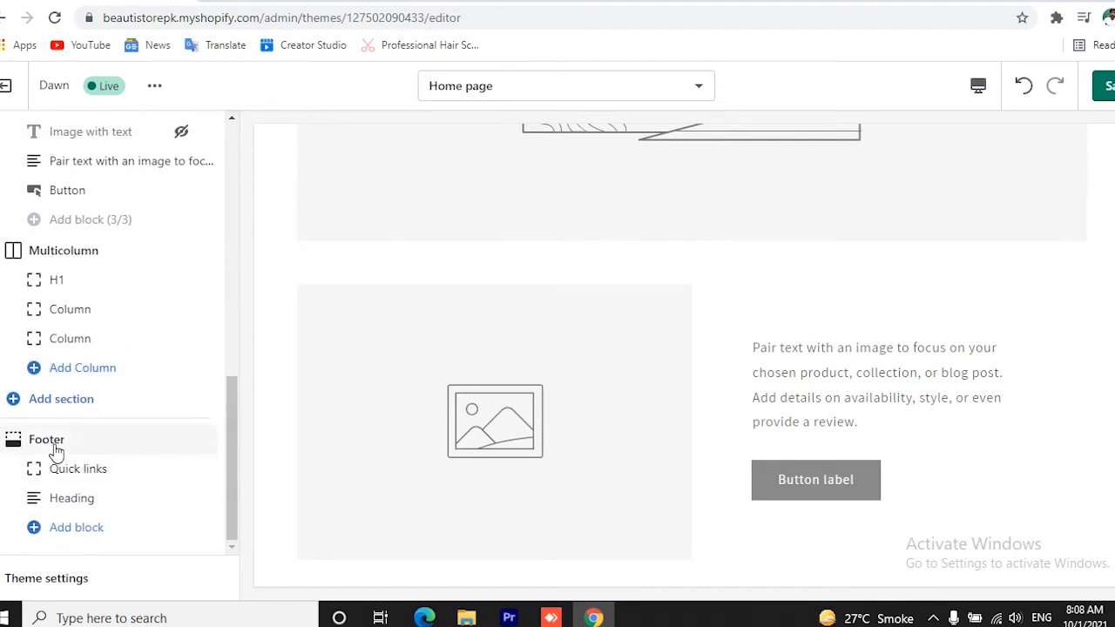
scroll(618, 503, "down", 9)
scroll(613, 501, "up", 5)
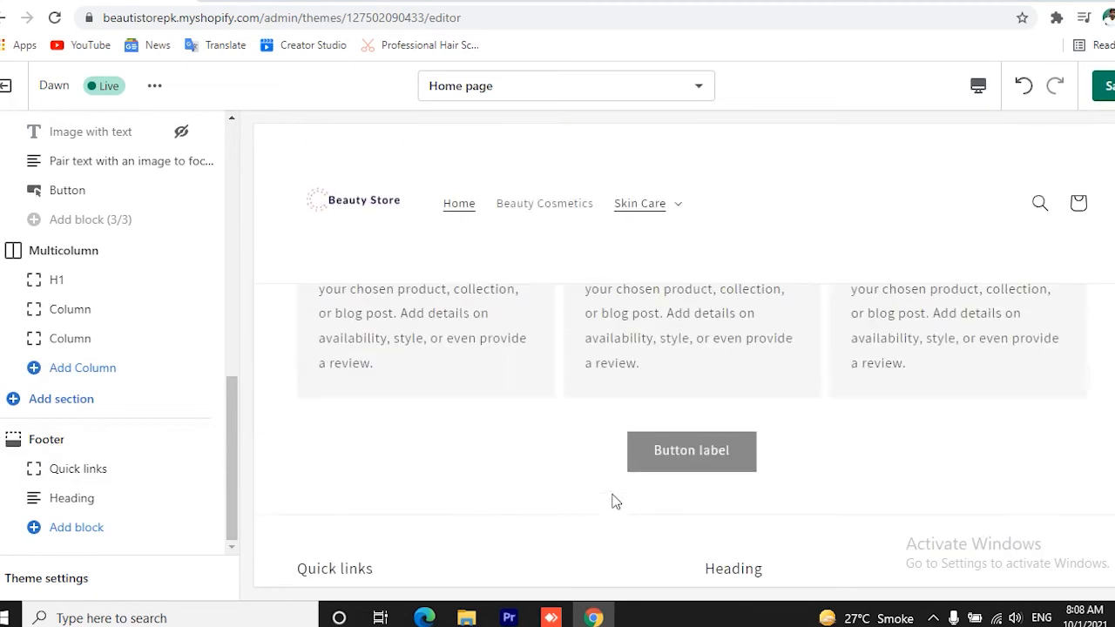
scroll(538, 505, "down", 1)
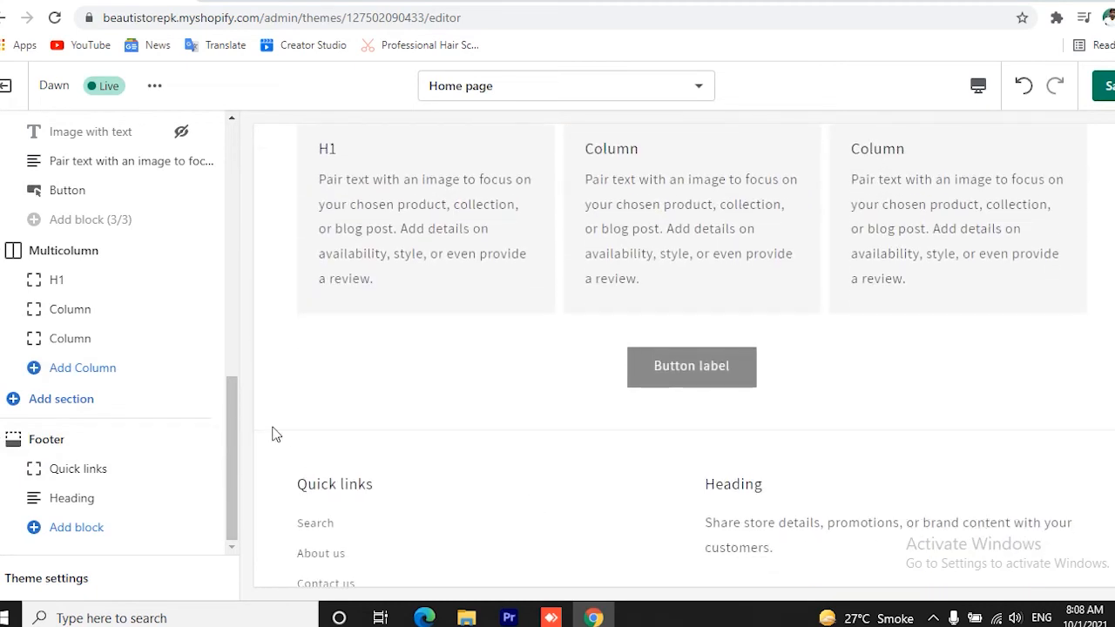
scroll(784, 531, "down", 4)
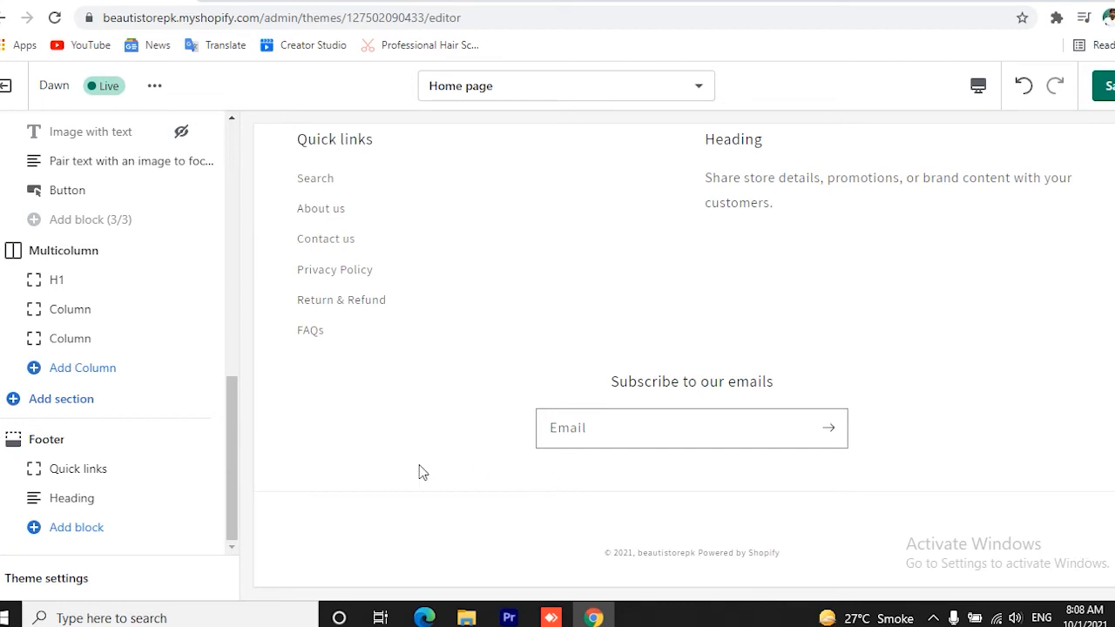
left_click(59, 474)
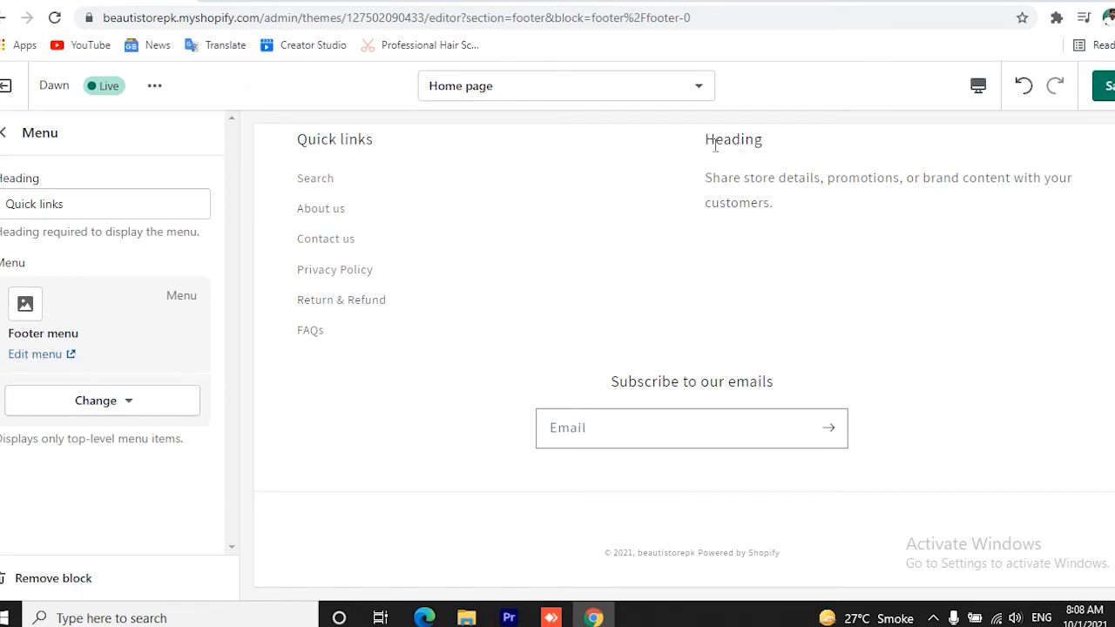
left_click(4, 132)
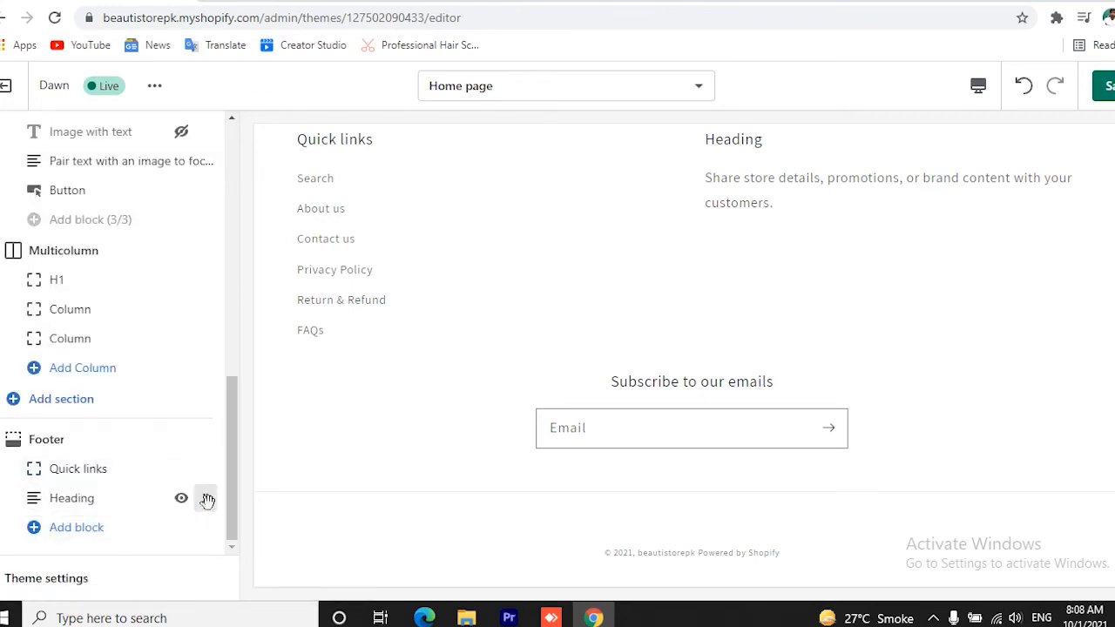
left_click_drag(205, 498, 204, 469)
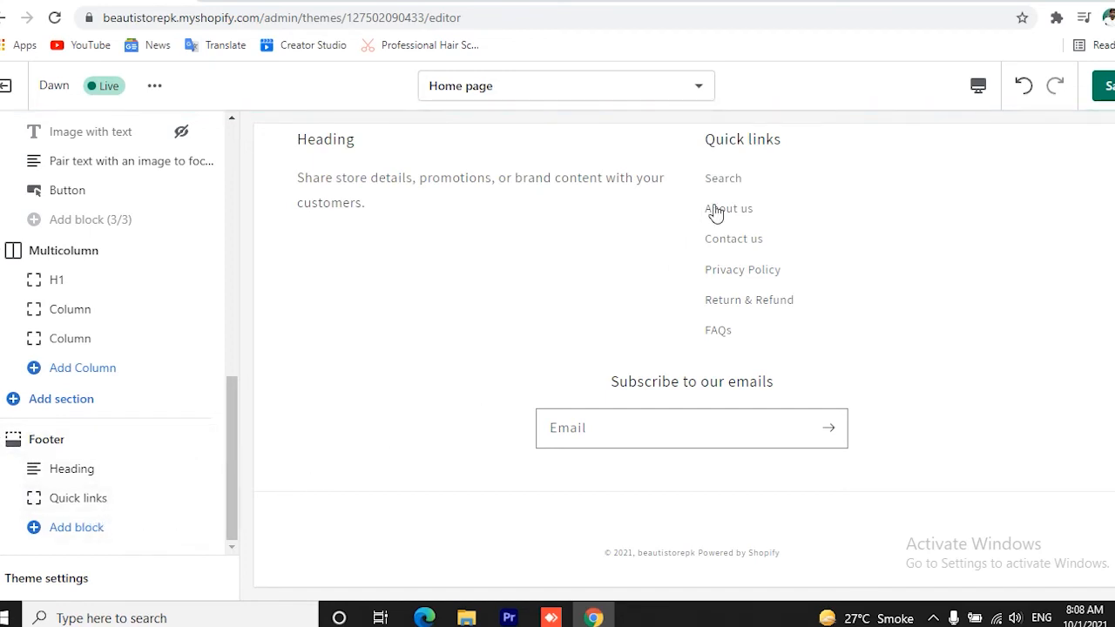
- Add a Text block to the footer after Quick links and save the theme changes
left_click(75, 529)
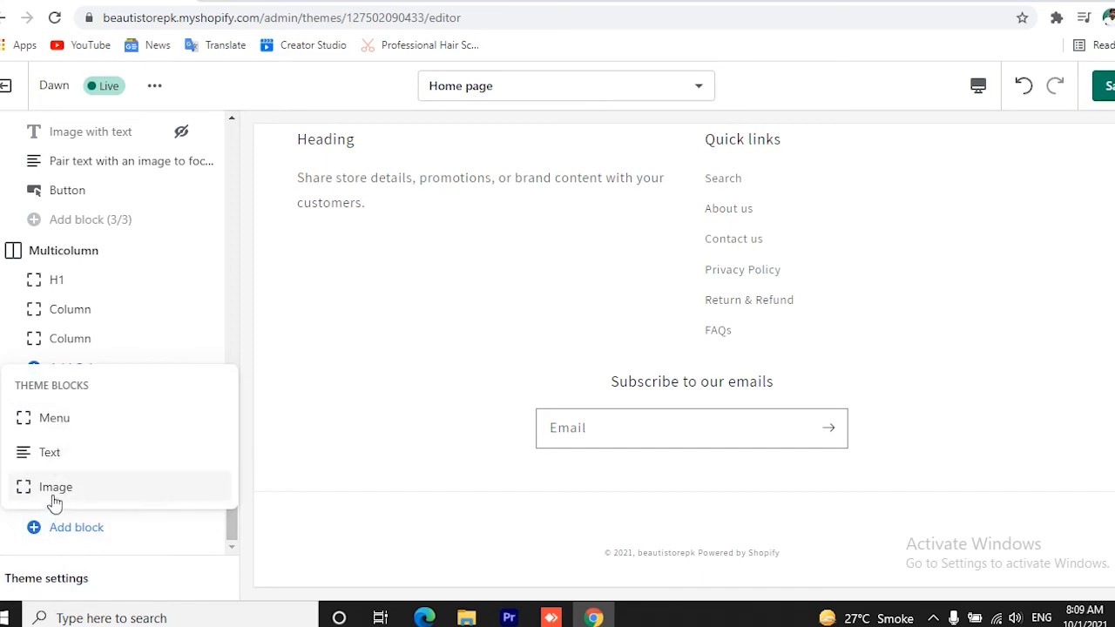
left_click(62, 453)
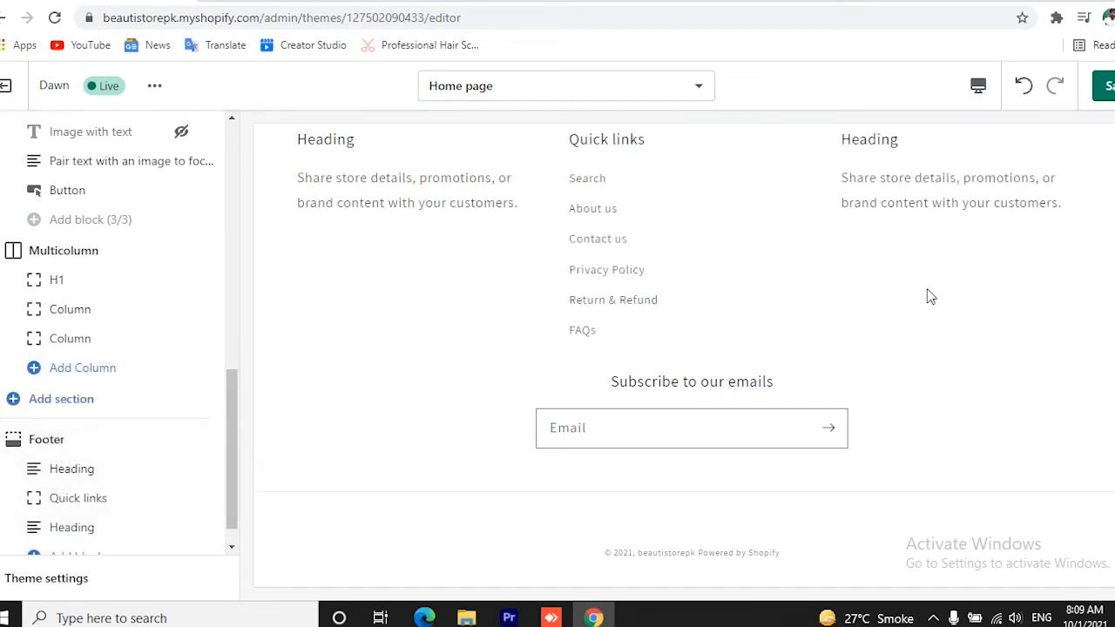
scroll(216, 428, "down", 1)
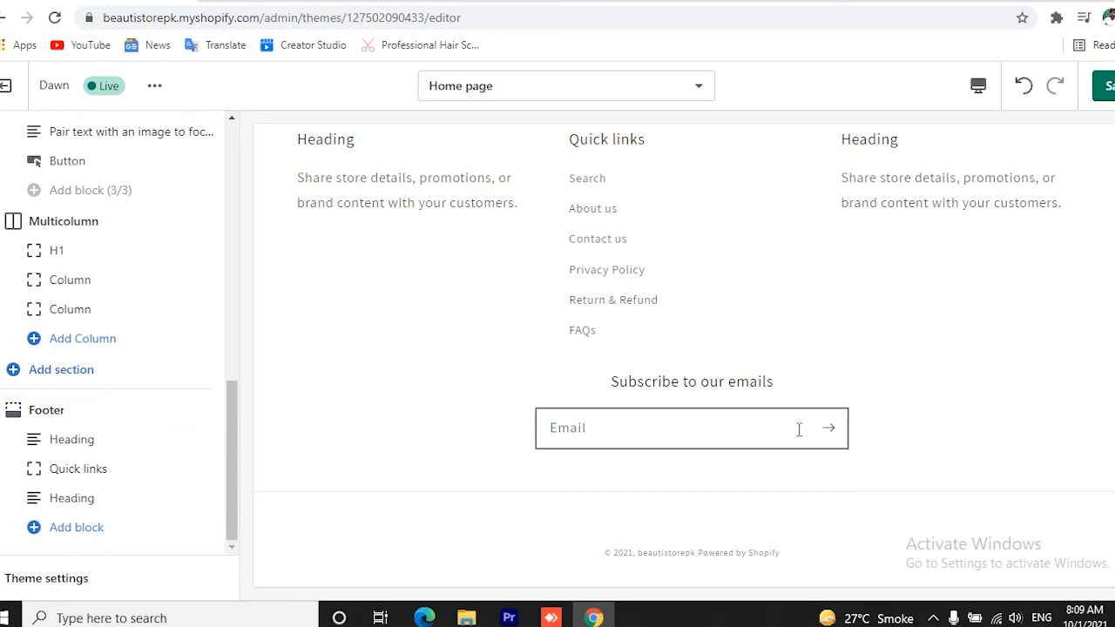
left_click(614, 433)
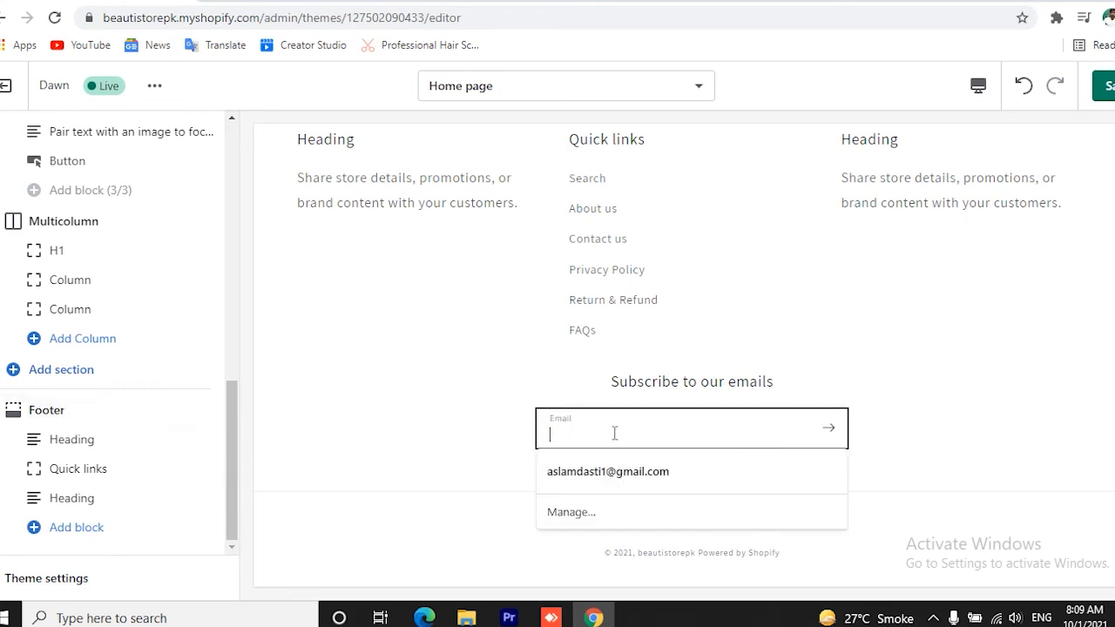
left_click(484, 462)
scroll(511, 402, "up", 5)
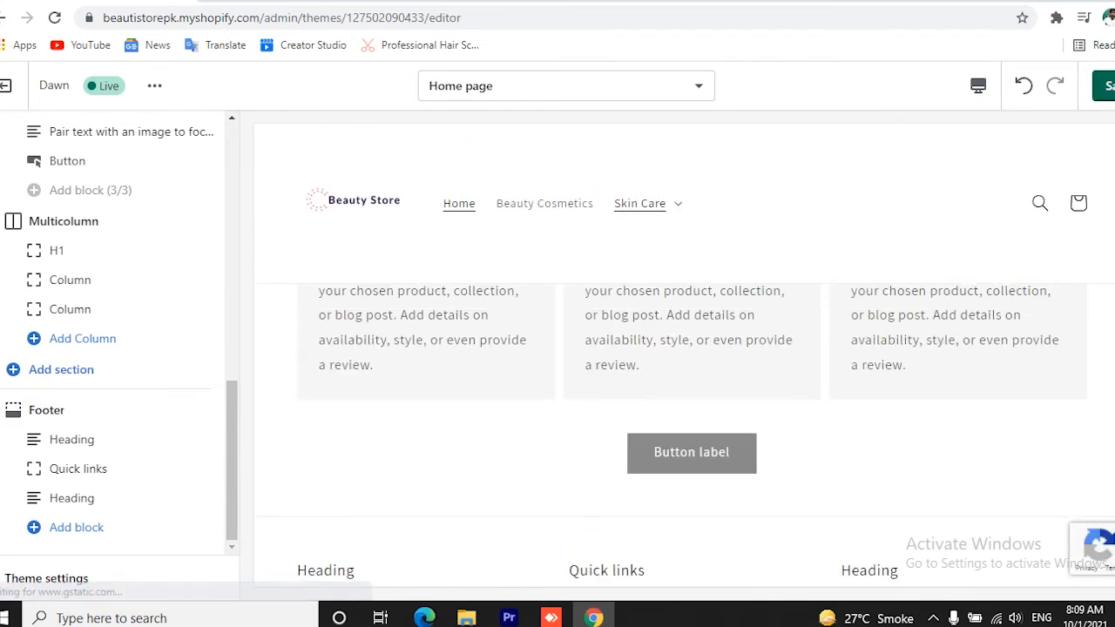
left_click(1106, 86)
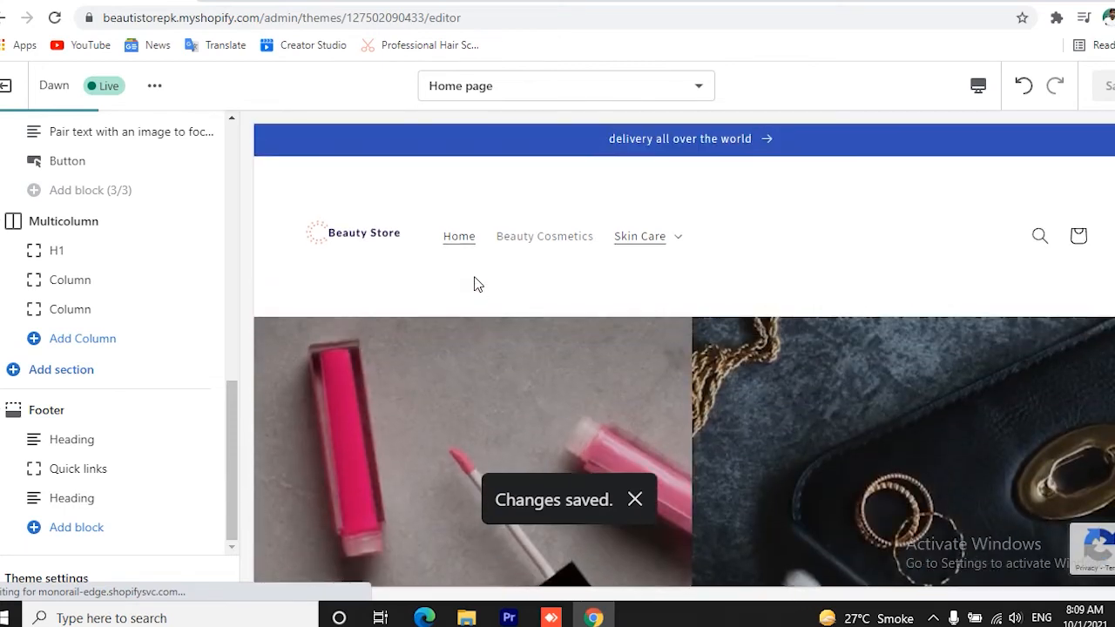
- Browse the store's page templates and switch the editor from the home page to the Cart template
scroll(62, 218, "up", 10)
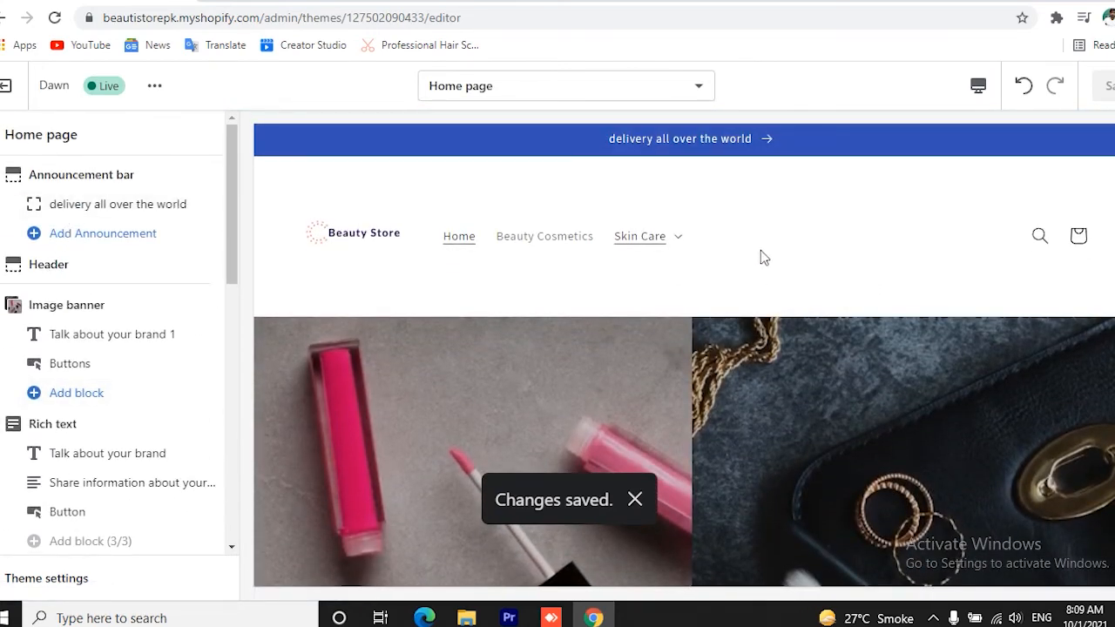
left_click(666, 102)
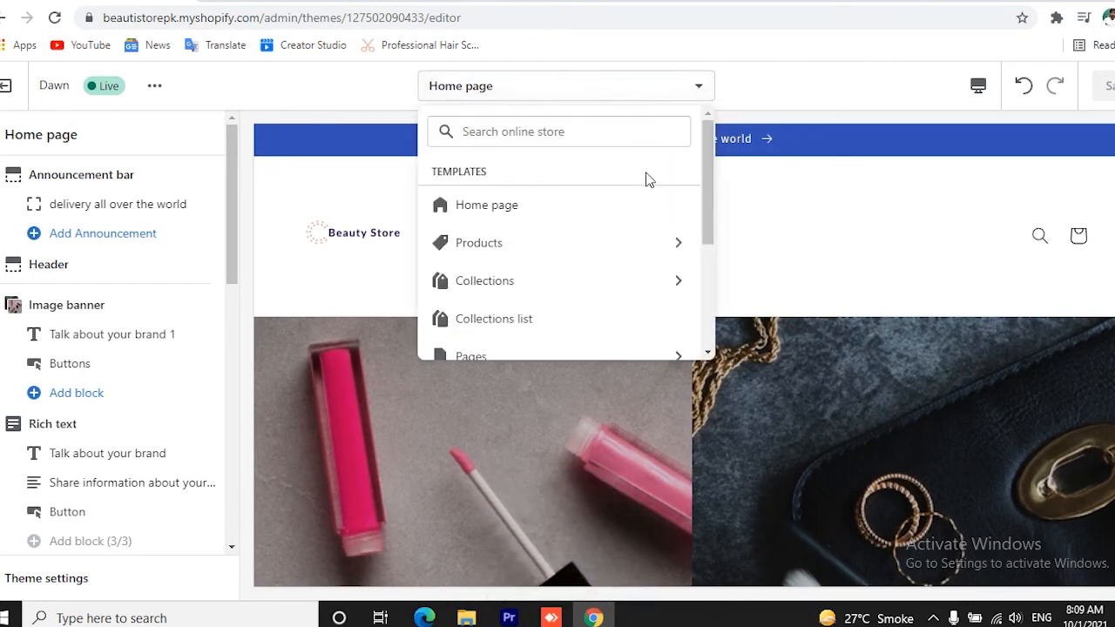
scroll(640, 189, "down", 1)
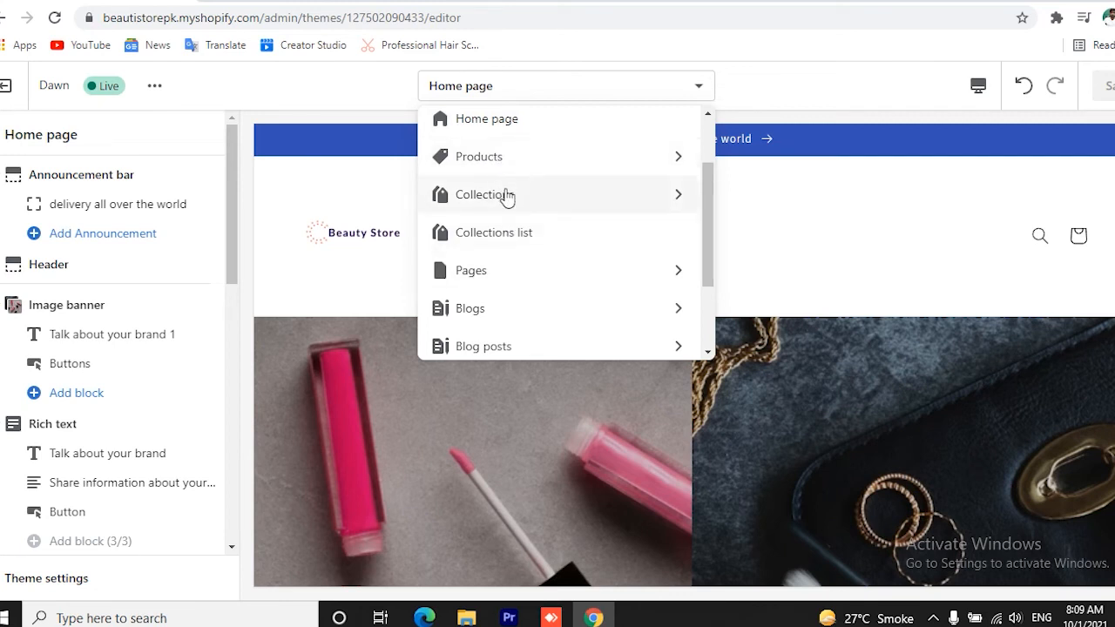
scroll(507, 240, "down", 2)
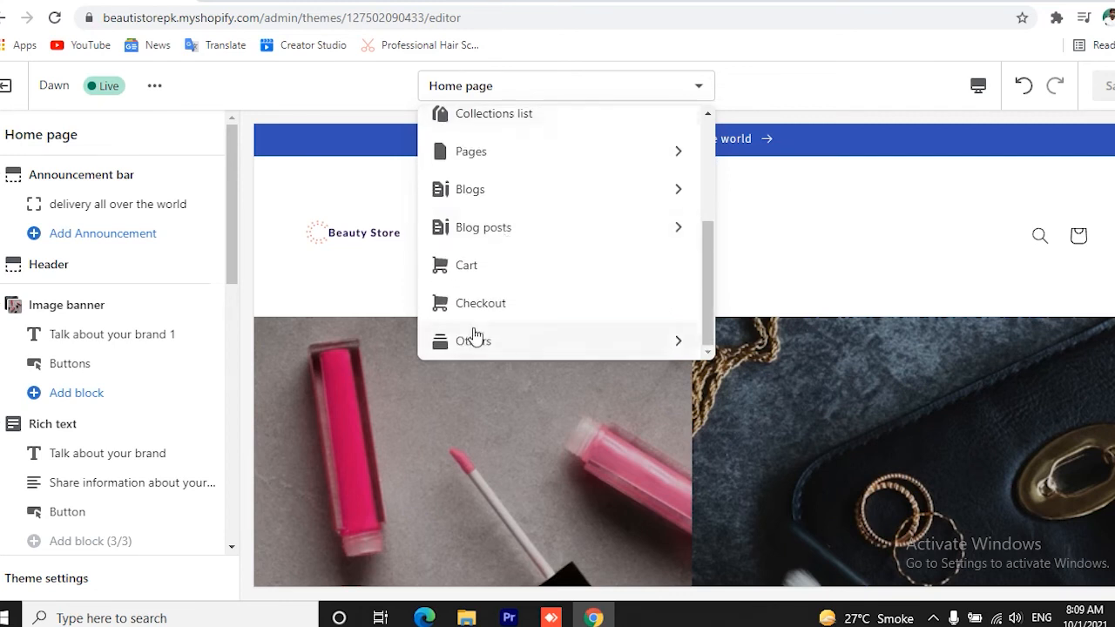
scroll(505, 283, "up", 3)
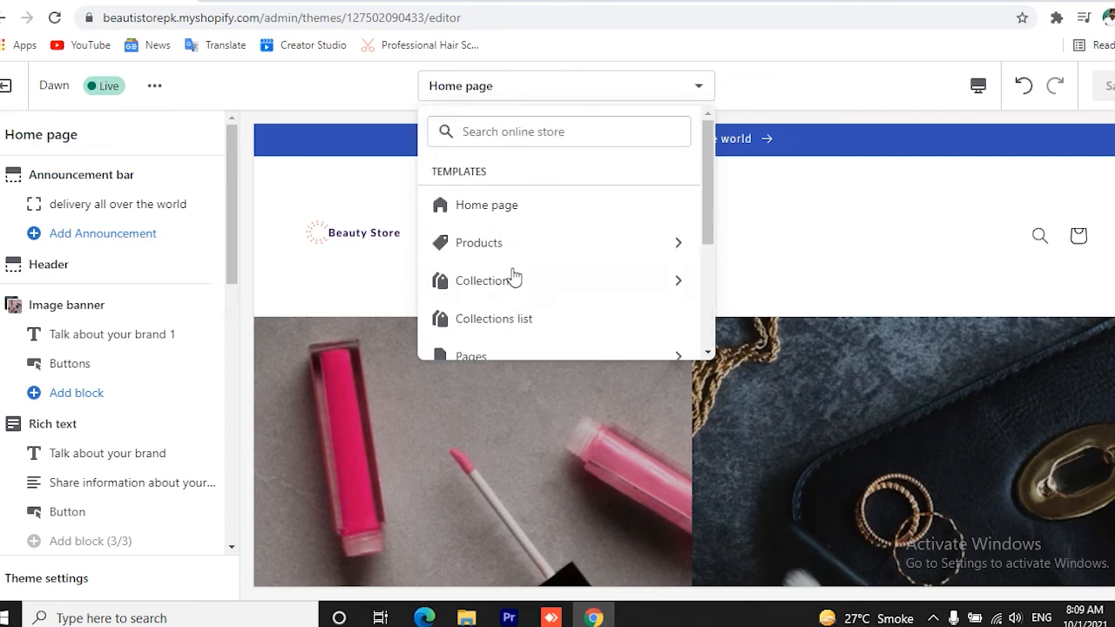
scroll(526, 276, "down", 2)
scroll(537, 277, "down", 1)
left_click(488, 296)
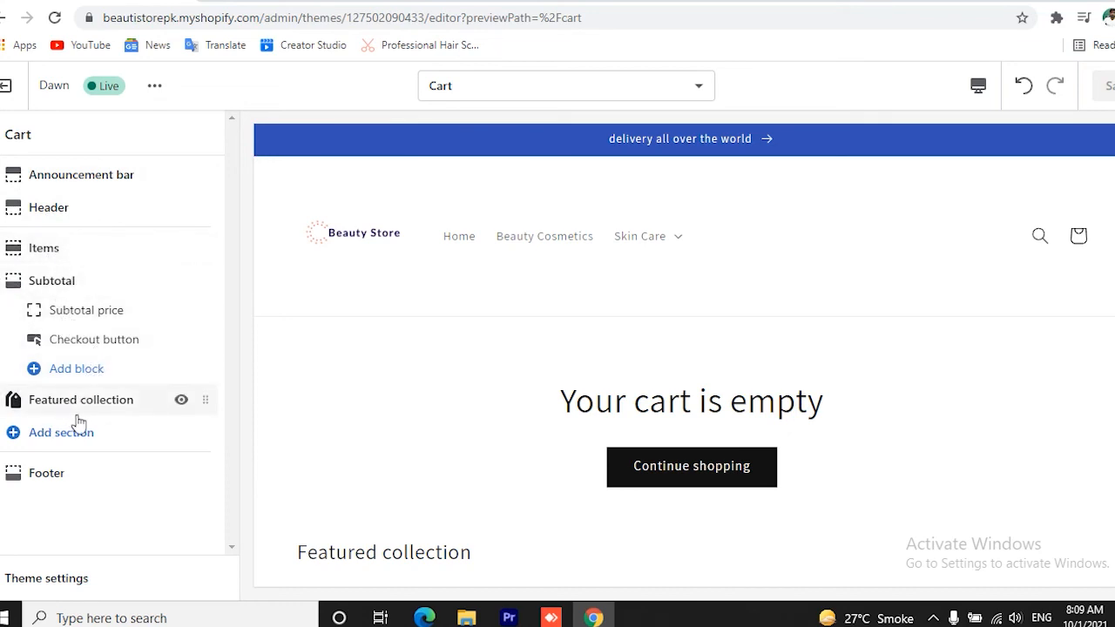
- Examine the Cart page preview and the theme sections that can be added to it, leaving the template as is
scroll(866, 393, "down", 4)
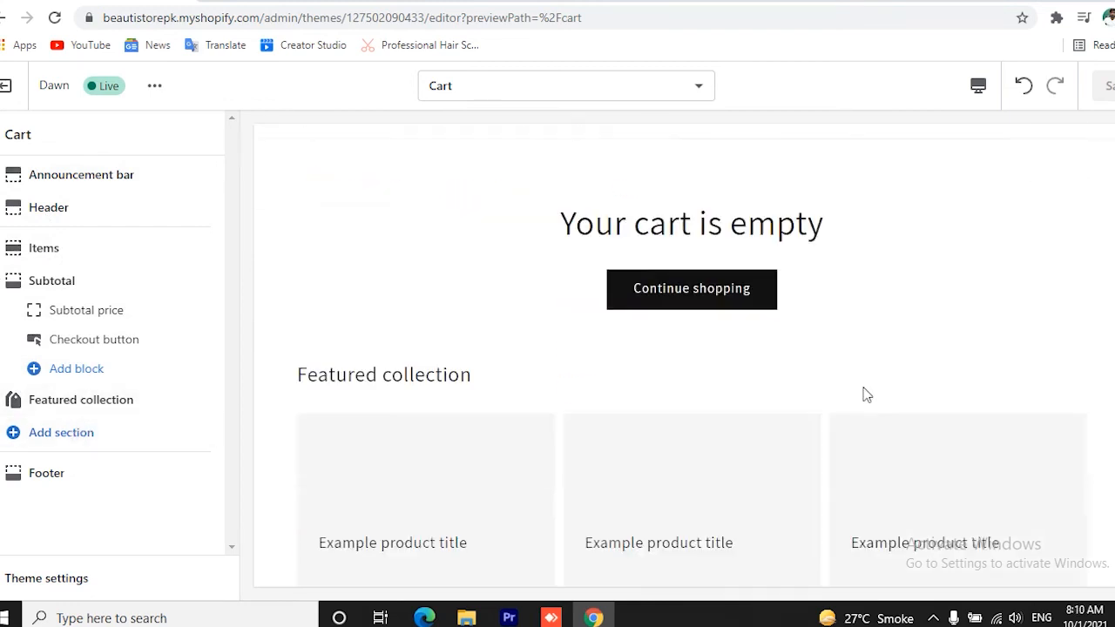
left_click(55, 435)
scroll(117, 339, "down", 2)
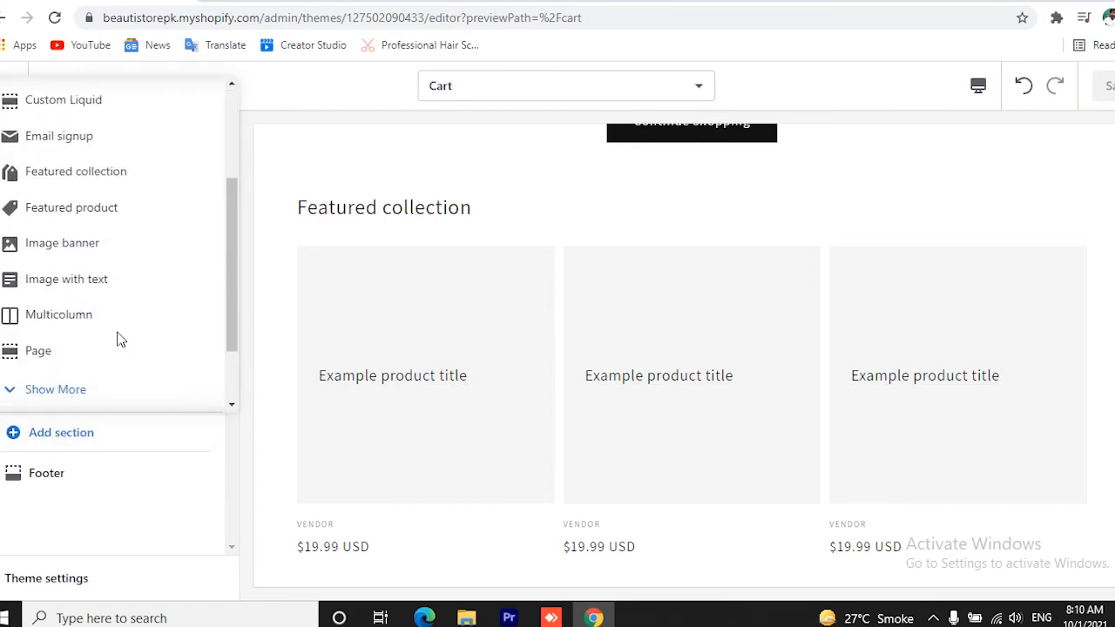
scroll(50, 244, "up", 1)
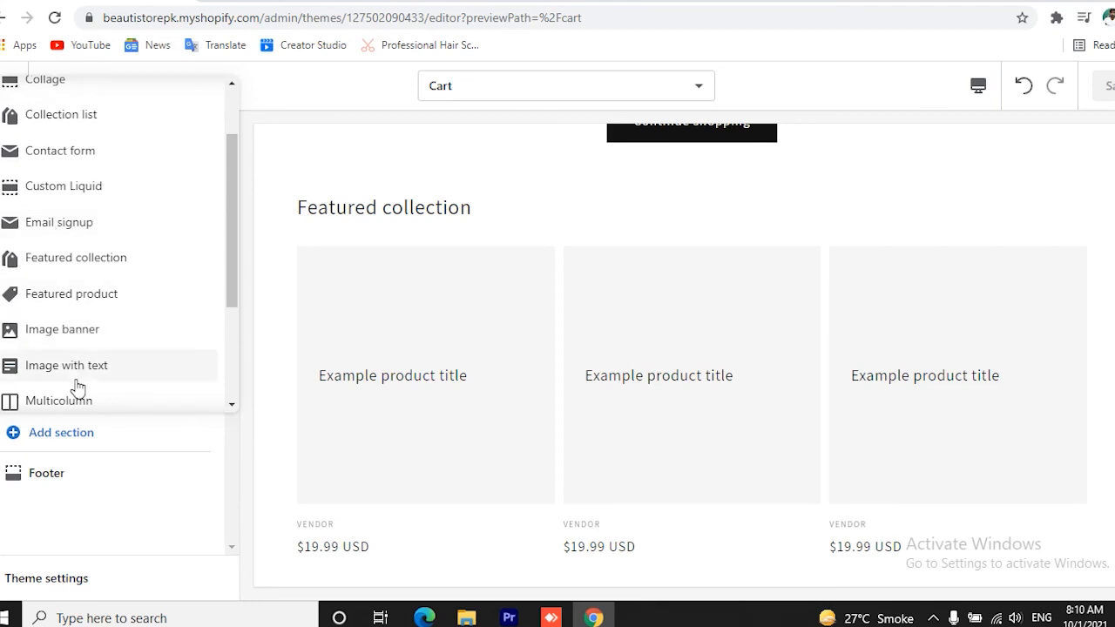
scroll(272, 346, "up", 4)
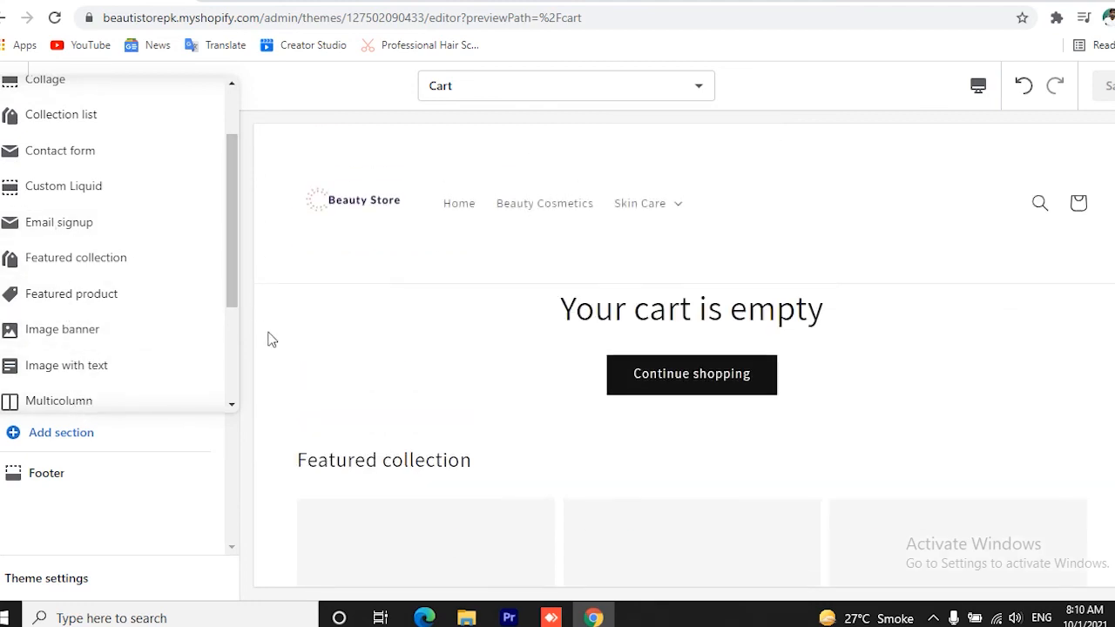
left_click(273, 298)
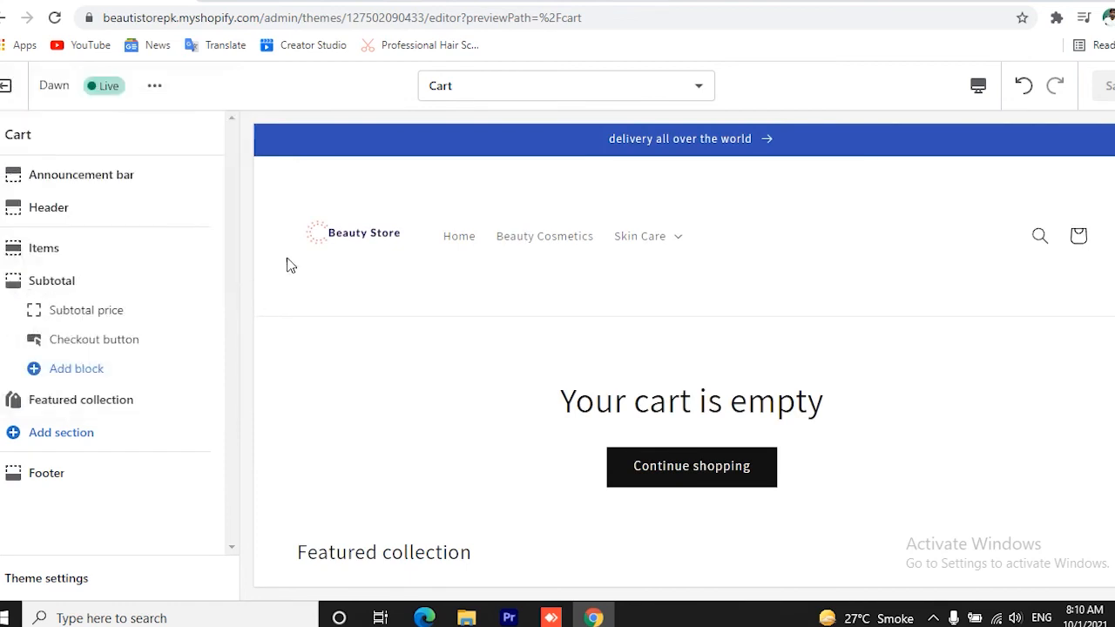
- Switch the editor to the Default collection template and review the Beauty Cosmetics collection preview
left_click(609, 87)
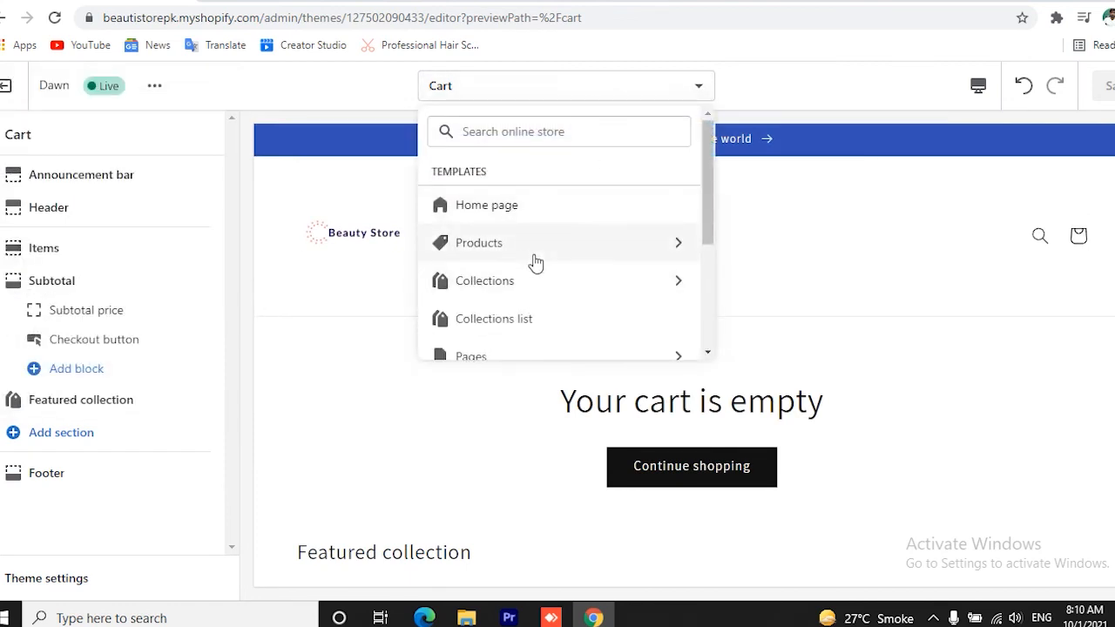
left_click(512, 280)
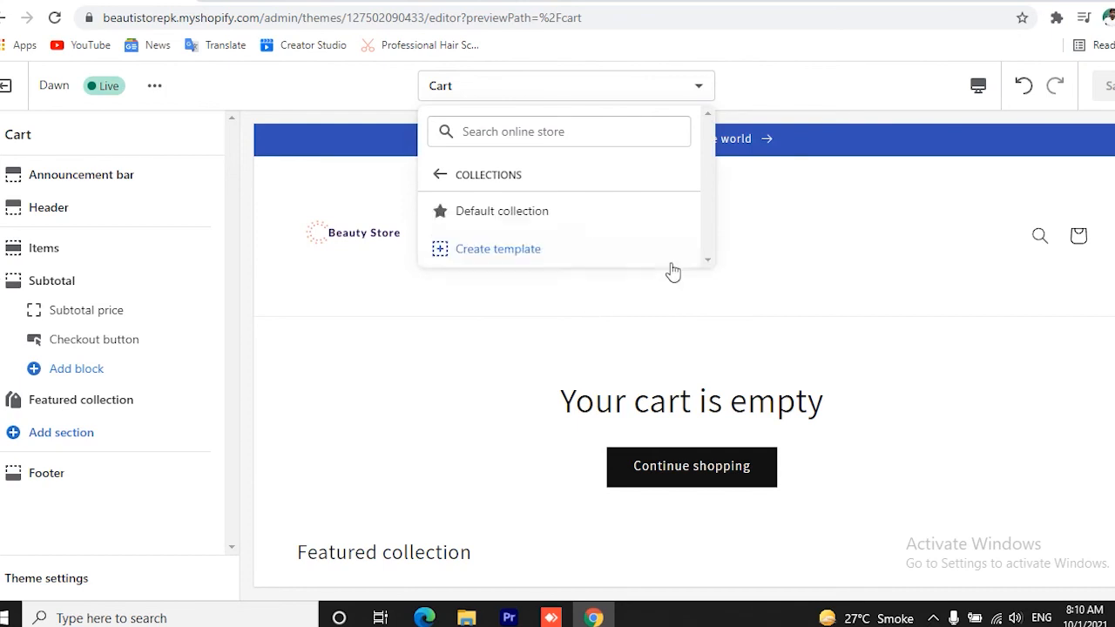
left_click(504, 218)
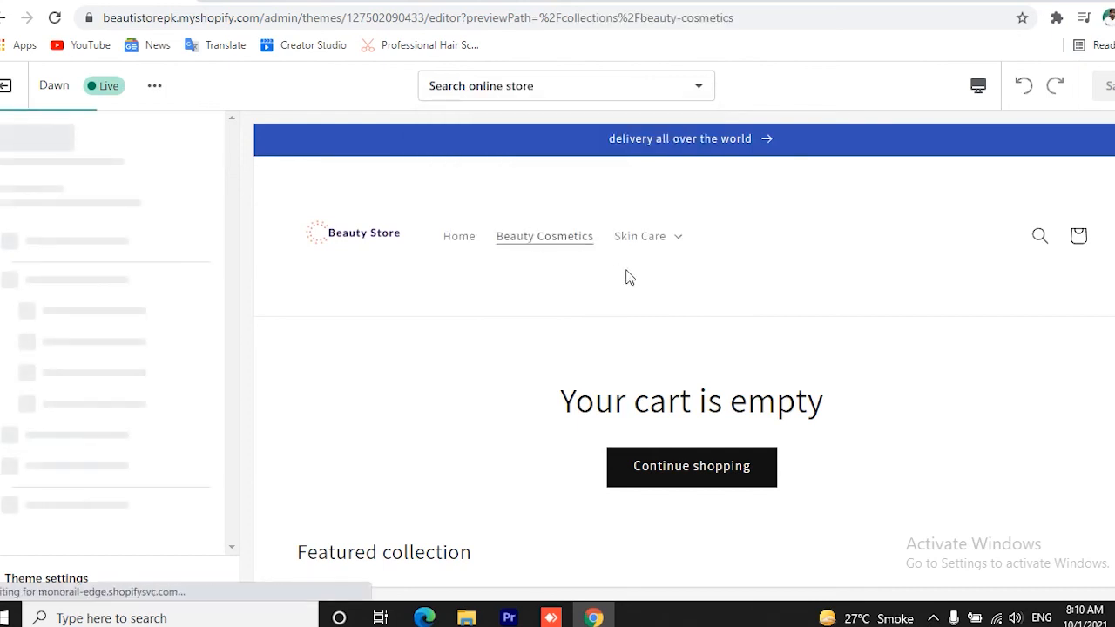
scroll(583, 316, "down", 3)
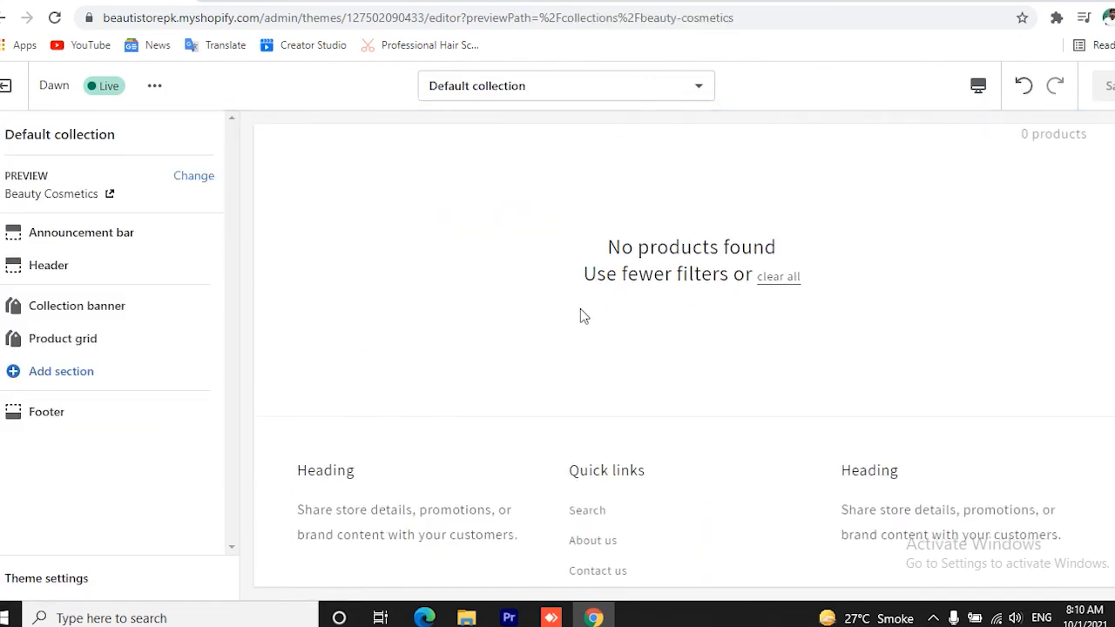
scroll(590, 313, "up", 4)
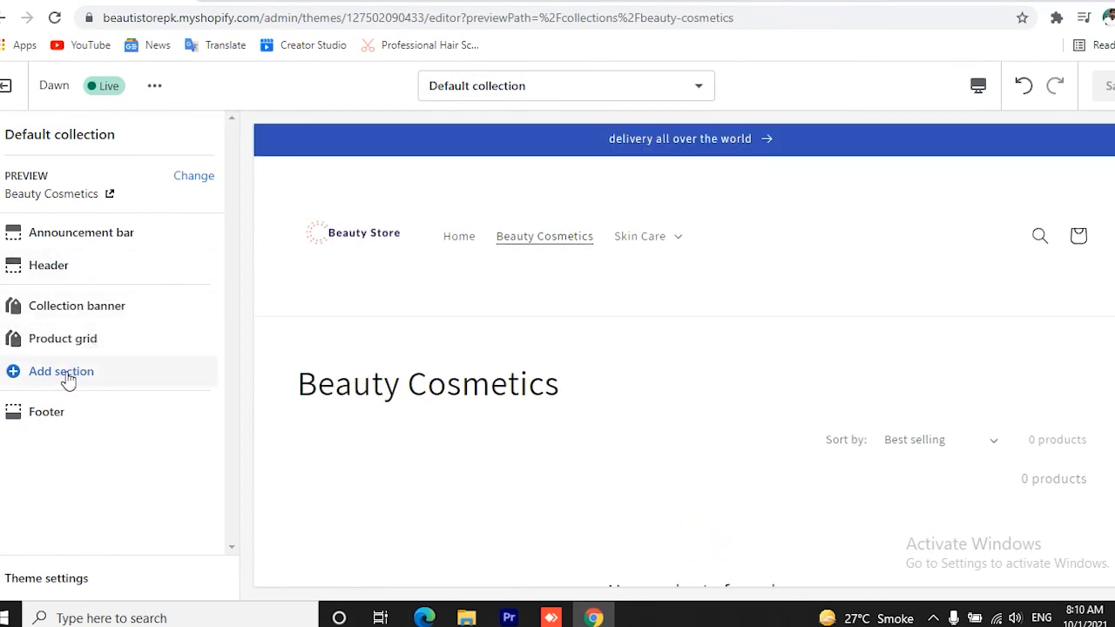
- Choose the Checkout template for preview and look over the page through its Featured collection section
left_click(562, 98)
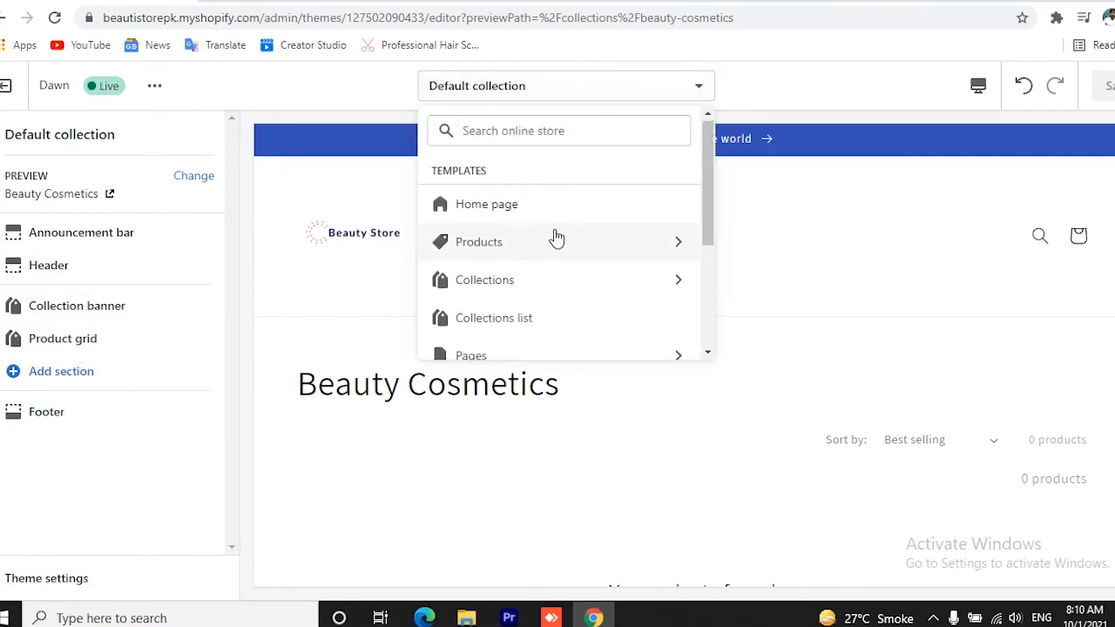
scroll(555, 238, "down", 3)
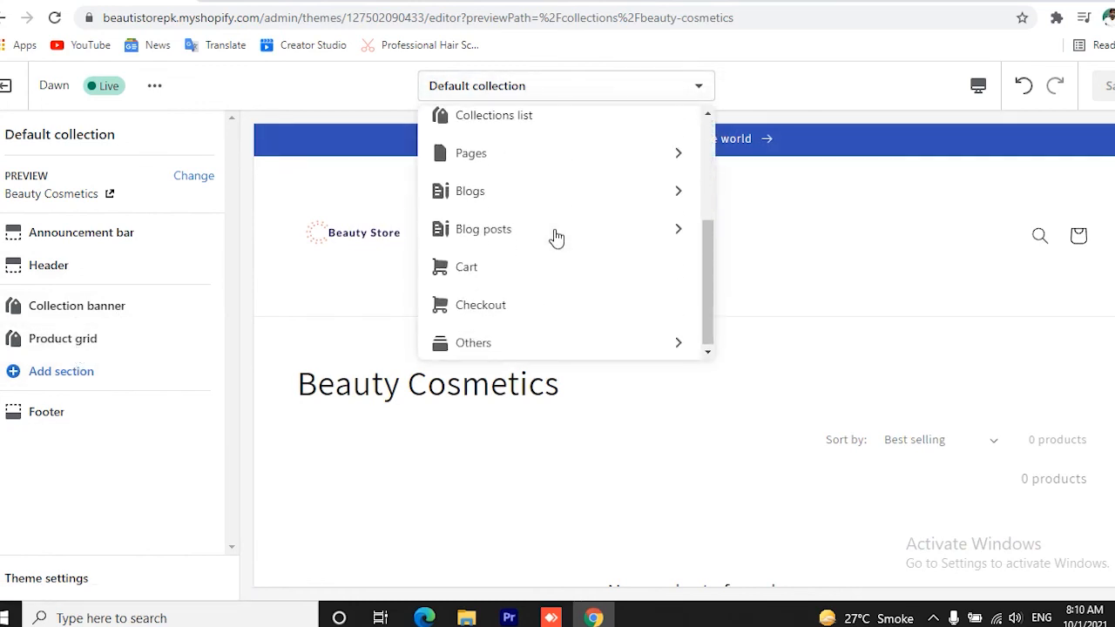
left_click(477, 312)
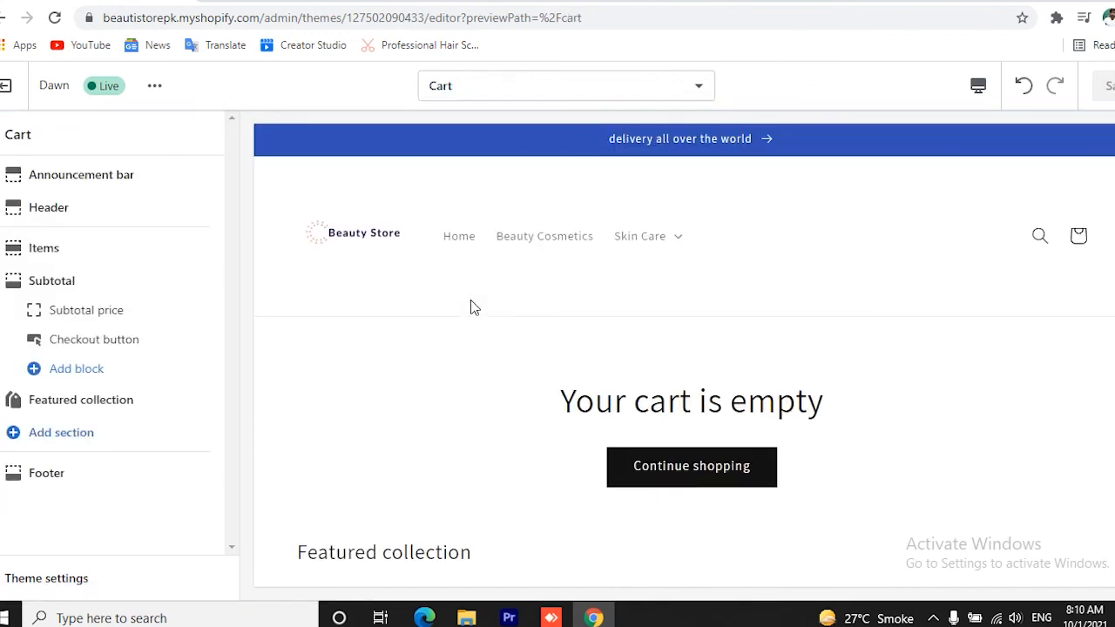
scroll(552, 514, "down", 4)
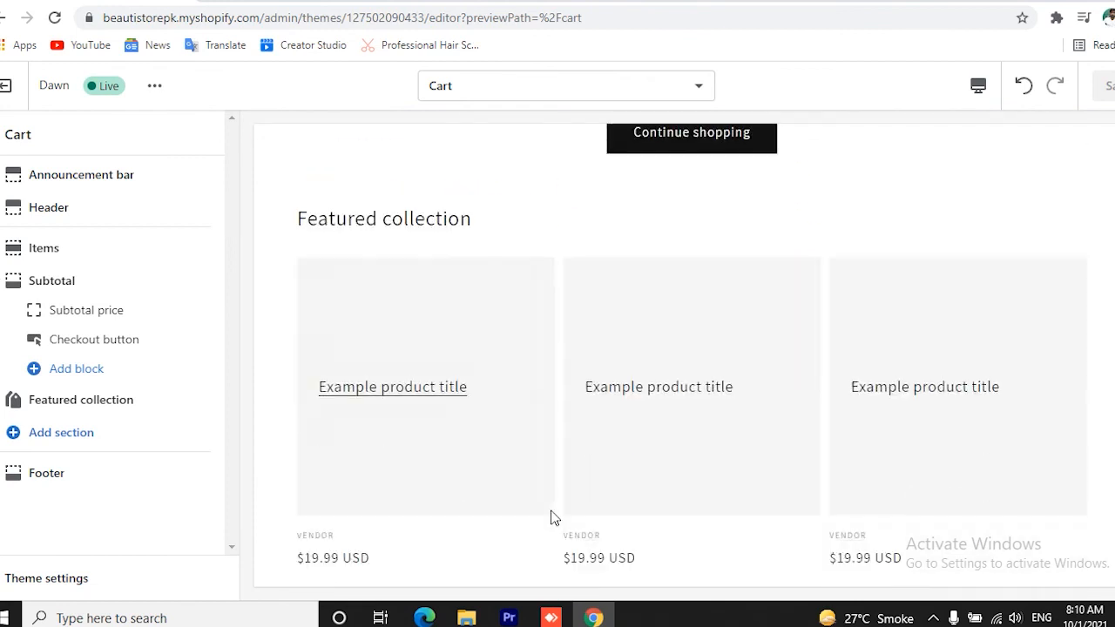
scroll(652, 356, "up", 4)
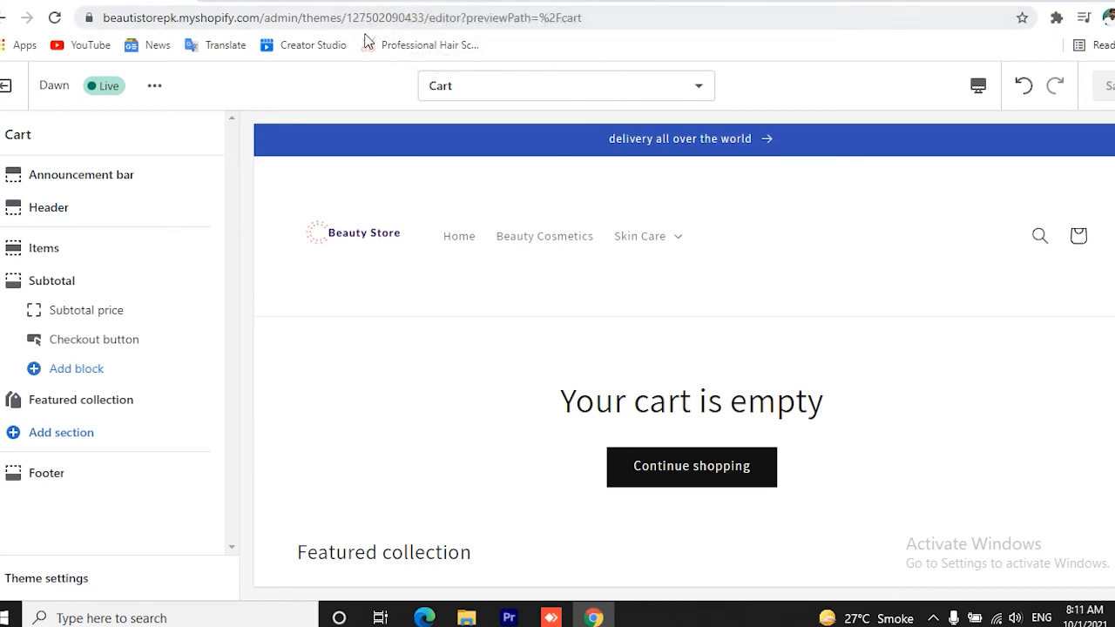
- Switch to the live storefront, reload its home page from the store logo, and review the sections down to the footer
left_click(328, 3)
left_click(68, 144)
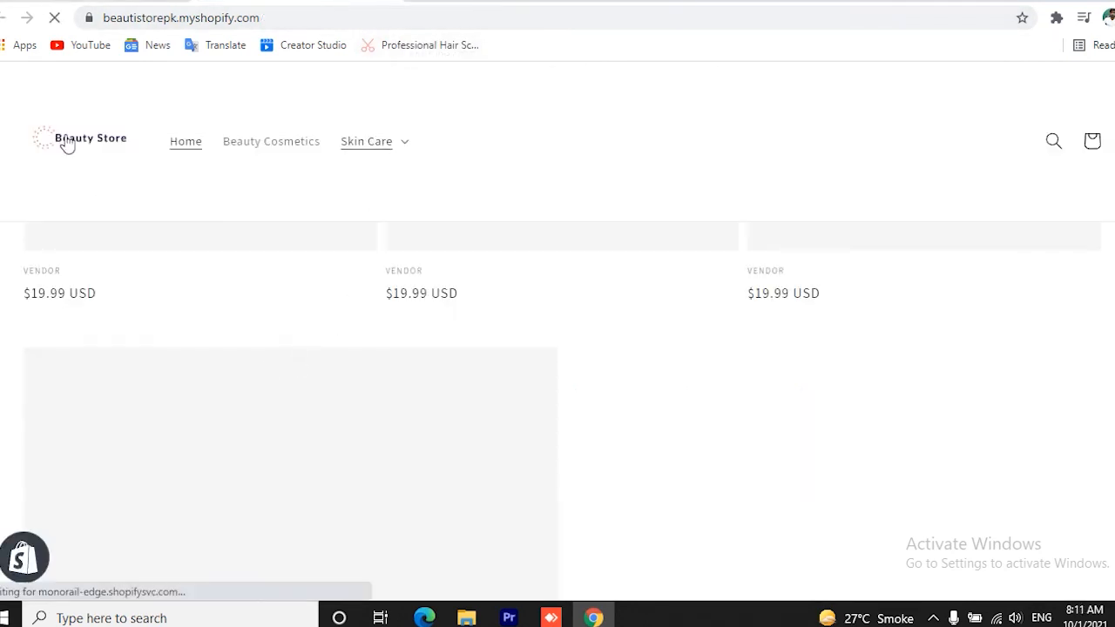
scroll(512, 401, "down", 10)
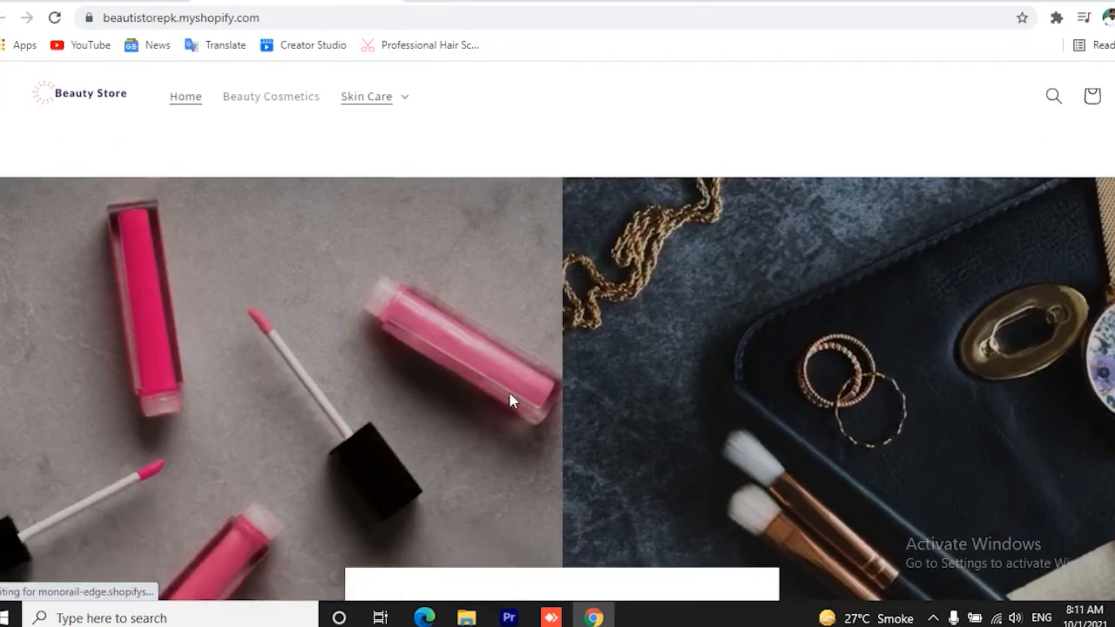
scroll(512, 400, "down", 15)
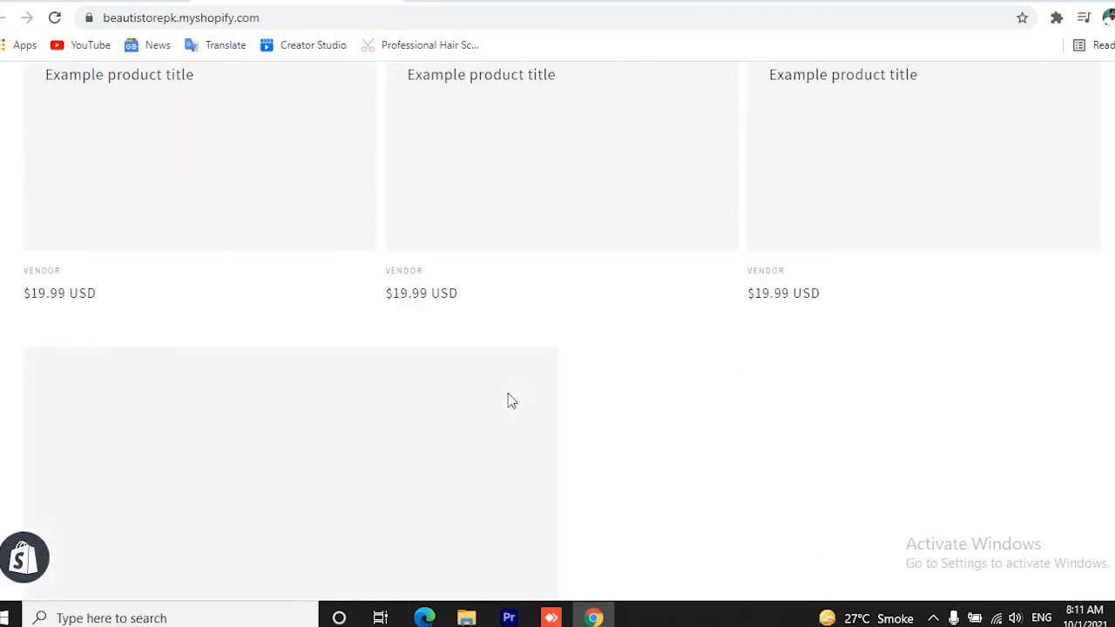
scroll(512, 401, "down", 10)
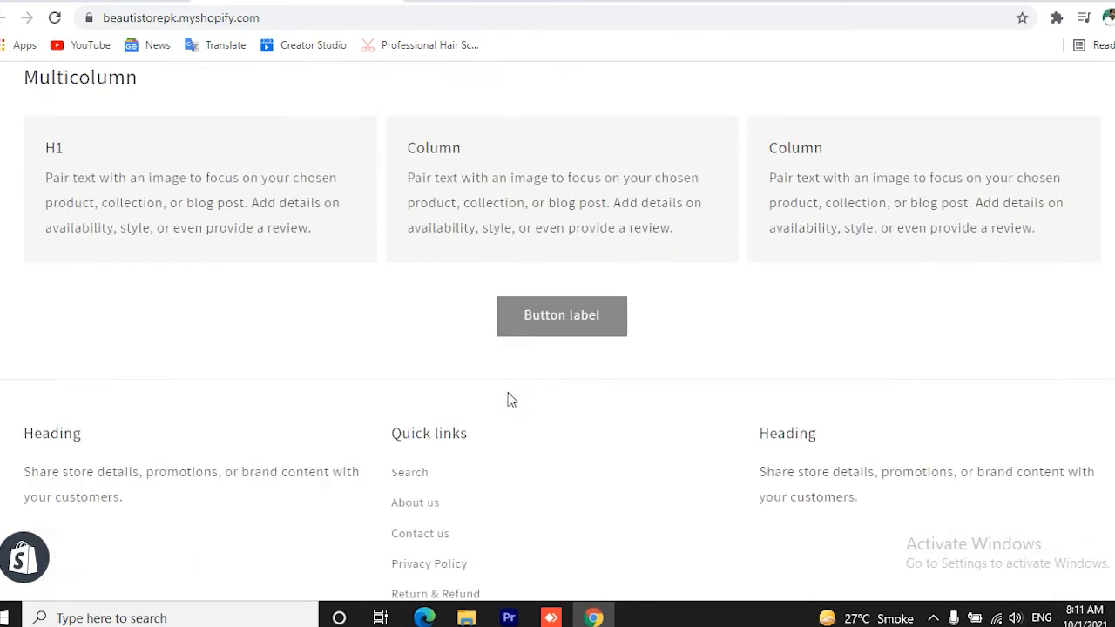
scroll(512, 401, "up", 10)
scroll(512, 401, "up", 20)
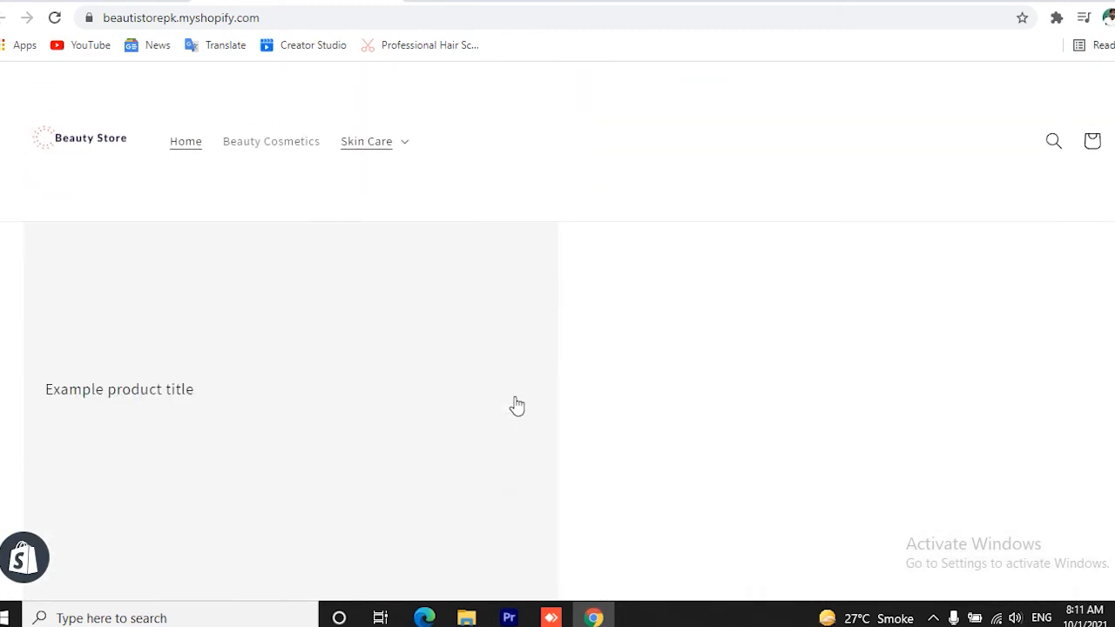